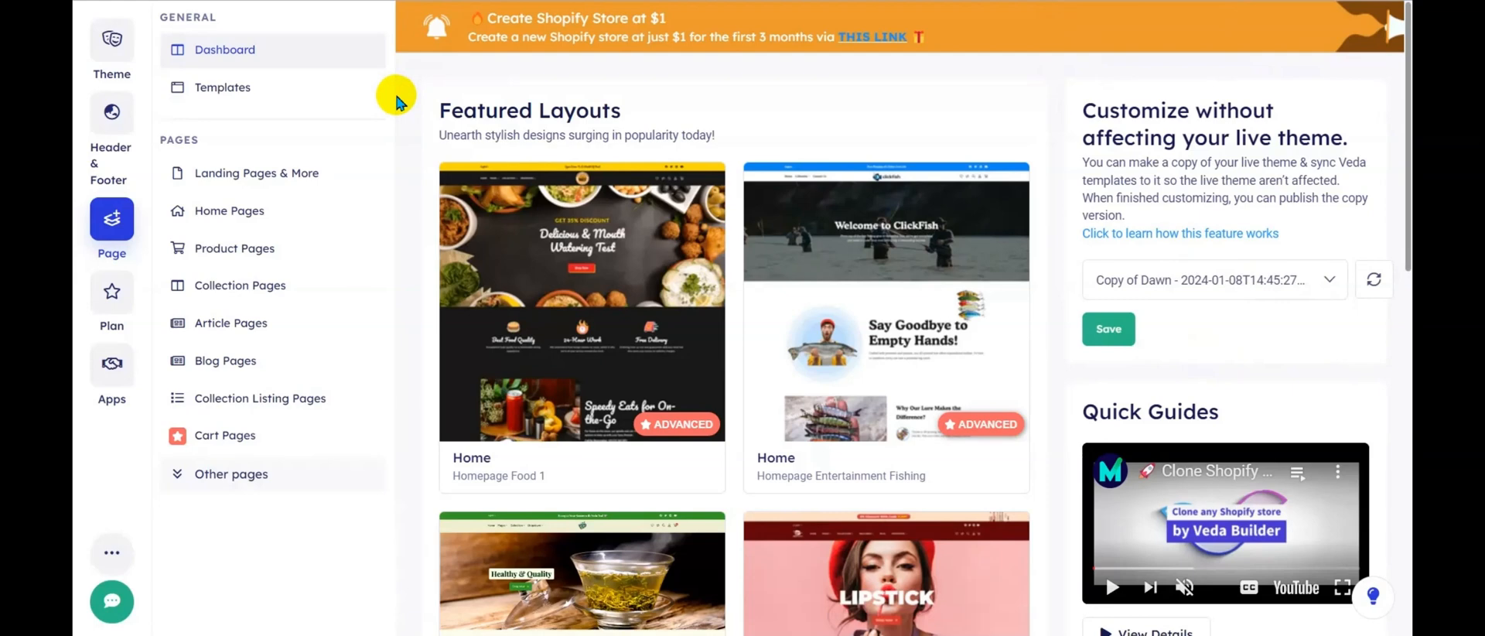
# - Start a new page under Home Pages and browse the available page templates down to the Homepage Beauty template
pyautogui.click(271, 212)
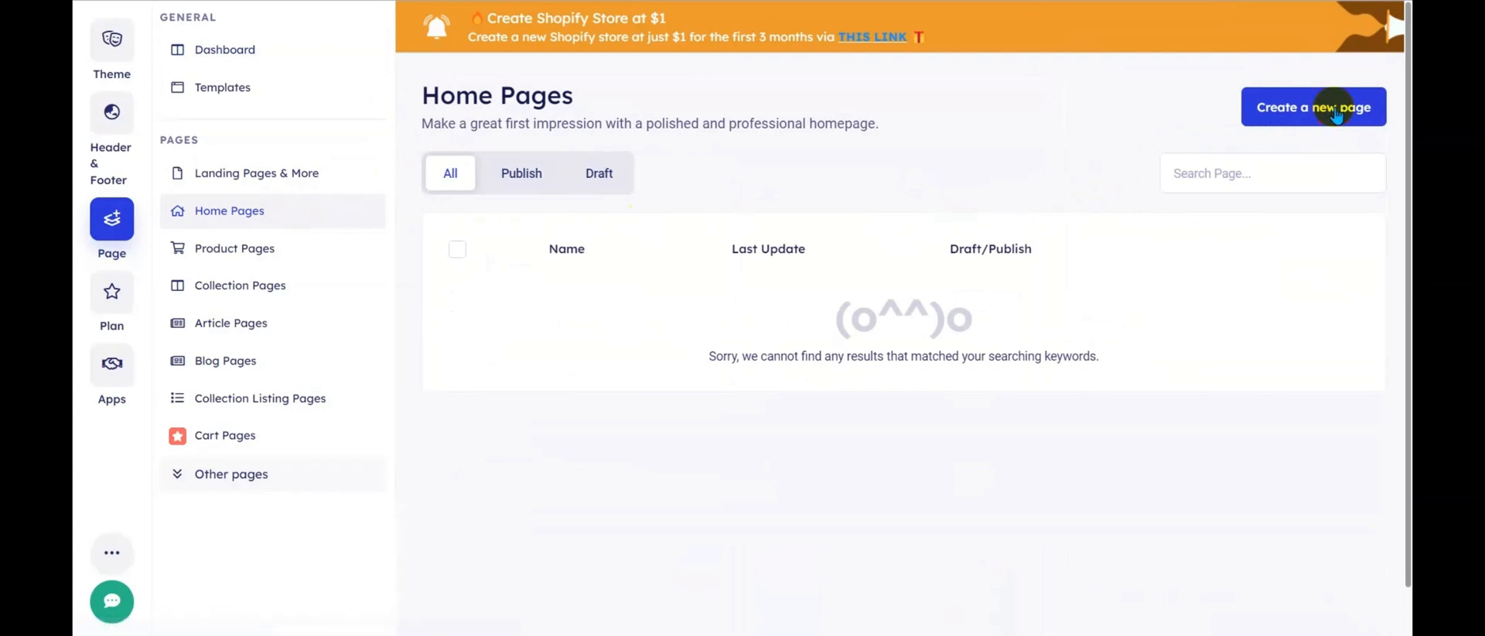
pyautogui.click(1336, 116)
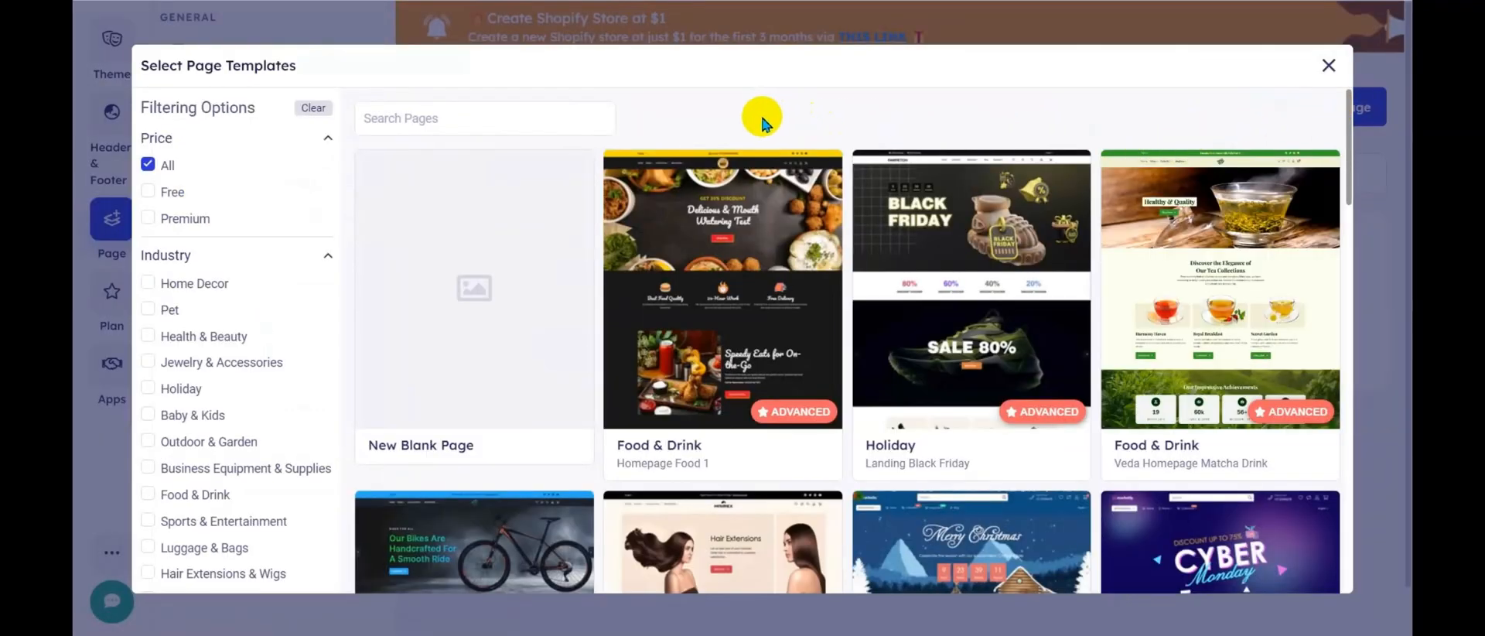
pyautogui.moveTo(530, 331)
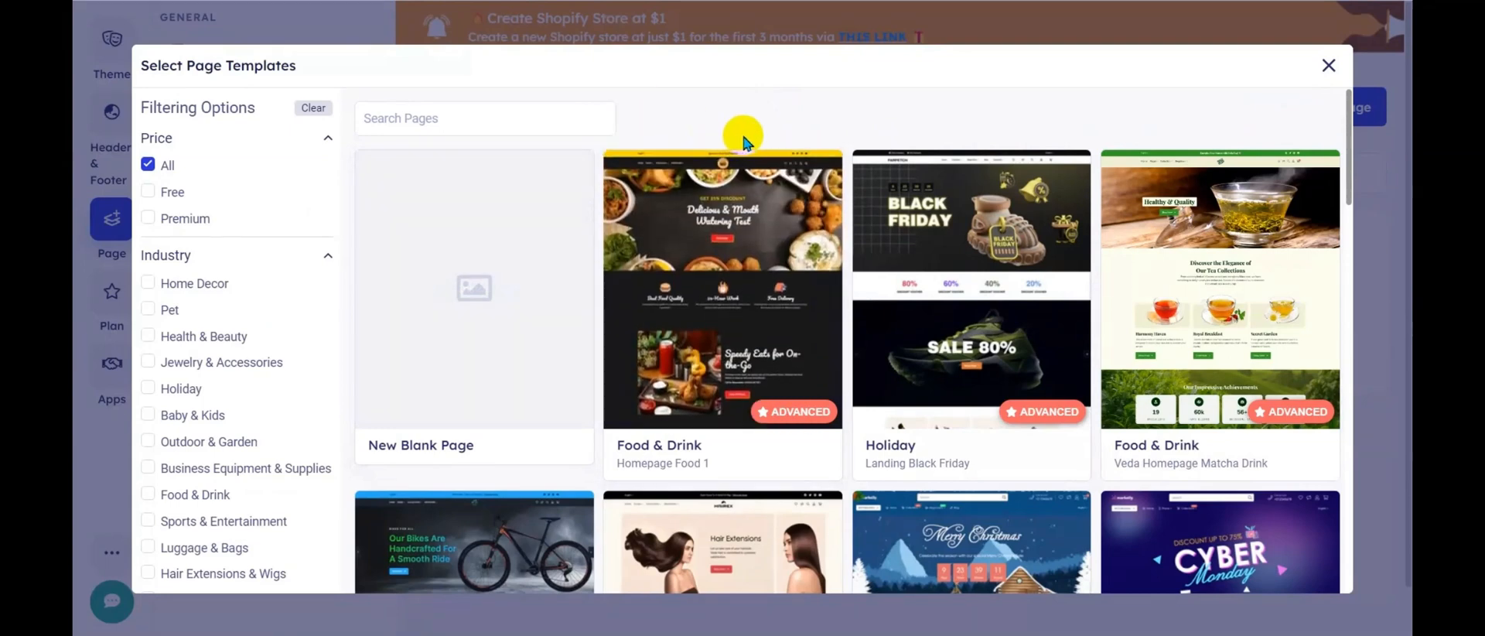
pyautogui.scroll(-1, 1347, 264)
pyautogui.scroll(-8, 1350, 269)
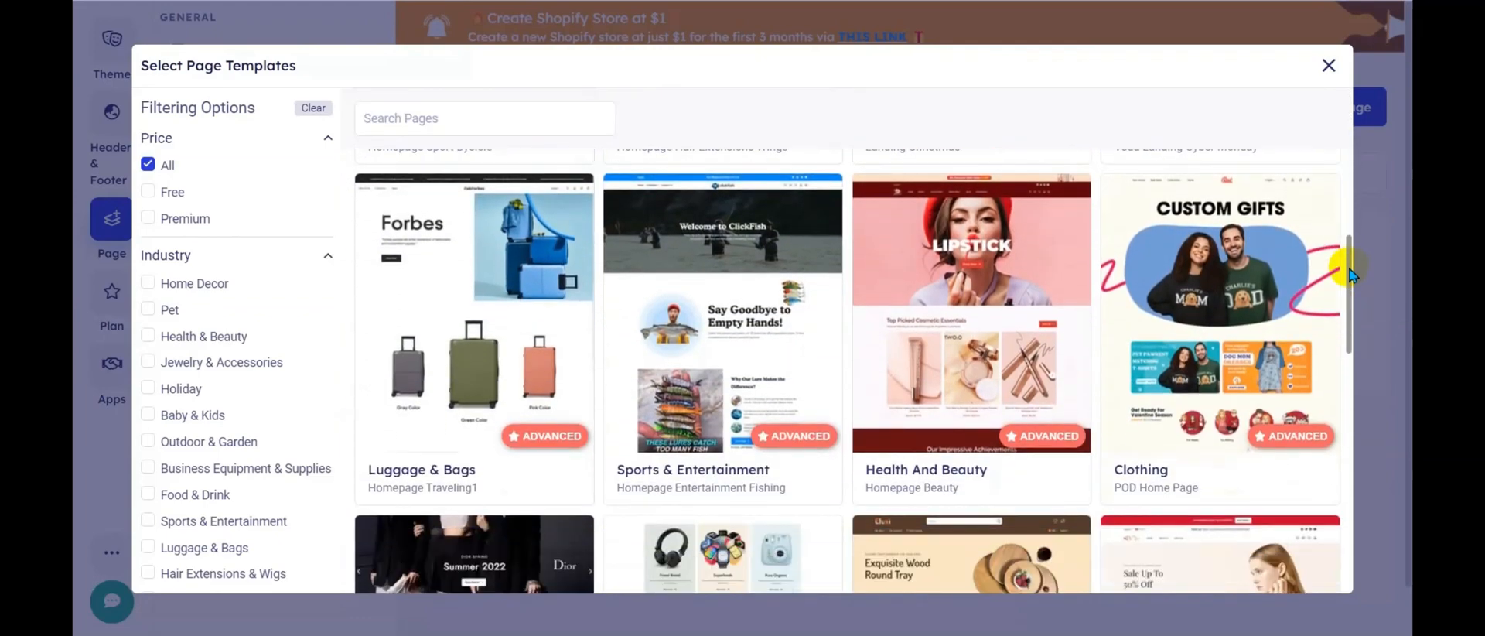
pyautogui.scroll(2, 1346, 267)
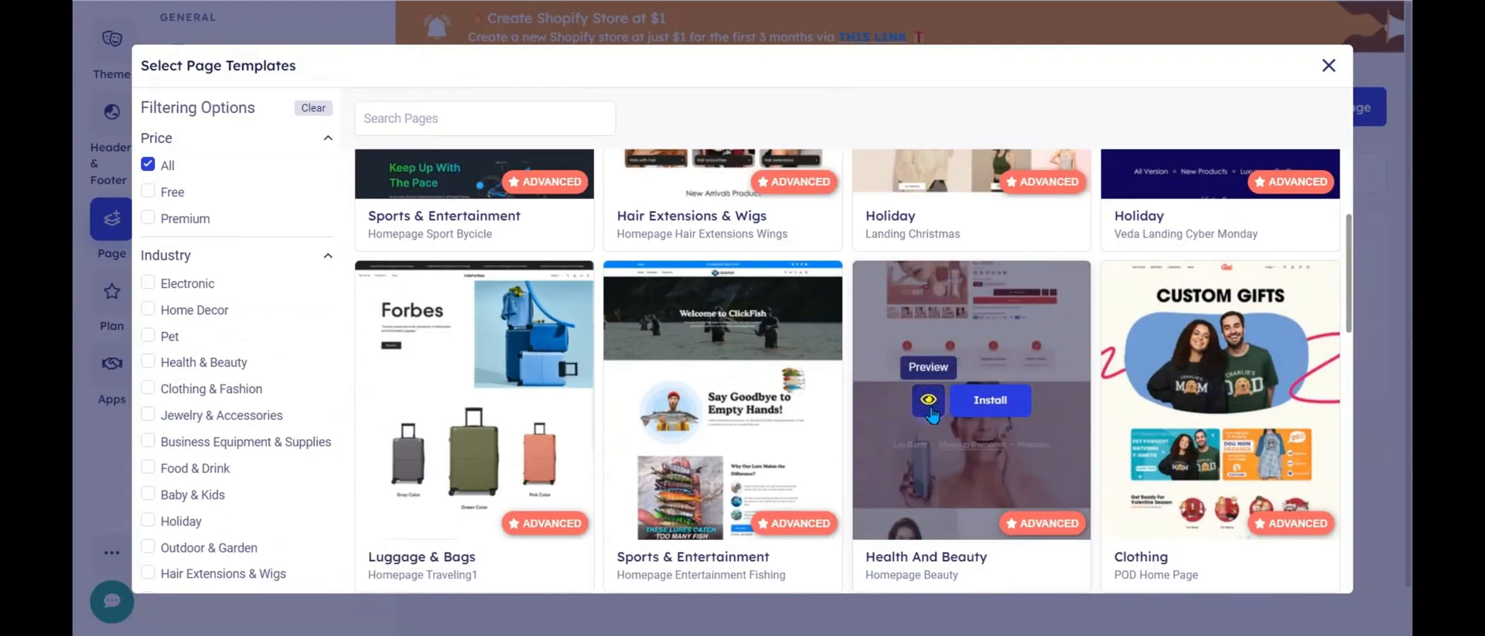
# - Preview the Homepage Beauty template in its desktop and mobile layouts
pyautogui.click(928, 401)
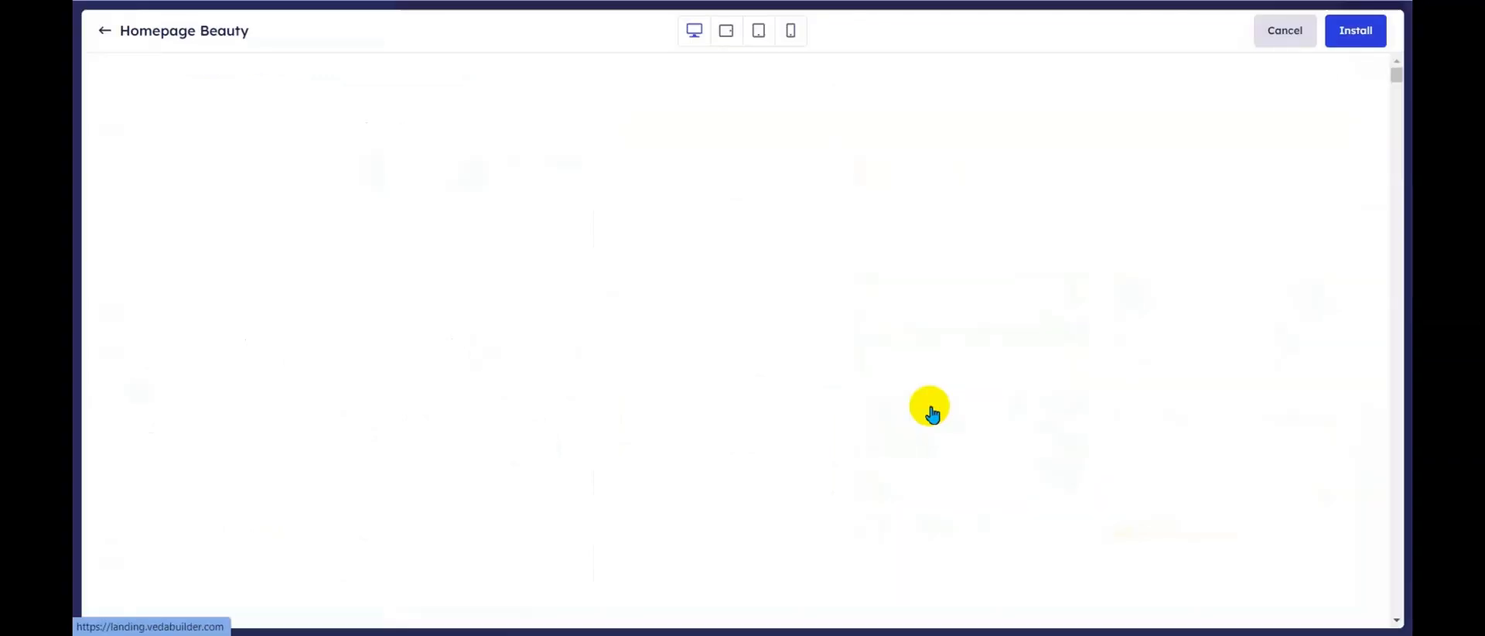
pyautogui.scroll(-6, 939, 418)
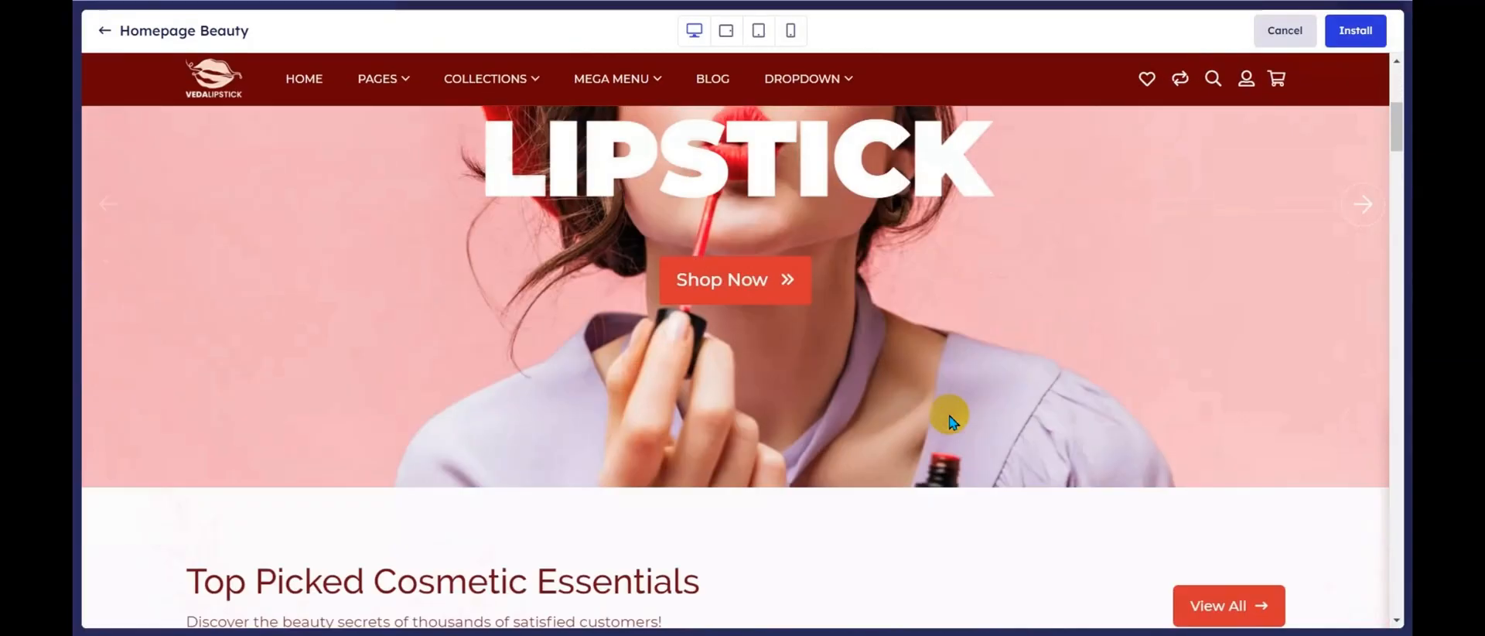
pyautogui.scroll(-3, 951, 422)
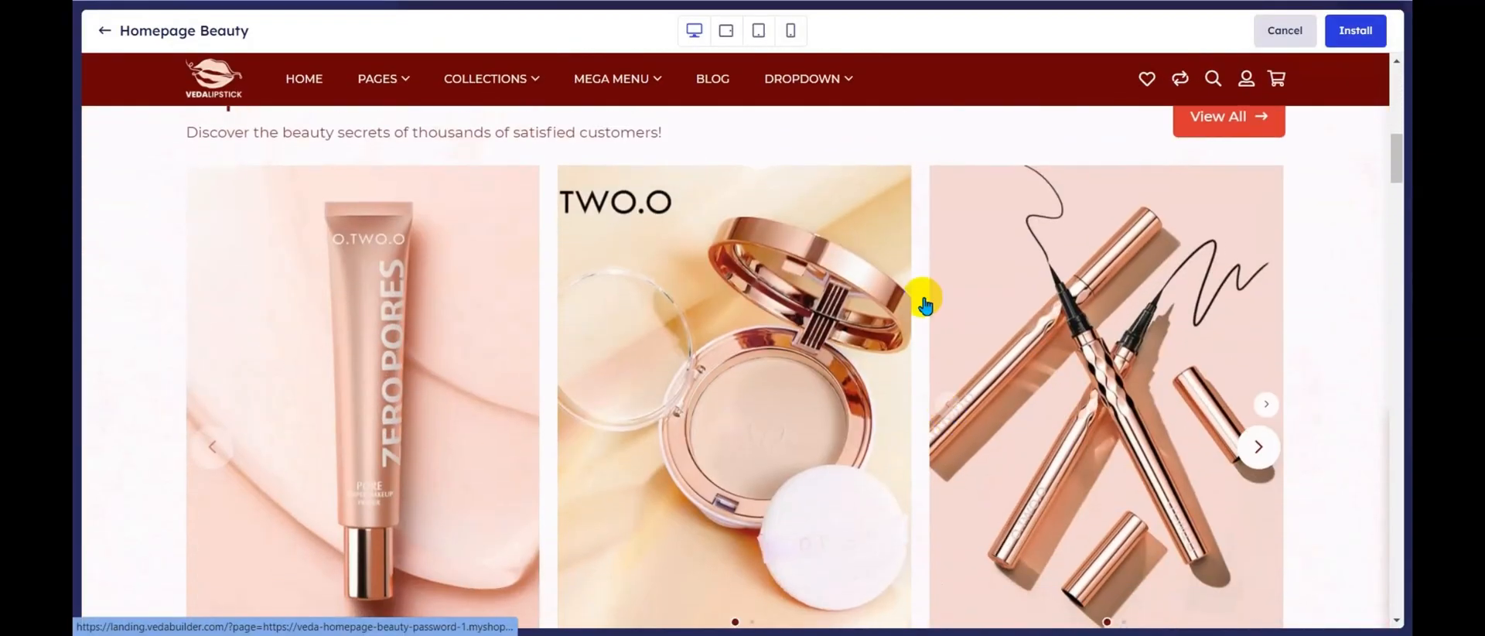
pyautogui.click(790, 31)
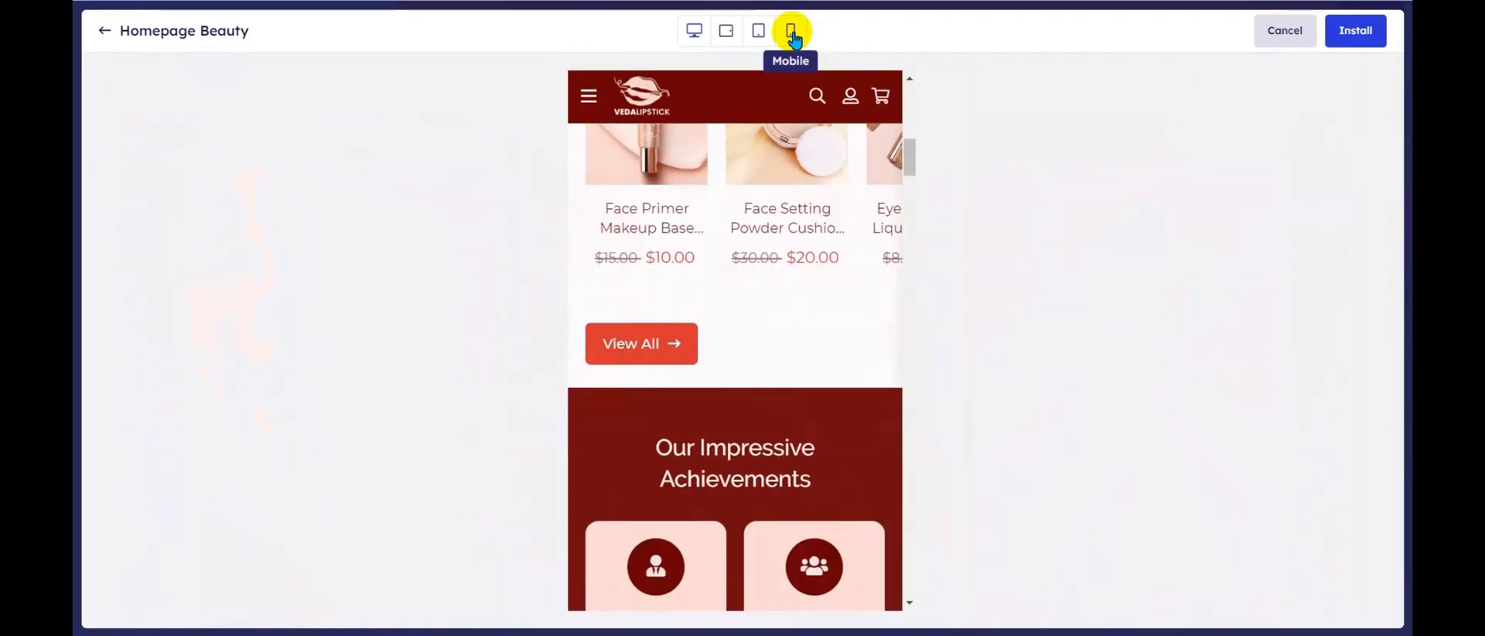
pyautogui.scroll(8, 901, 143)
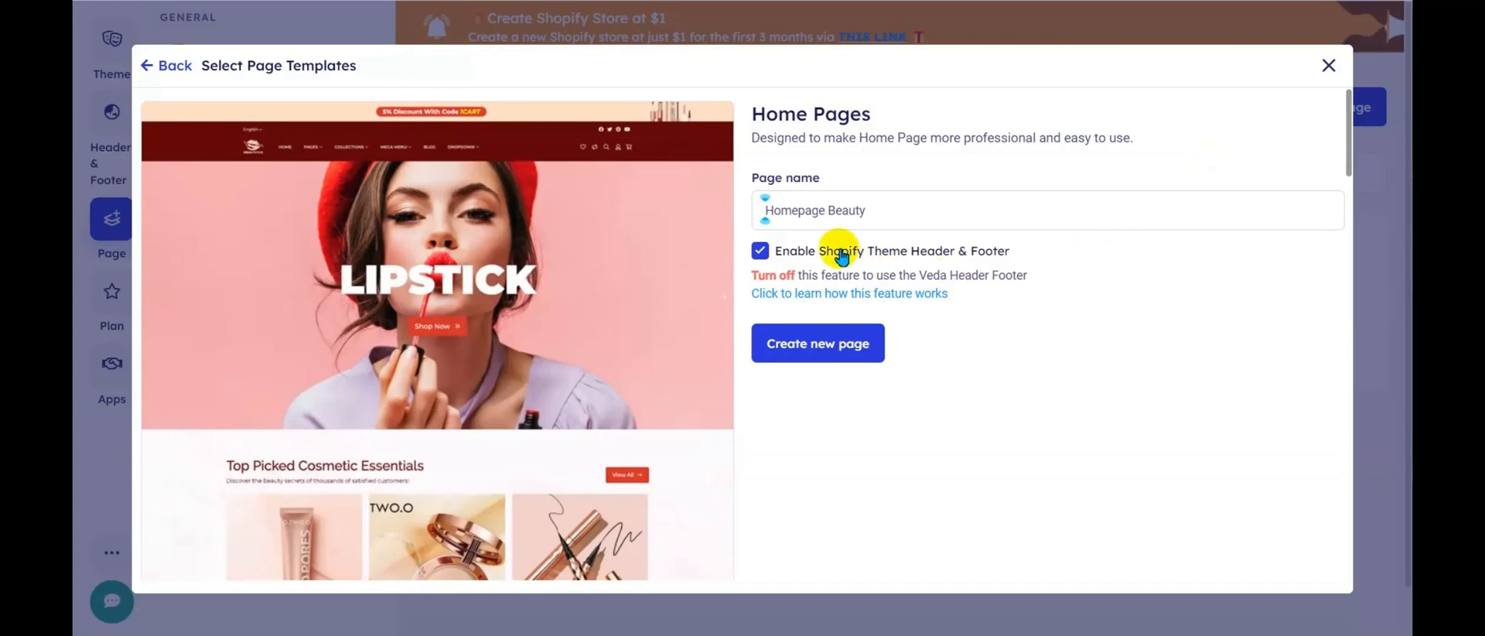
# - Create the Homepage Beauty page with the Shopify Theme Header & Footer option disabled
pyautogui.click(760, 250)
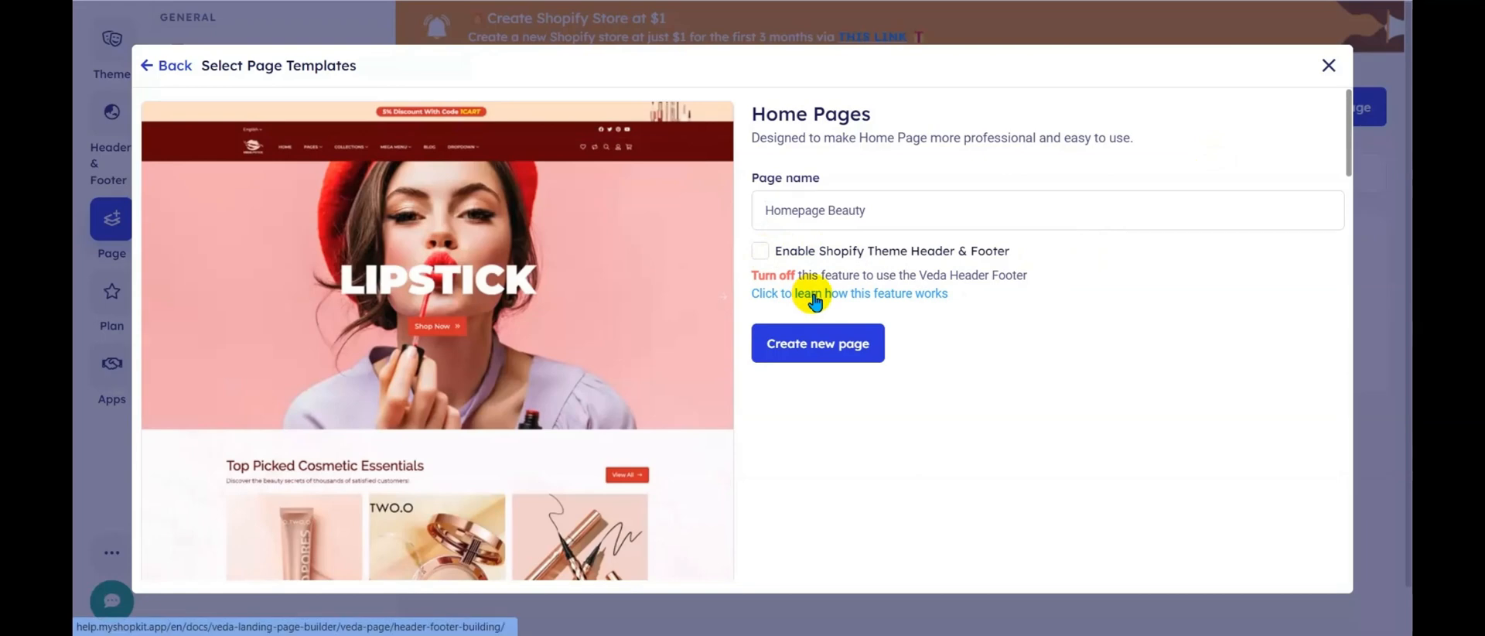
pyautogui.click(823, 350)
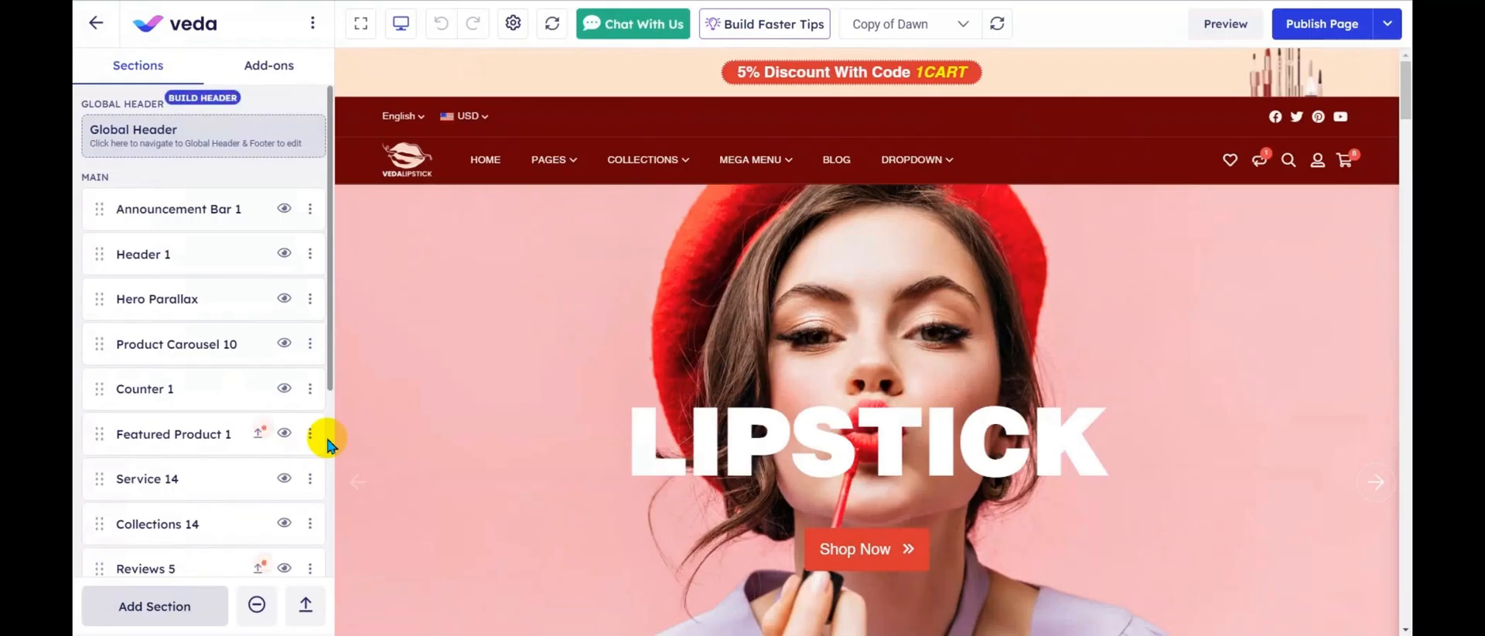
# - Update the Featured Product 1 section to version 1.7.8, and update the remaining outdated sections
pyautogui.click(263, 436)
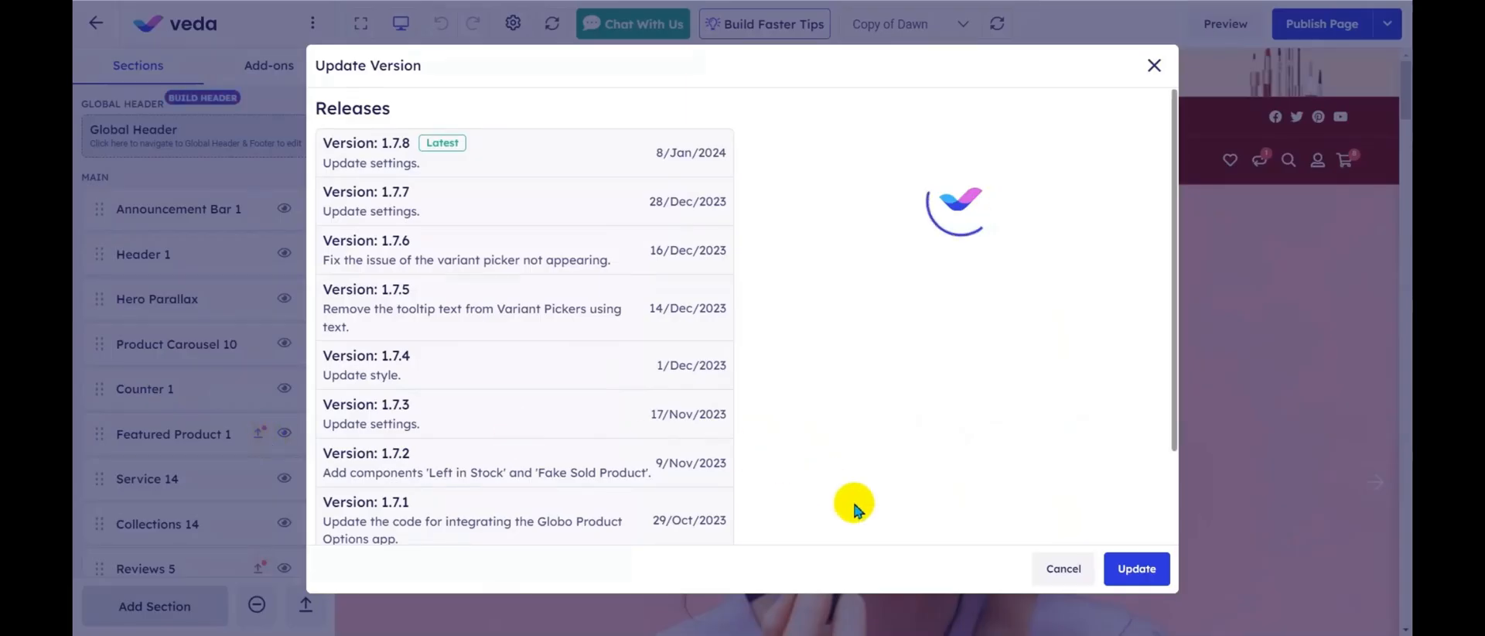
pyautogui.click(1150, 576)
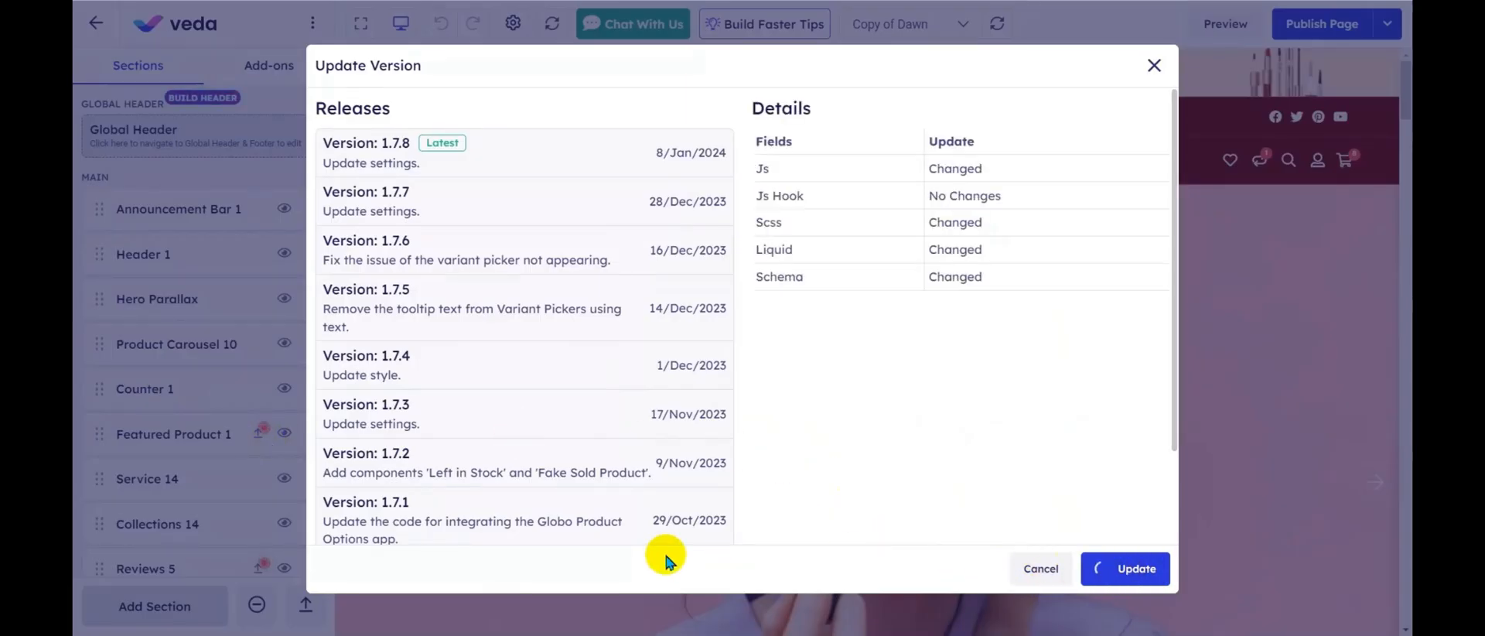
pyautogui.click(307, 613)
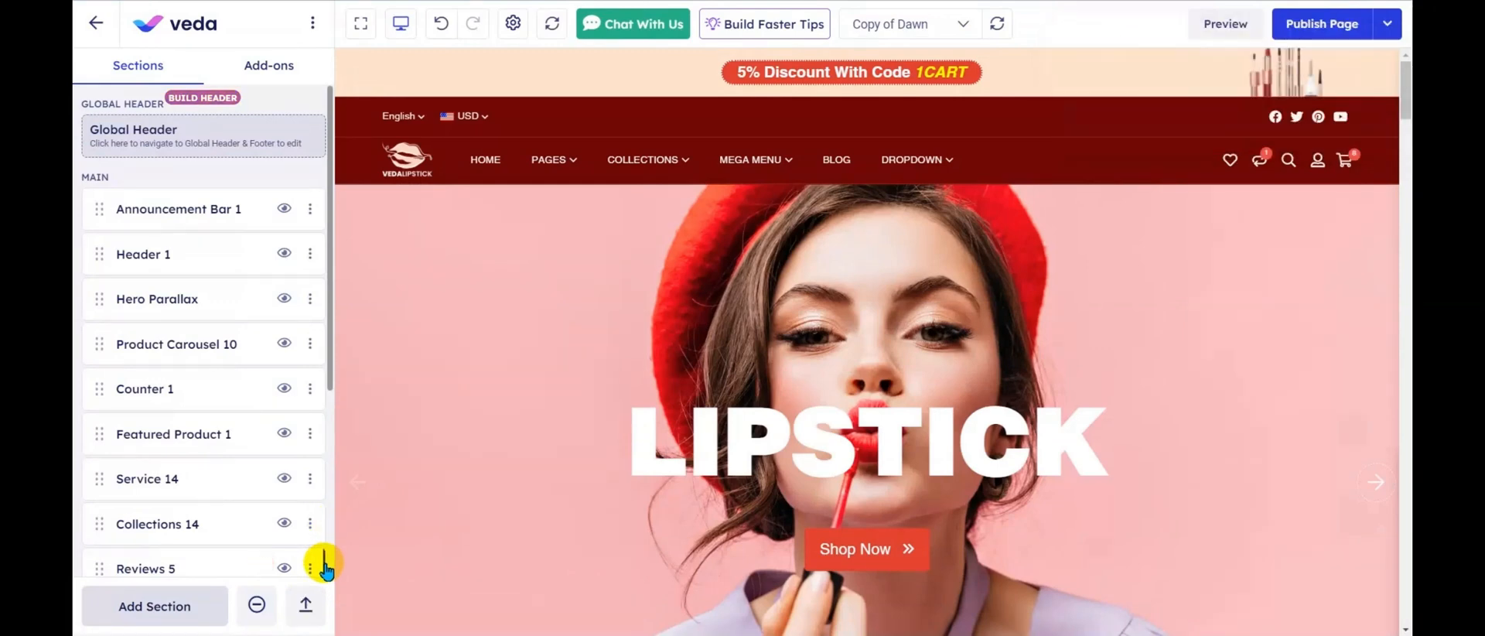
# - Open the content of the lipstick slide in the Hero Parallax section and review its image, text, button and icon settings
pyautogui.scroll(-1, 761, 410)
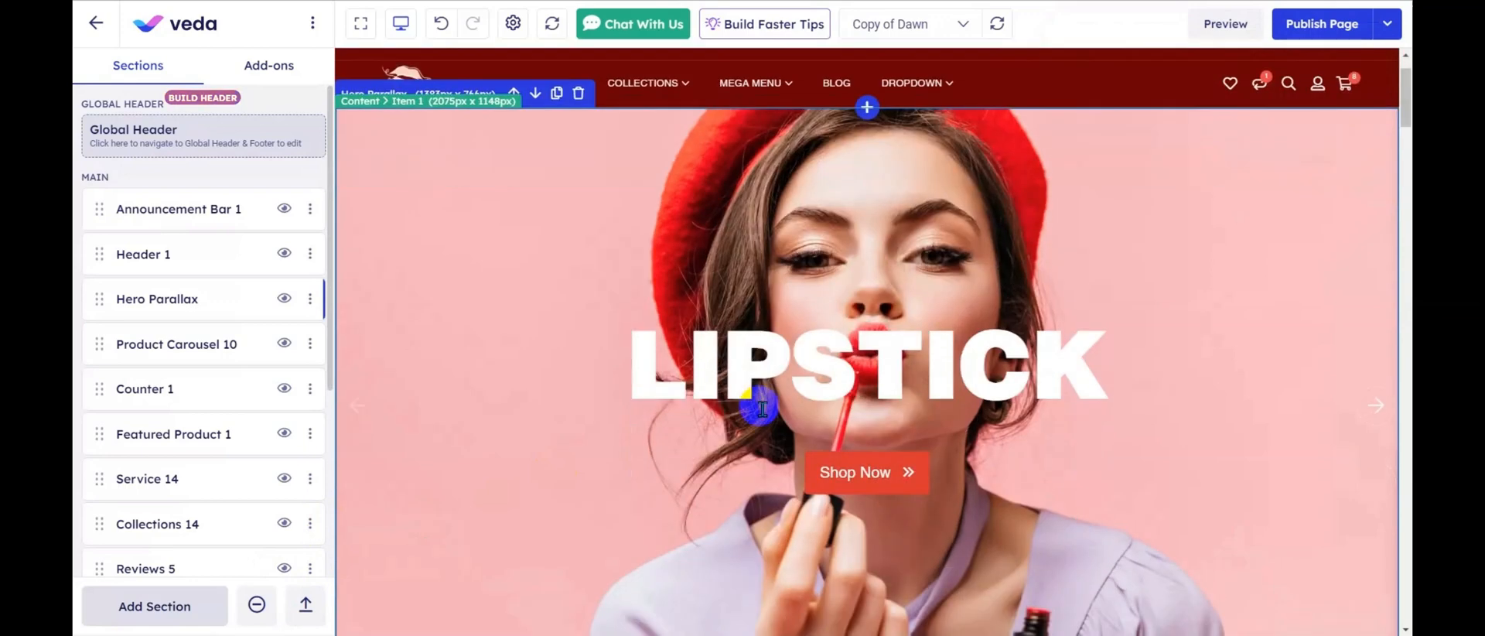
pyautogui.click(568, 377)
pyautogui.click(569, 377)
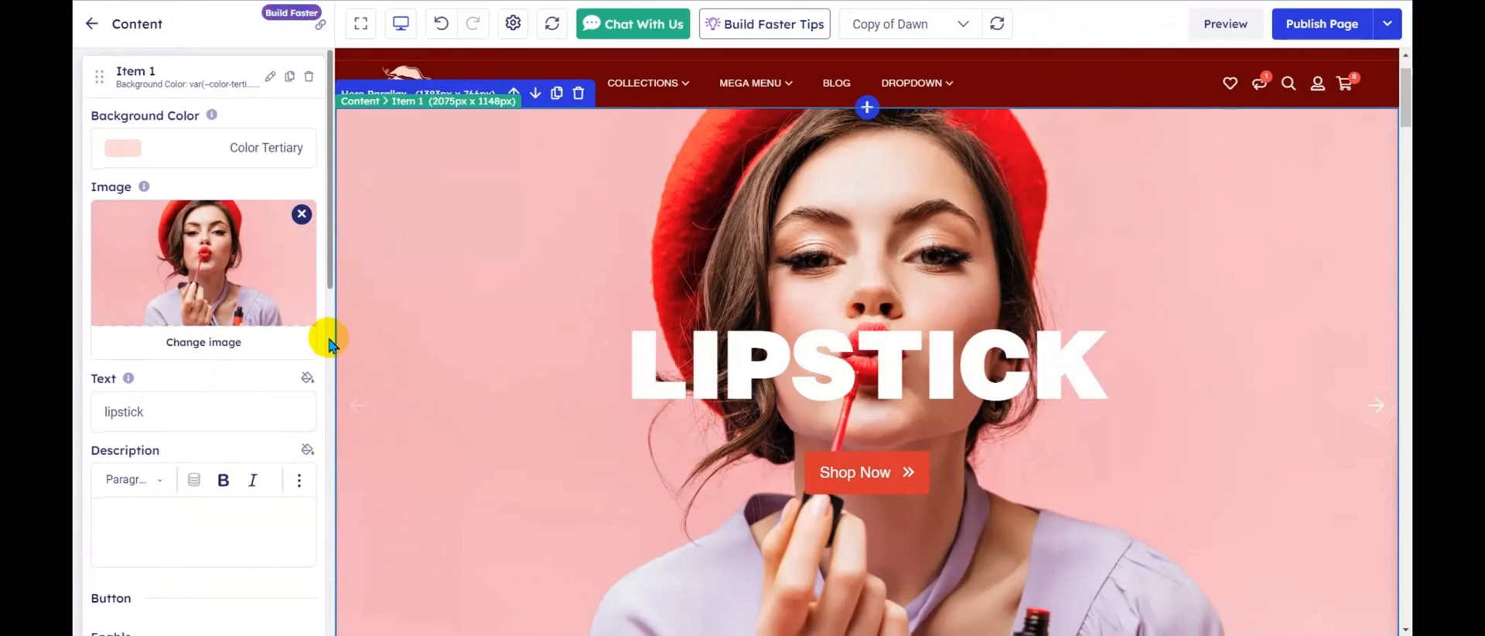
pyautogui.scroll(-10, 328, 340)
pyautogui.scroll(-2, 328, 341)
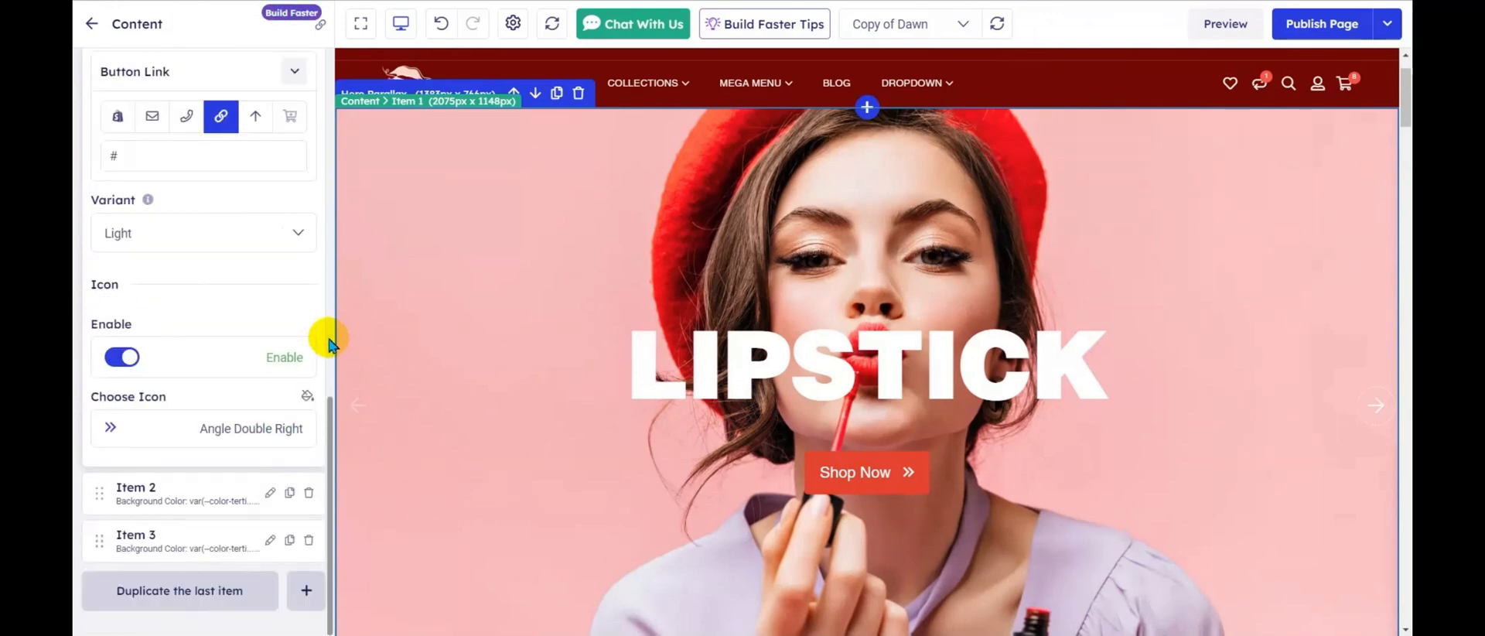
pyautogui.scroll(8, 329, 340)
pyautogui.scroll(3, 329, 340)
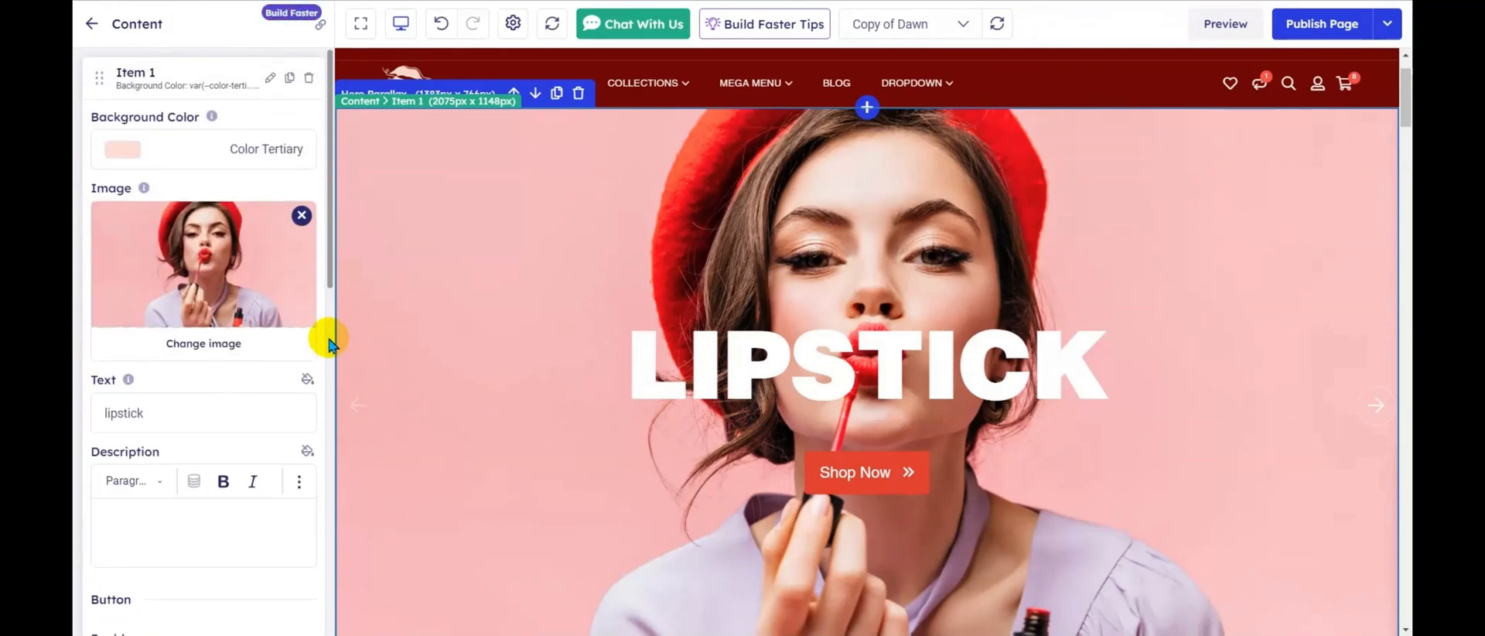
pyautogui.click(269, 79)
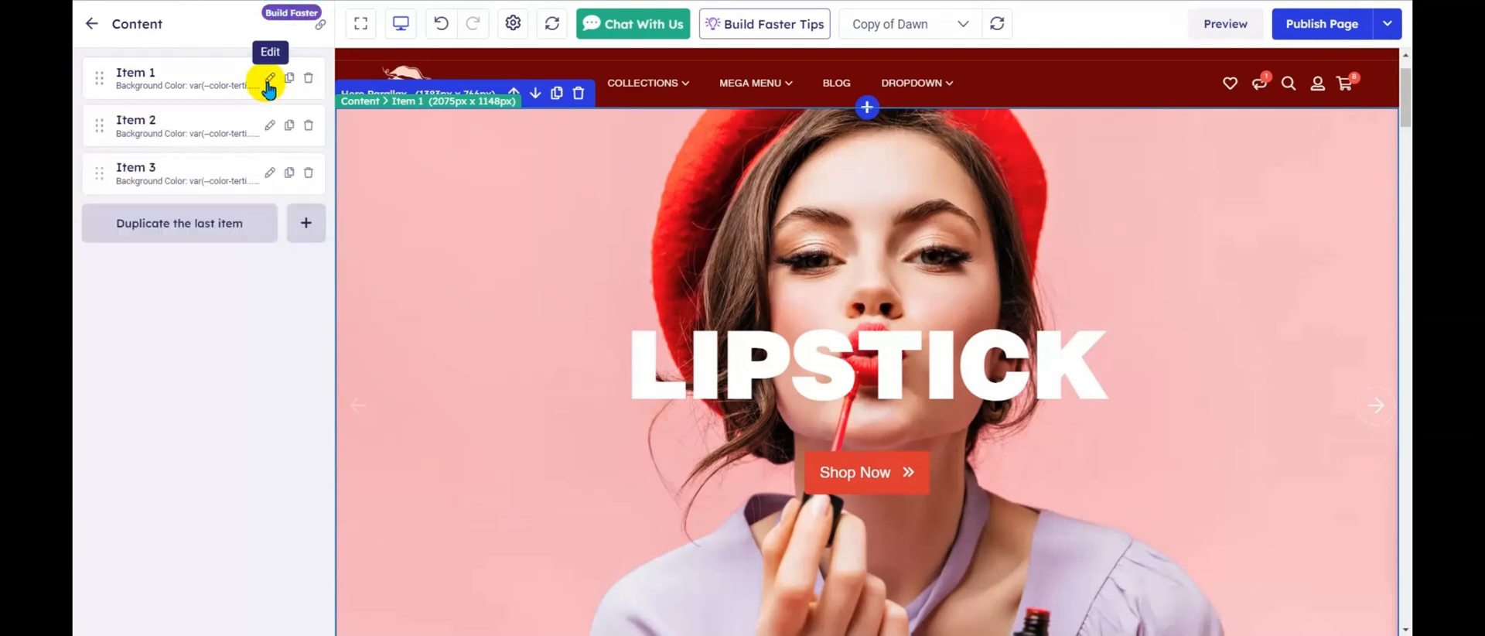
# - Review the Hero Parallax section's color scheme, slider and height settings, and return to the section list
pyautogui.click(91, 24)
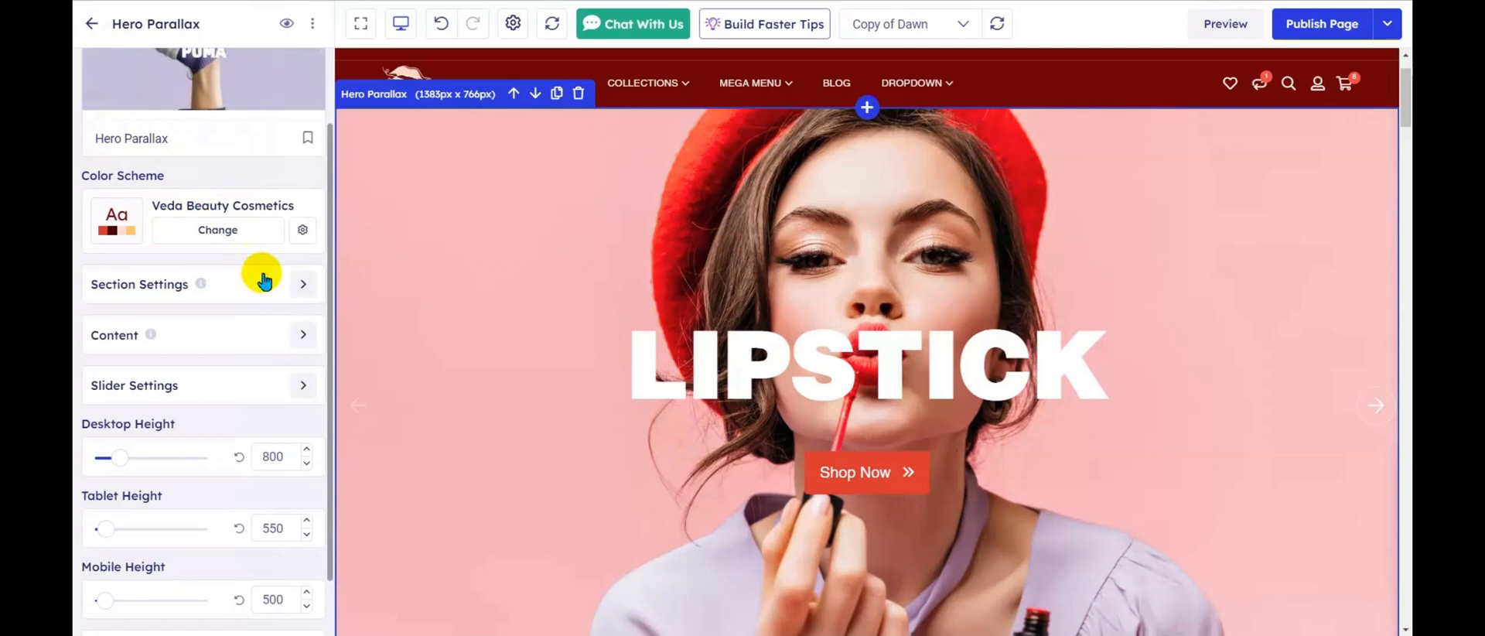
pyautogui.scroll(-2, 278, 389)
pyautogui.scroll(5, 281, 389)
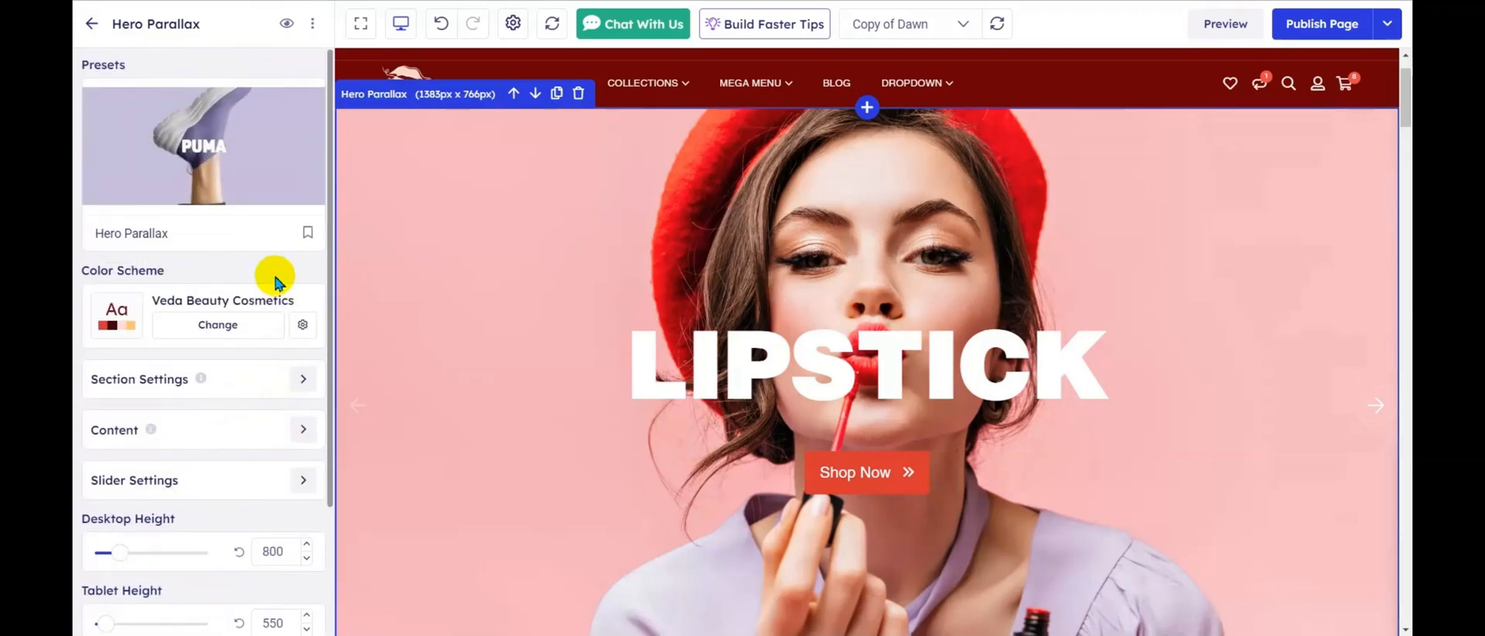
pyautogui.click(92, 25)
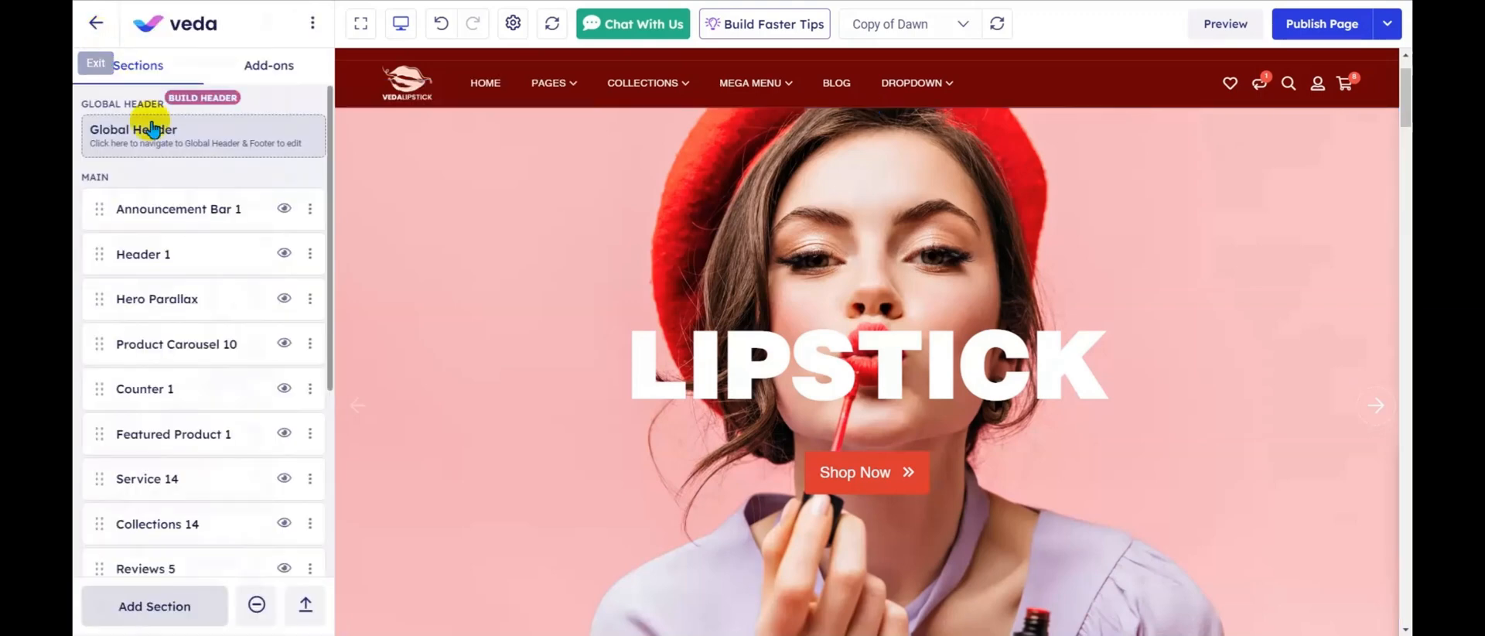
# - Delete the Product Carousel 10 and Featured Product 1 sections from the page
pyautogui.scroll(-8, 633, 353)
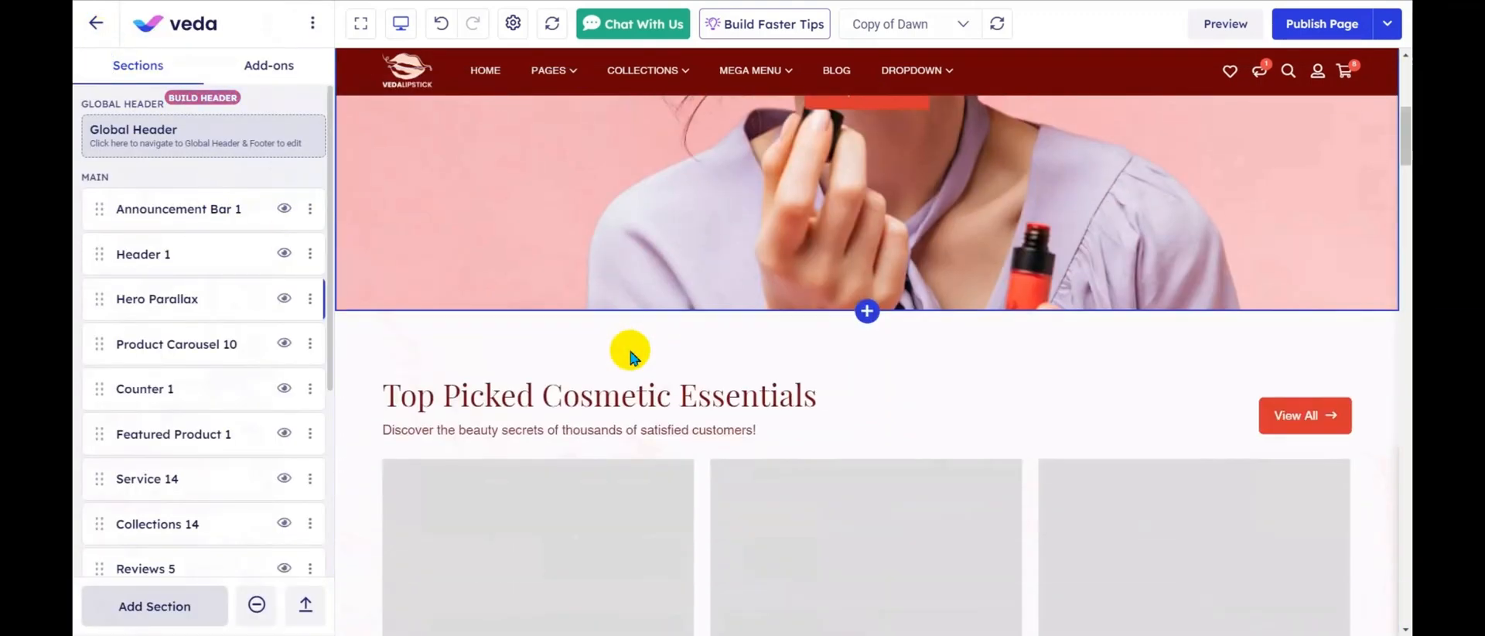
pyautogui.scroll(3, 631, 349)
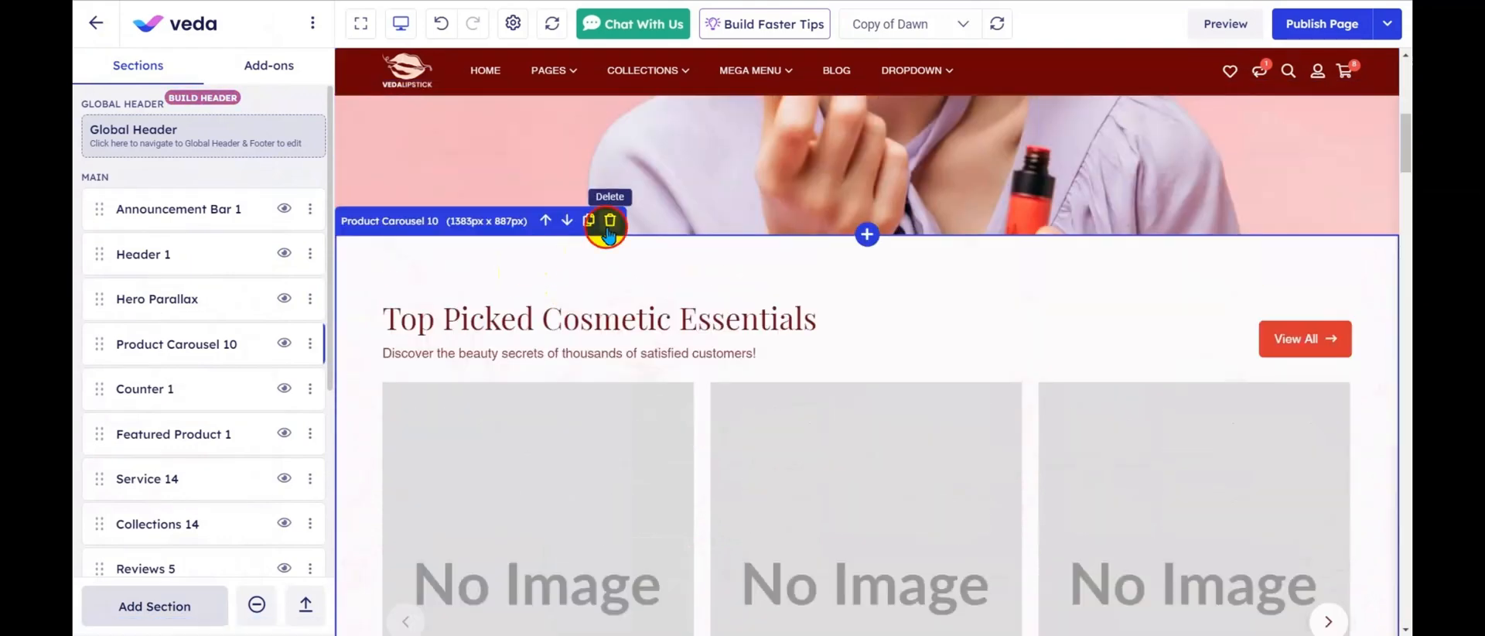
pyautogui.click(610, 221)
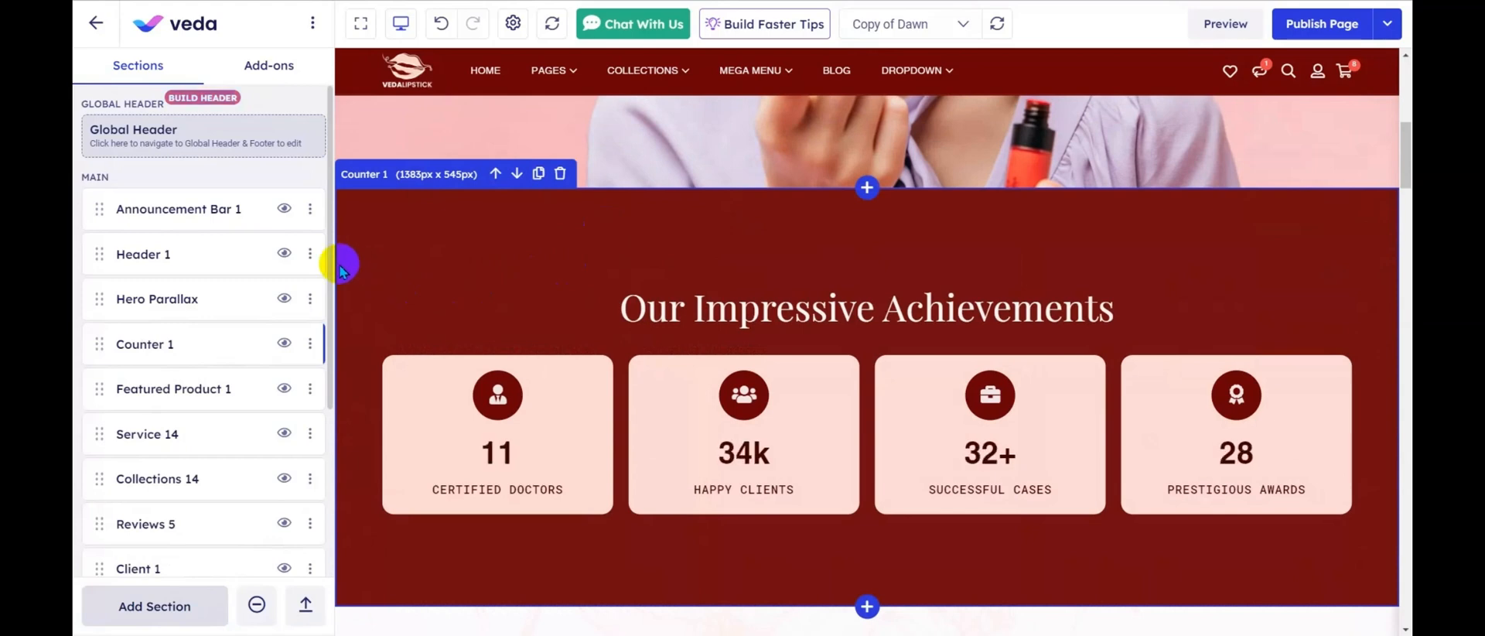
pyautogui.click(310, 389)
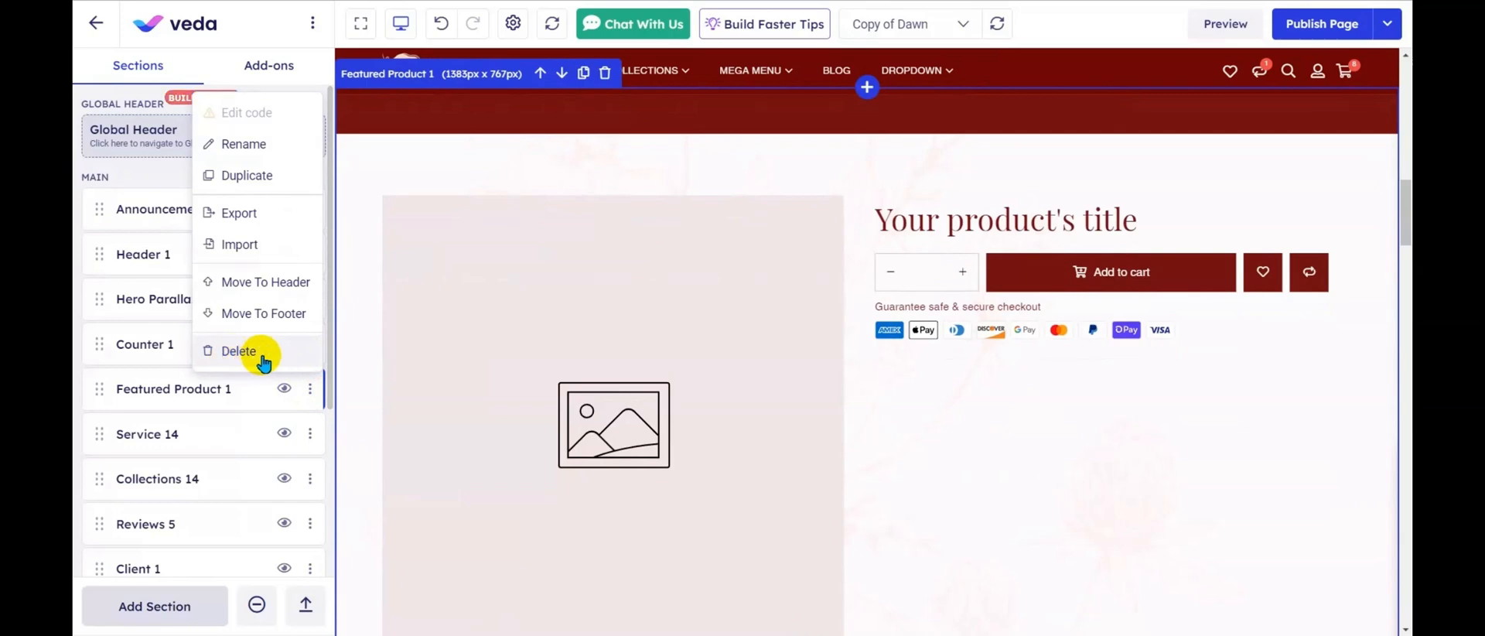
pyautogui.click(239, 352)
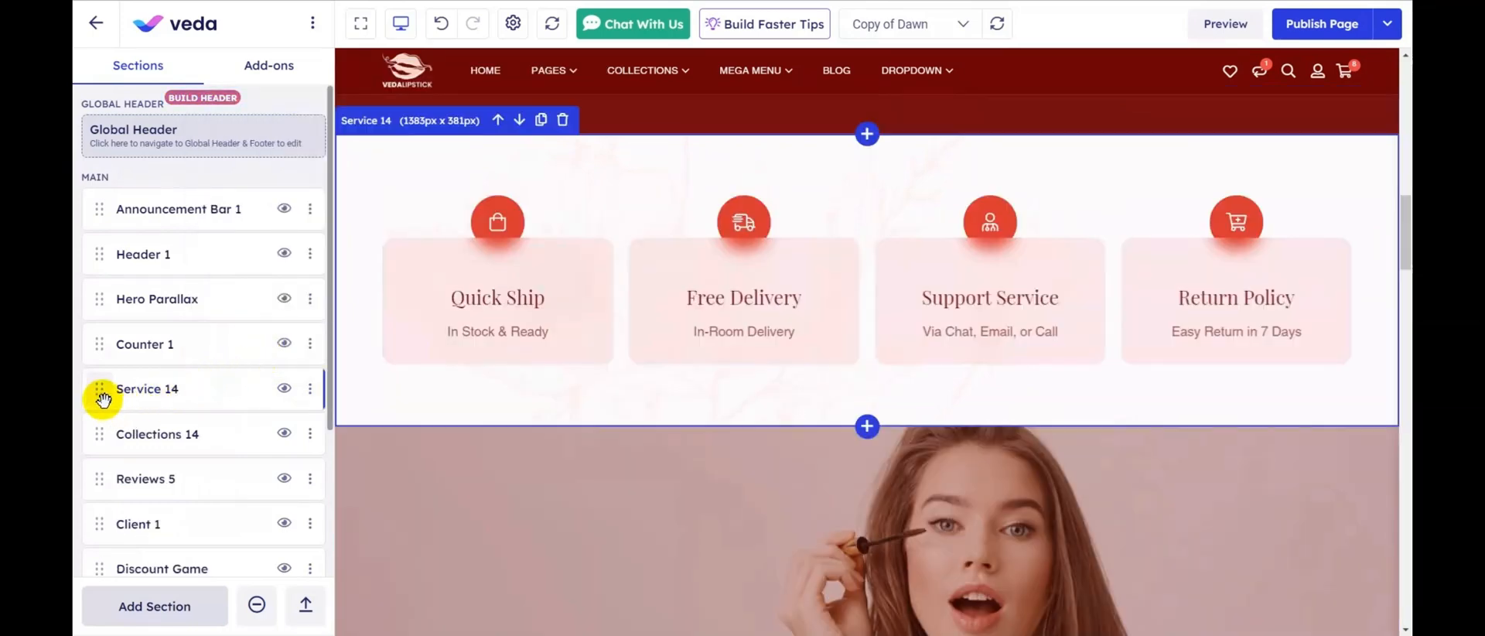
# - Reorder the sections, moving Service 14 directly above Counter 1 and Collections 14 directly below Reviews 5
pyautogui.moveTo(98, 394); pyautogui.dragTo(115, 345)
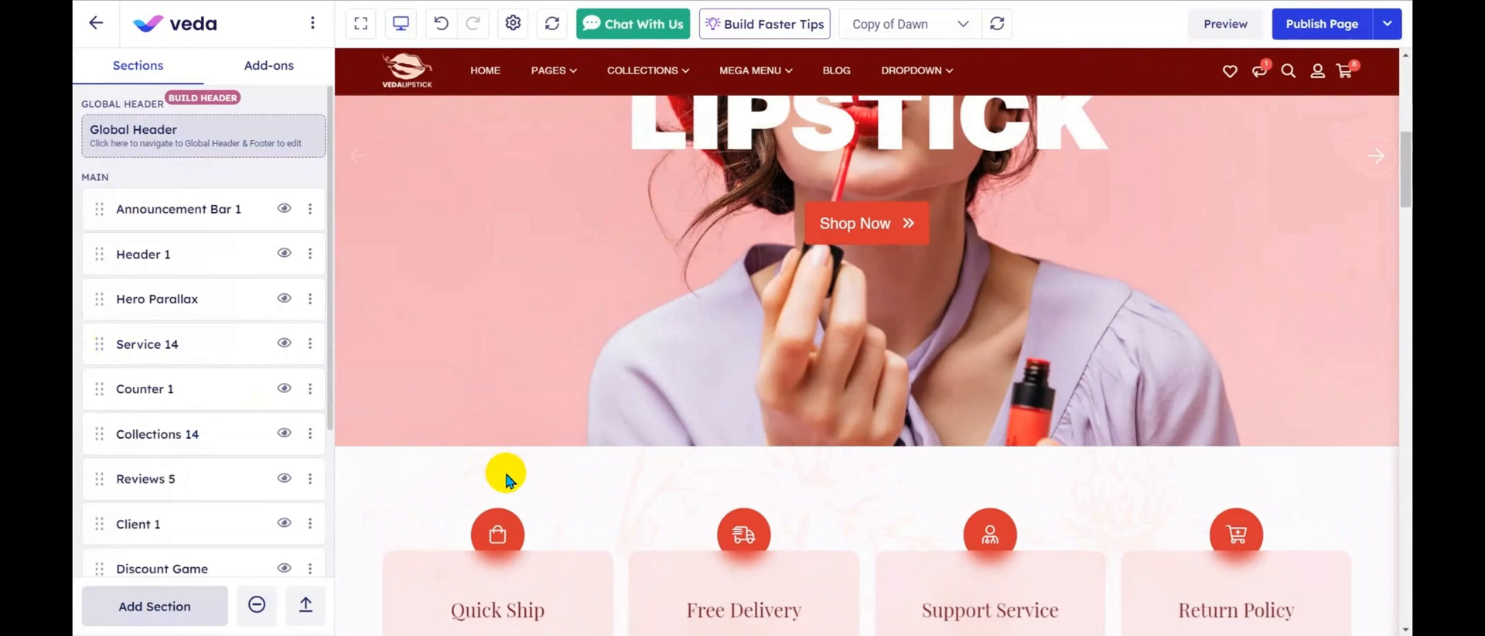
pyautogui.click(537, 482)
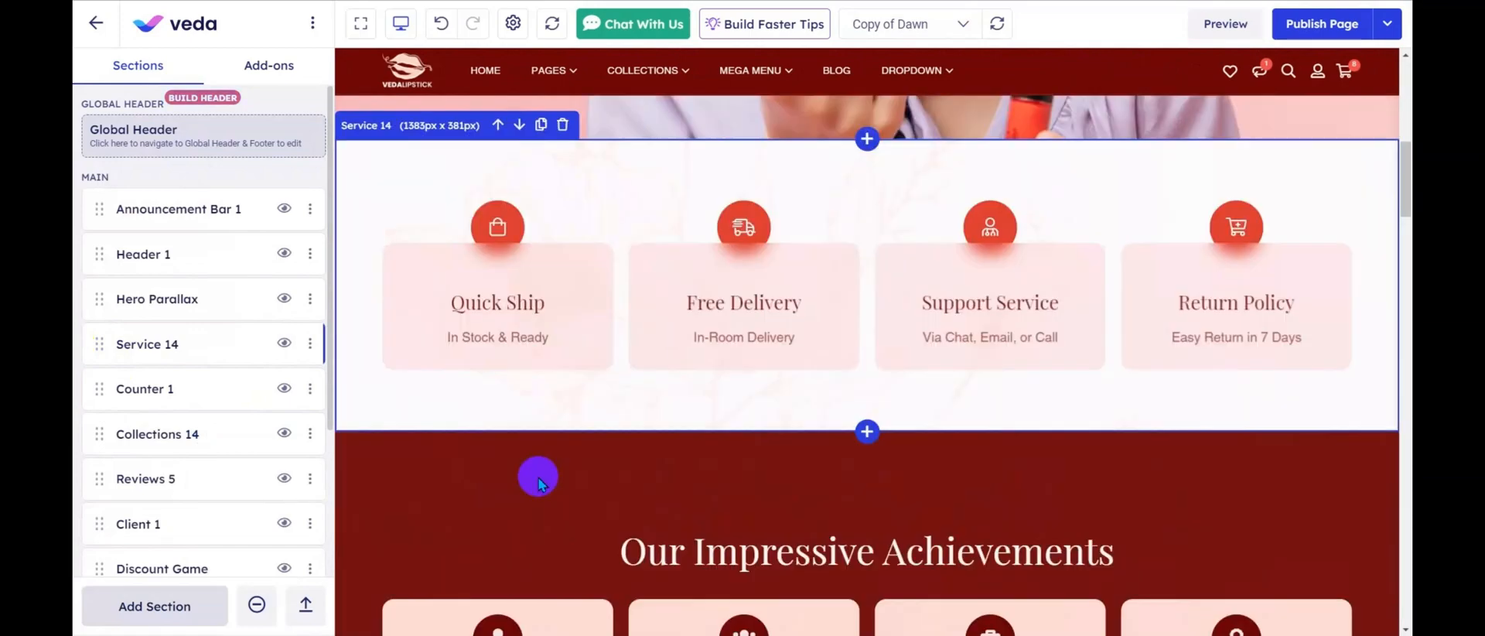
pyautogui.scroll(-8, 538, 480)
pyautogui.click(480, 248)
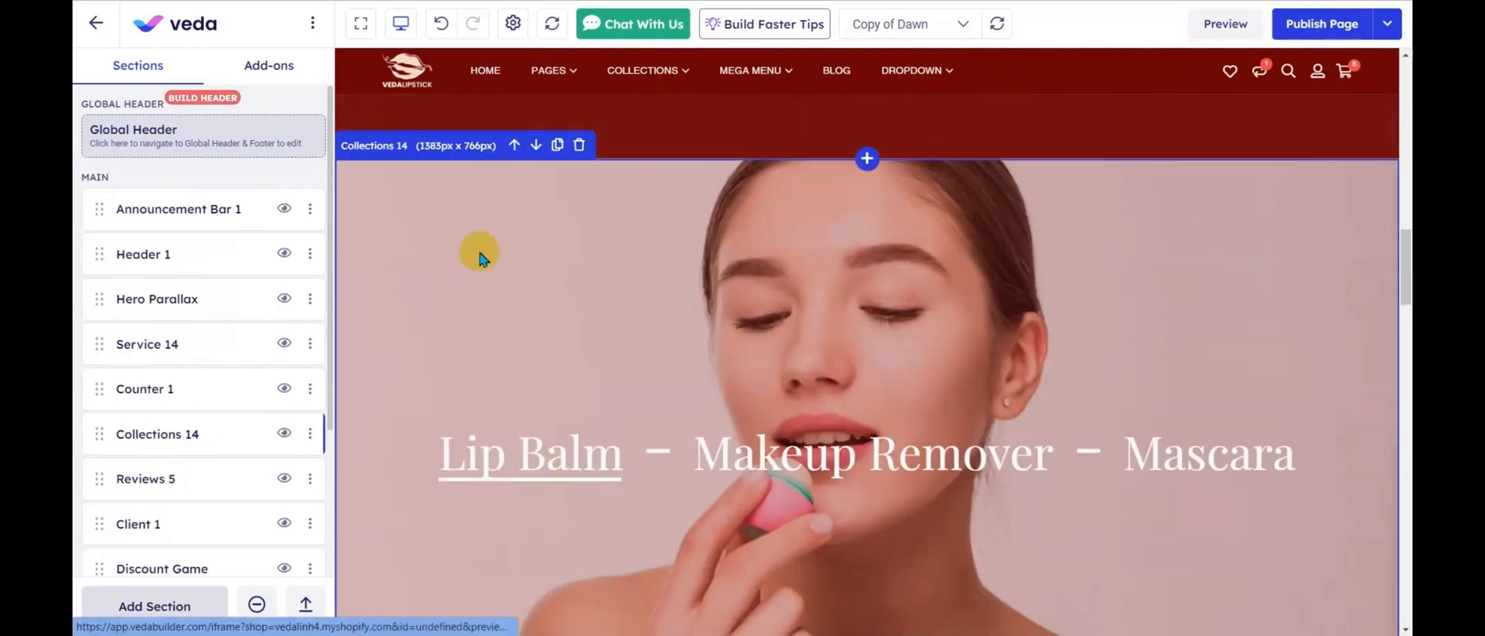
pyautogui.click(535, 147)
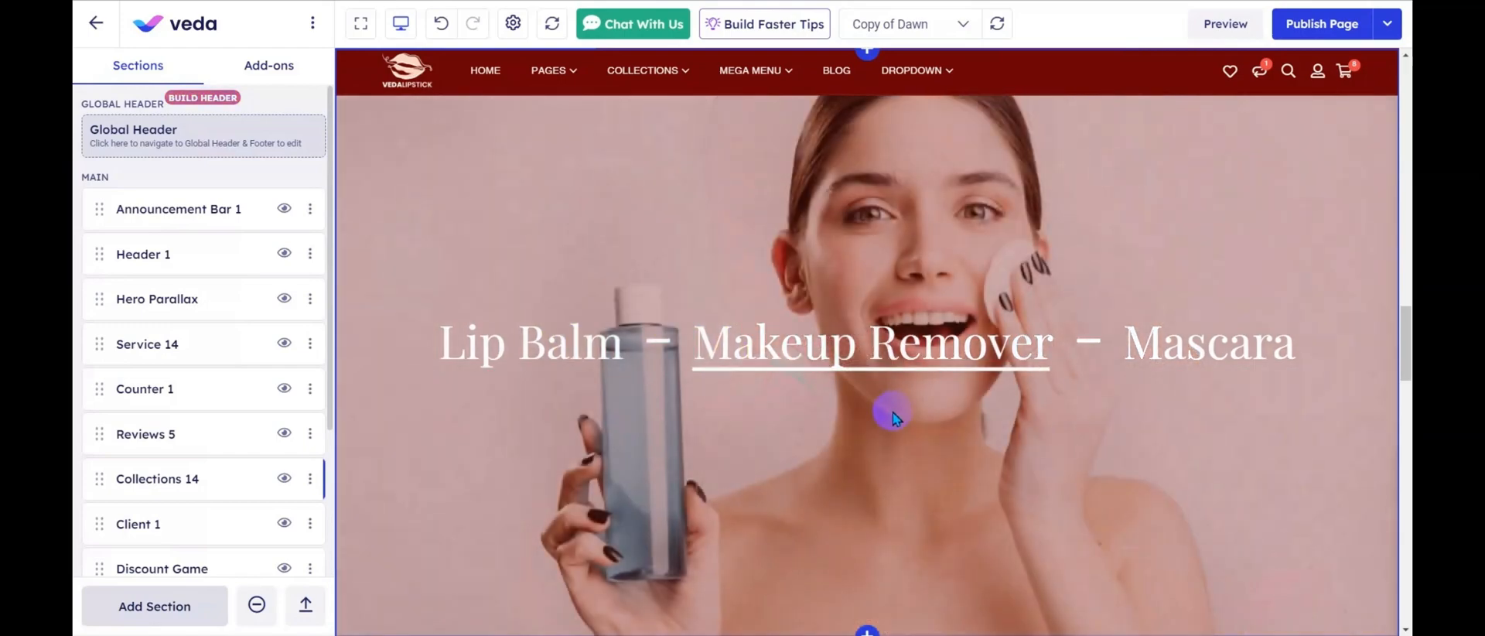
# - Add the Tab Swap section from the Showcase Benefits category directly below Collections 14
pyautogui.scroll(-3, 892, 412)
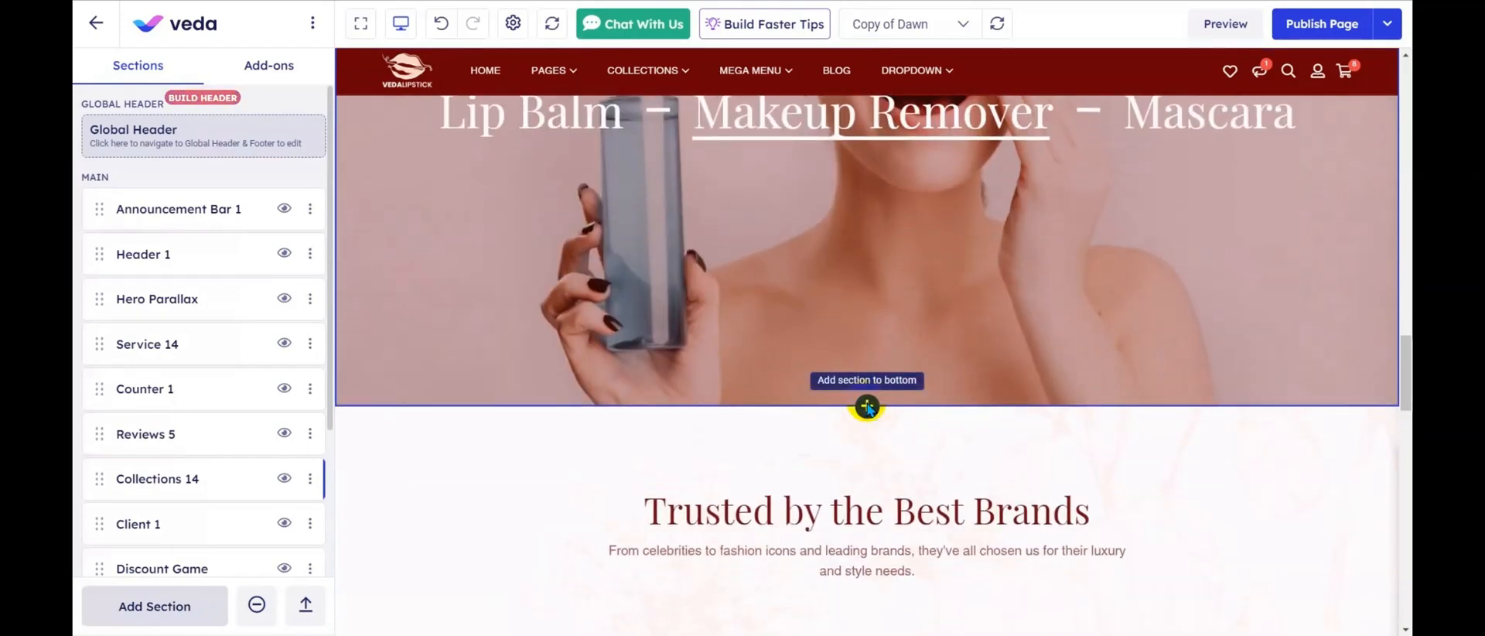
pyautogui.click(867, 406)
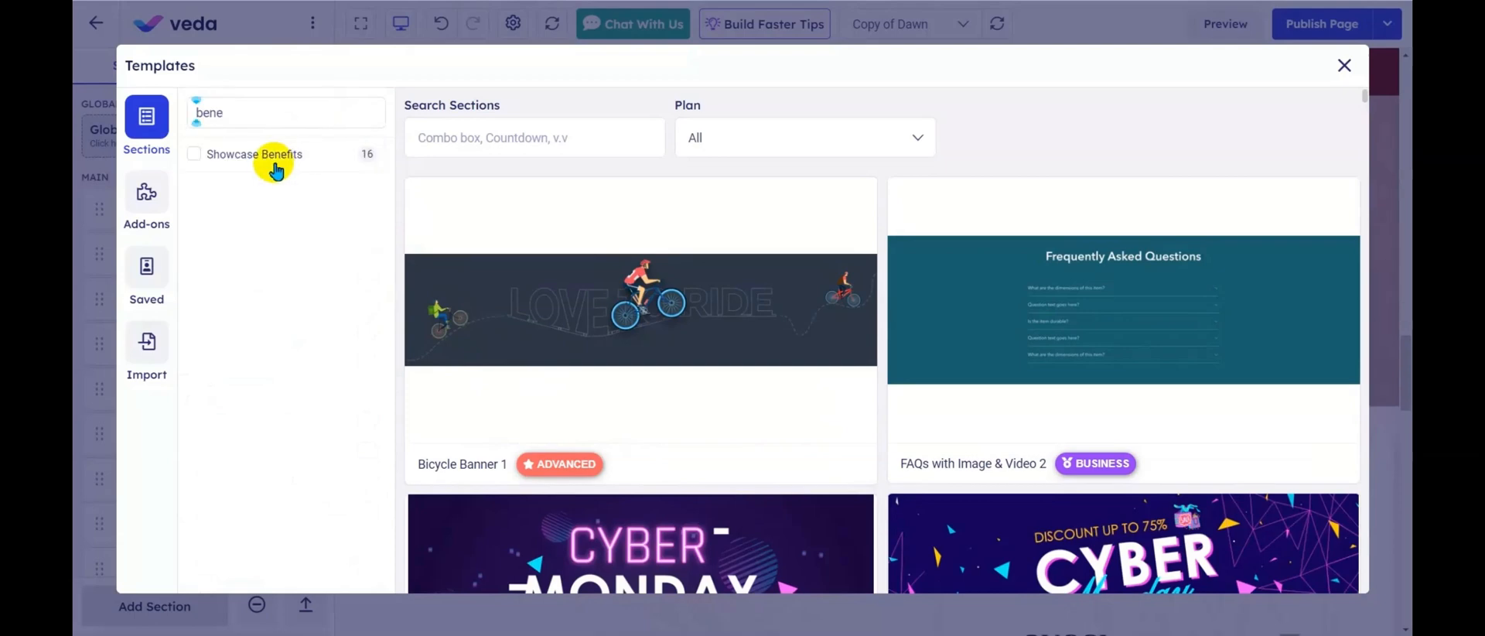
pyautogui.click(275, 171)
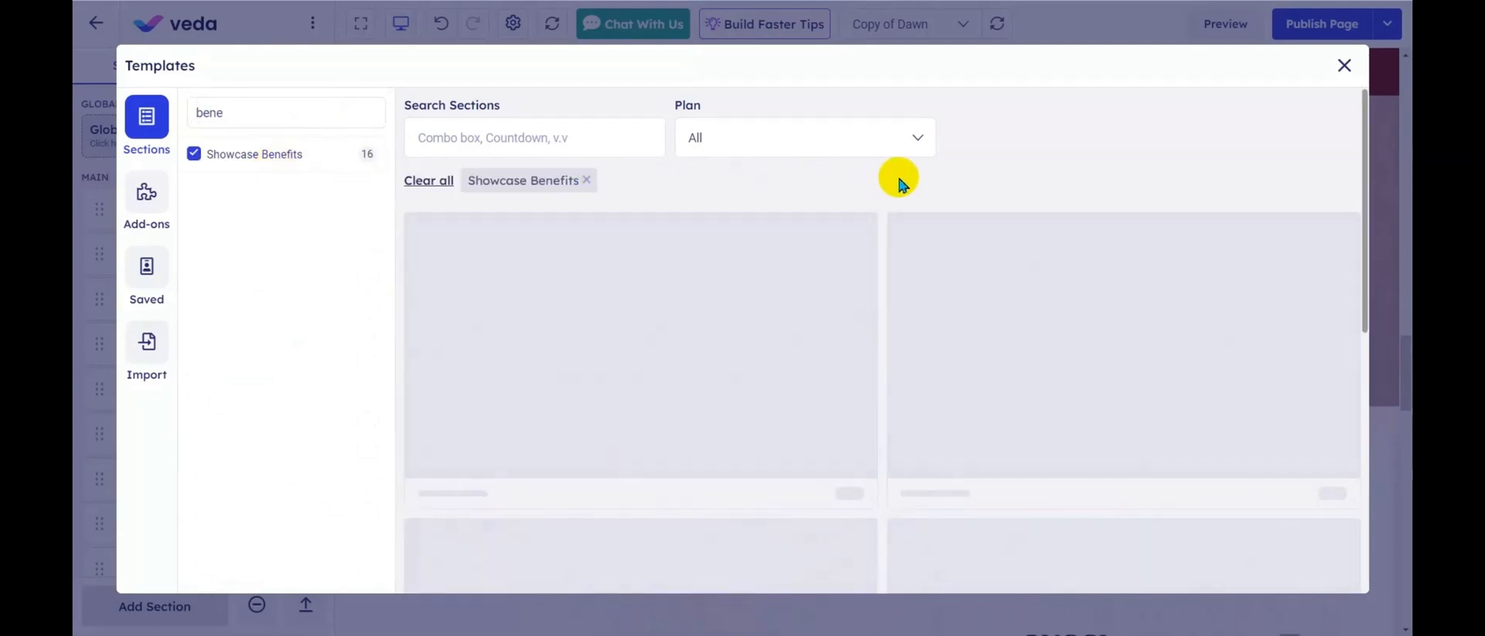
pyautogui.scroll(-8, 891, 200)
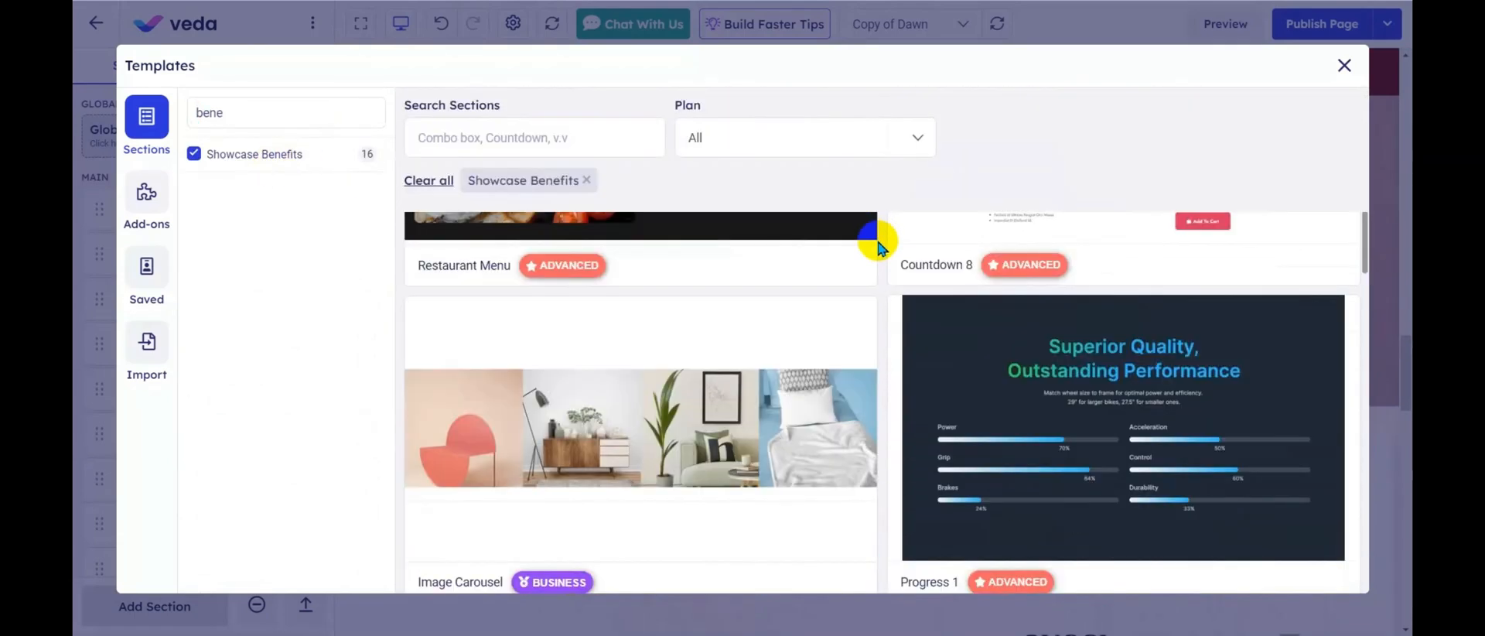
pyautogui.scroll(-8, 890, 298)
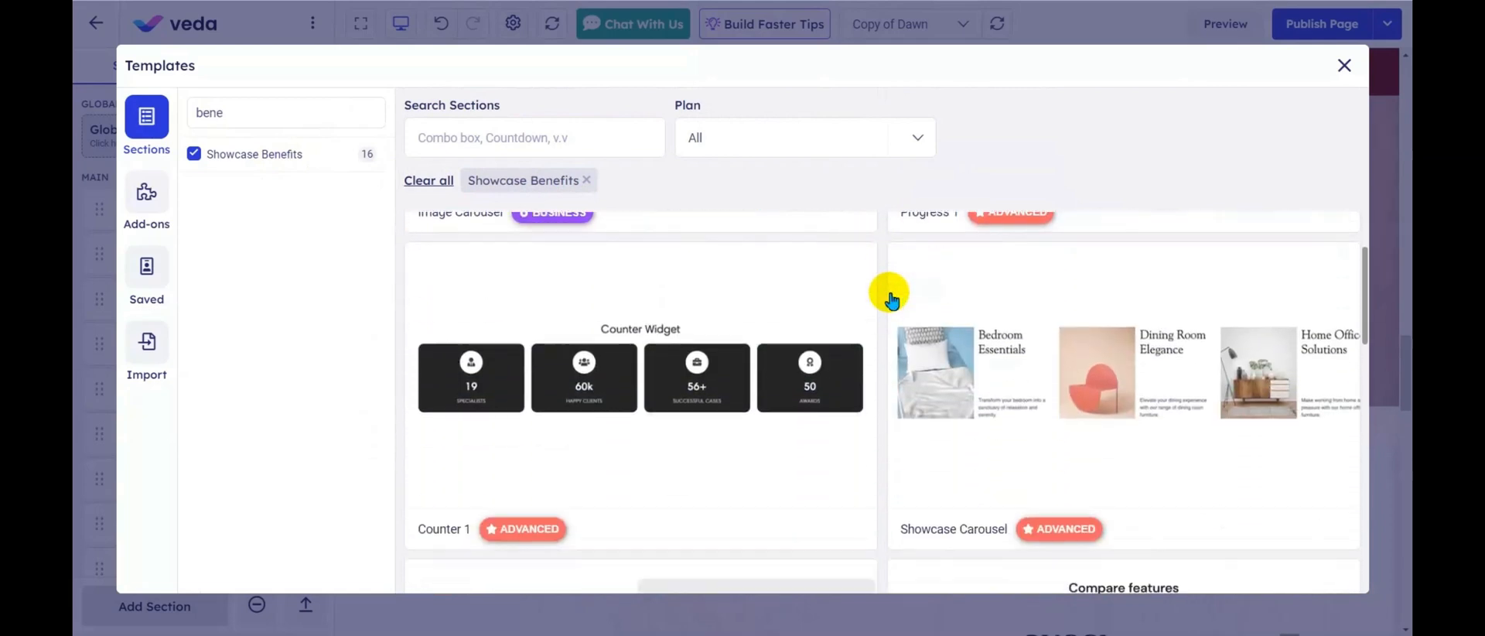
pyautogui.scroll(1, 888, 298)
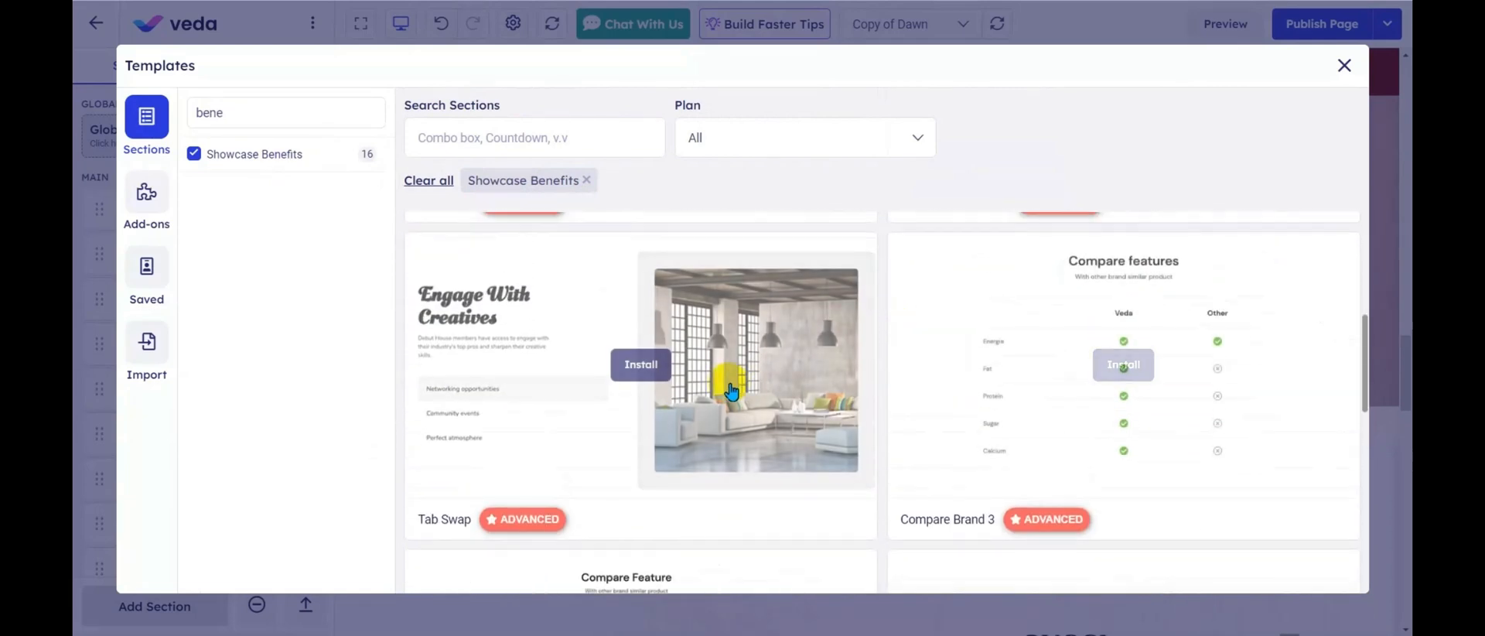
pyautogui.click(659, 374)
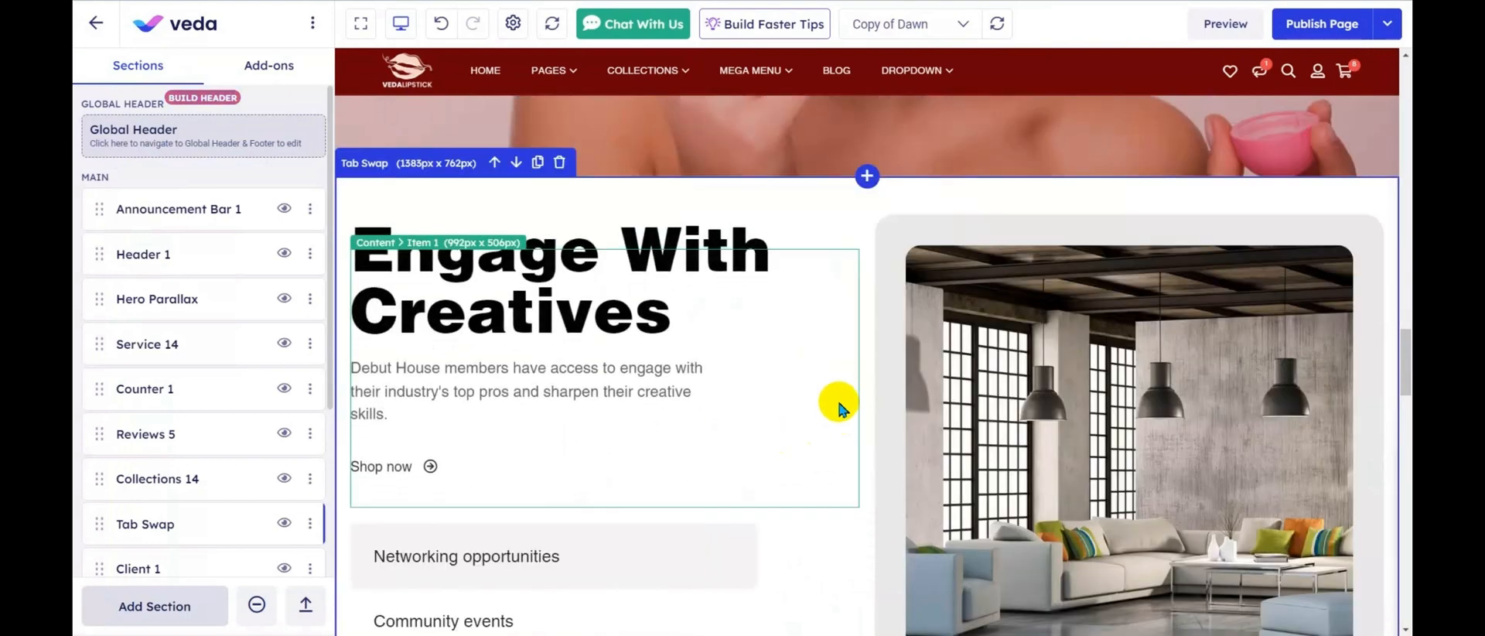
# - Apply the Veda Beauty Cosmetics color scheme to the Tab Swap section
pyautogui.click(449, 208)
pyautogui.click(252, 331)
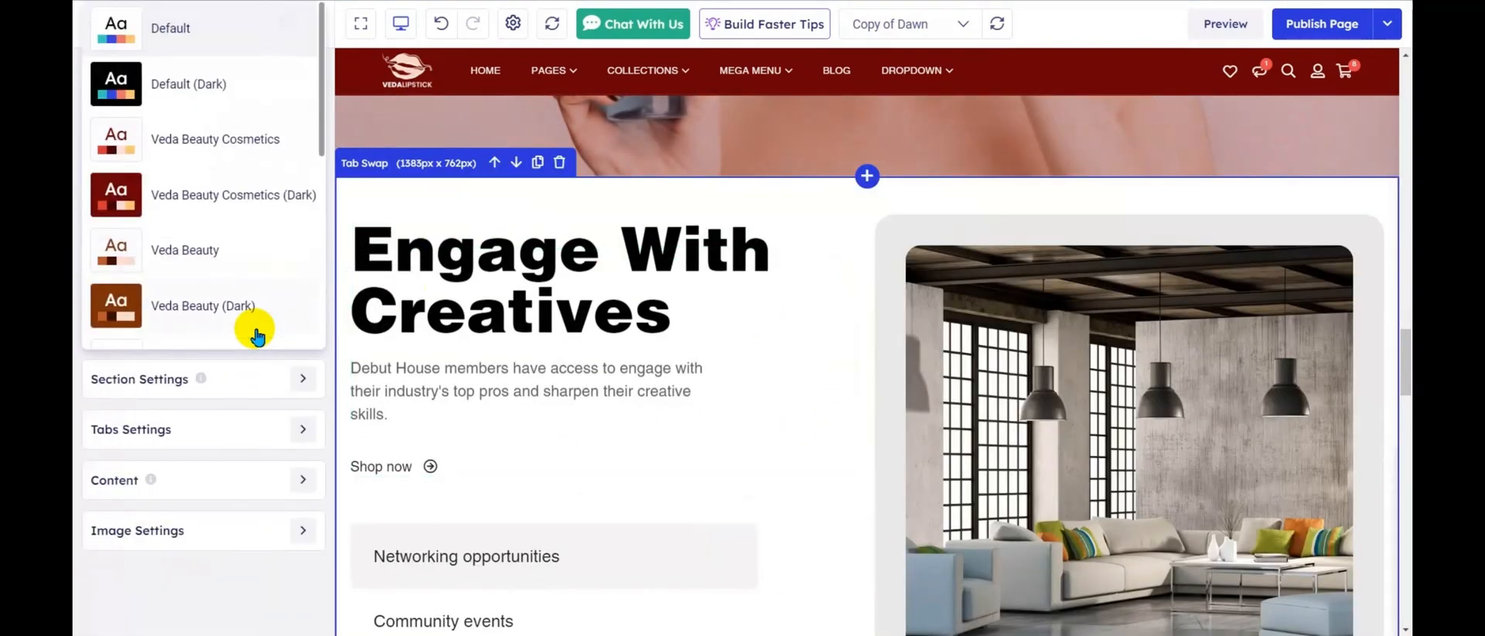
pyautogui.click(255, 146)
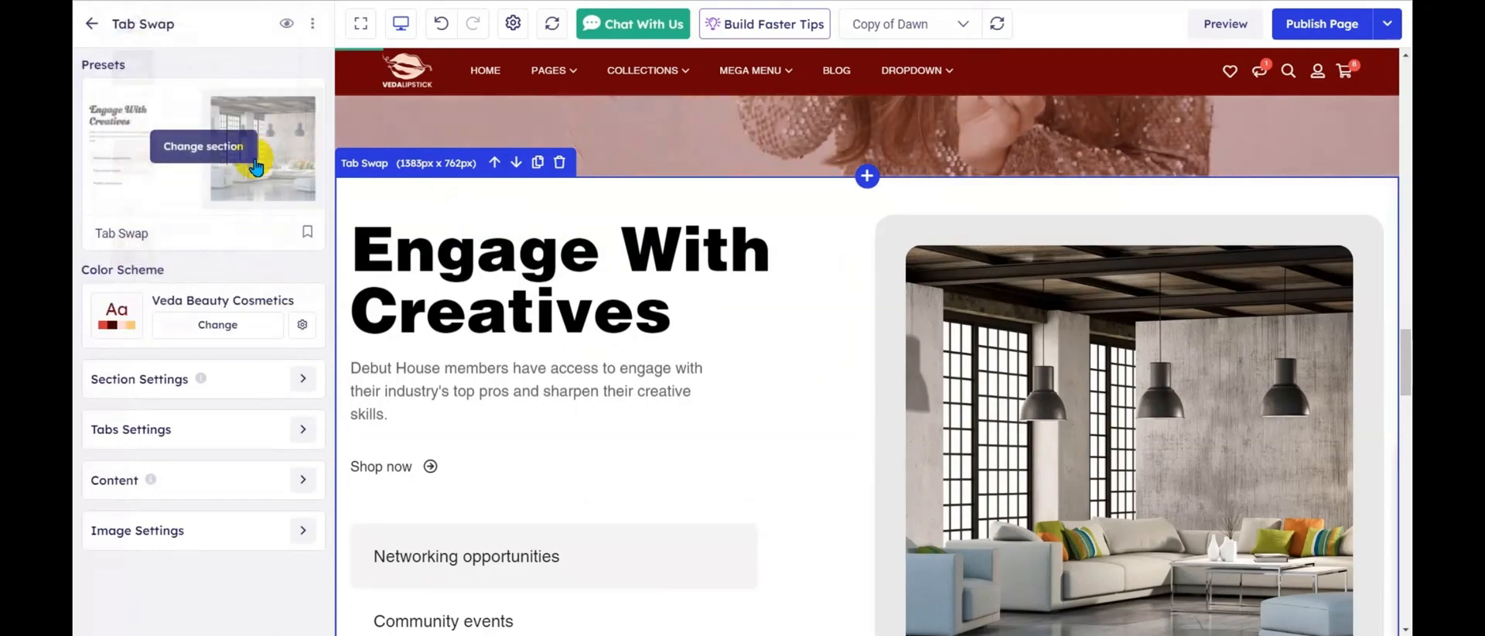
pyautogui.scroll(-10, 673, 383)
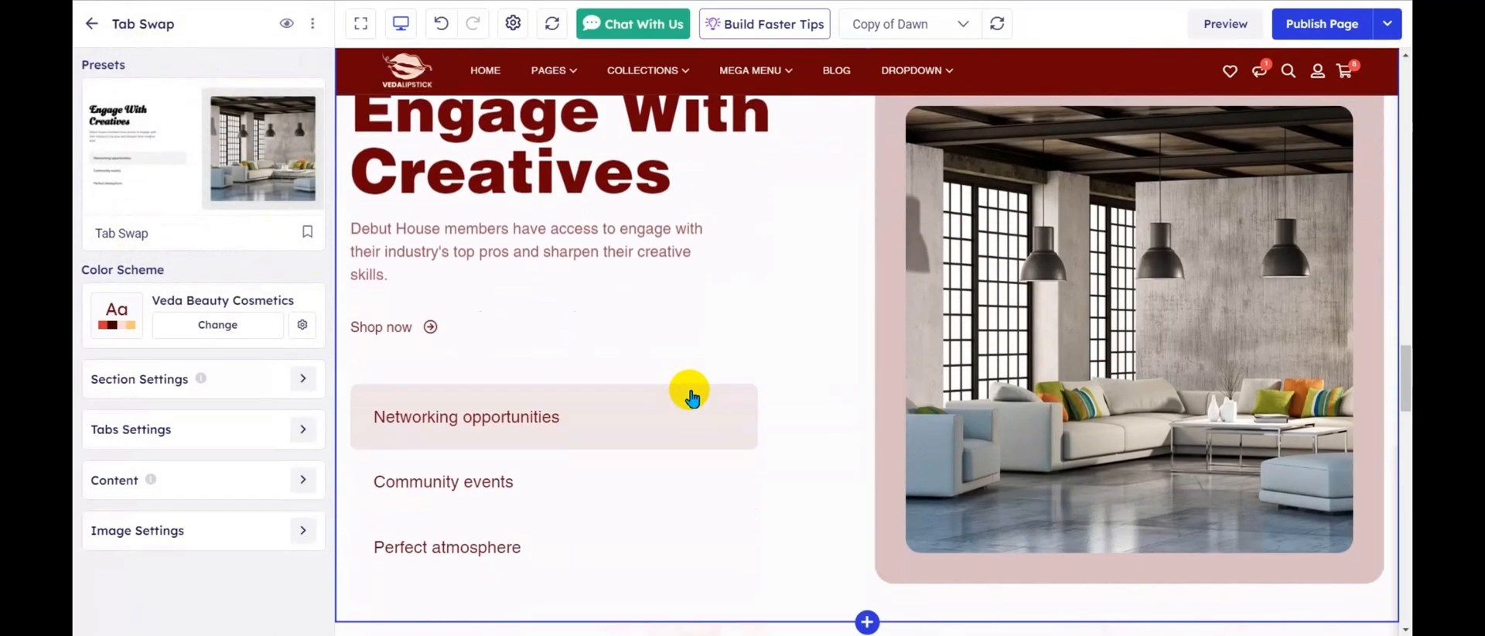
# - Add the Featured Collection 1 section from the Combo Discount category directly above Discount Game and check its product settings
pyautogui.scroll(-3, 868, 415)
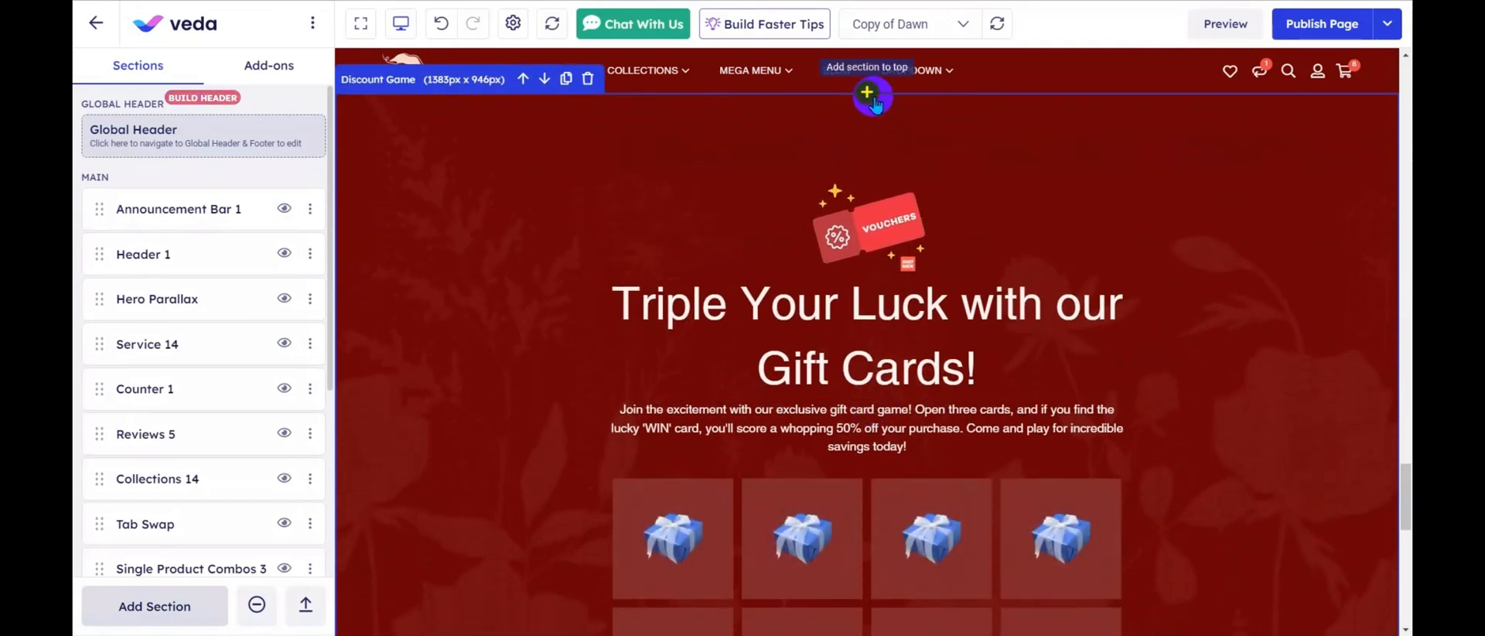
pyautogui.click(867, 94)
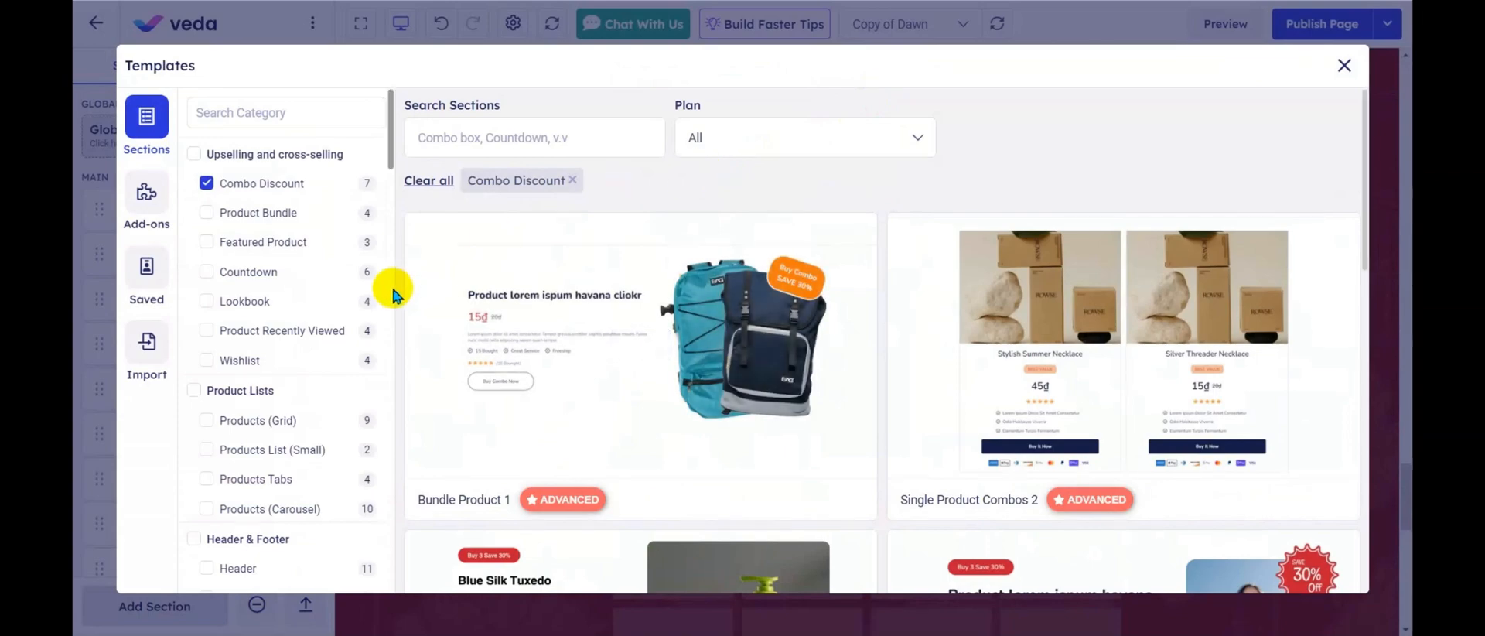
pyautogui.scroll(-6, 879, 374)
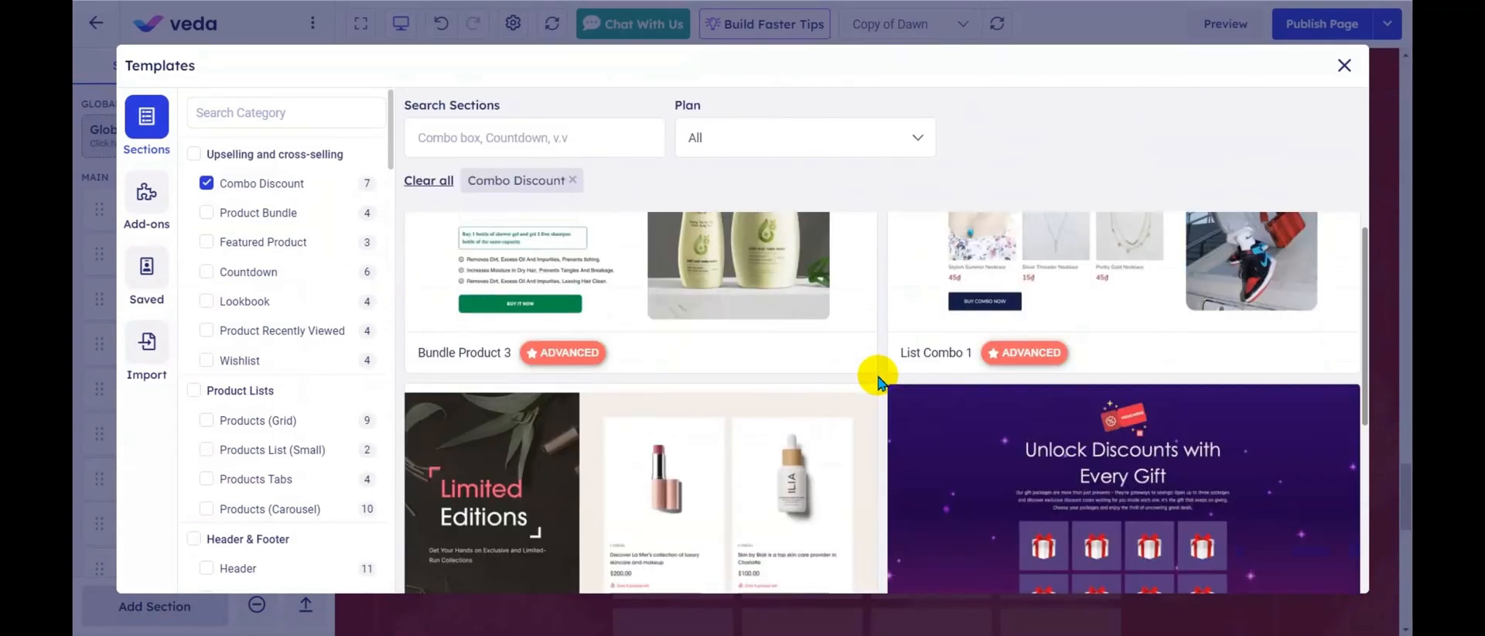
pyautogui.scroll(4, 1089, 347)
pyautogui.scroll(-7, 1092, 348)
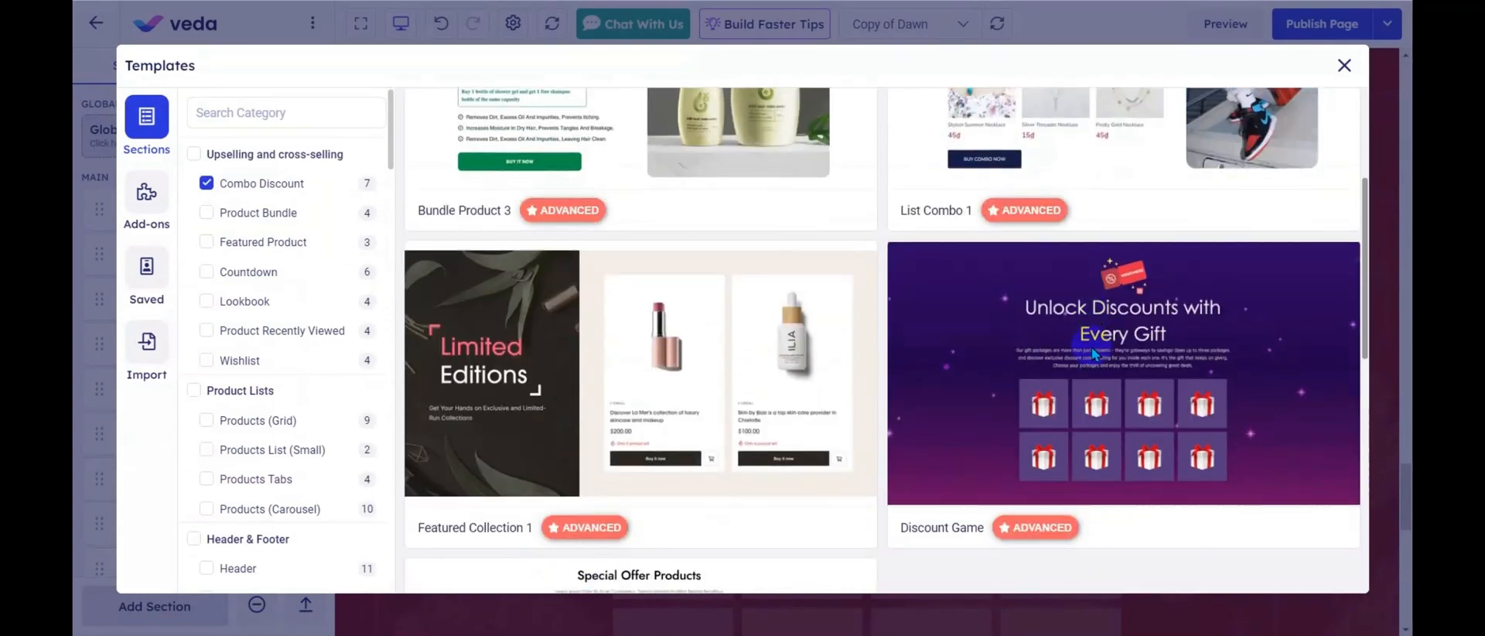
pyautogui.click(638, 262)
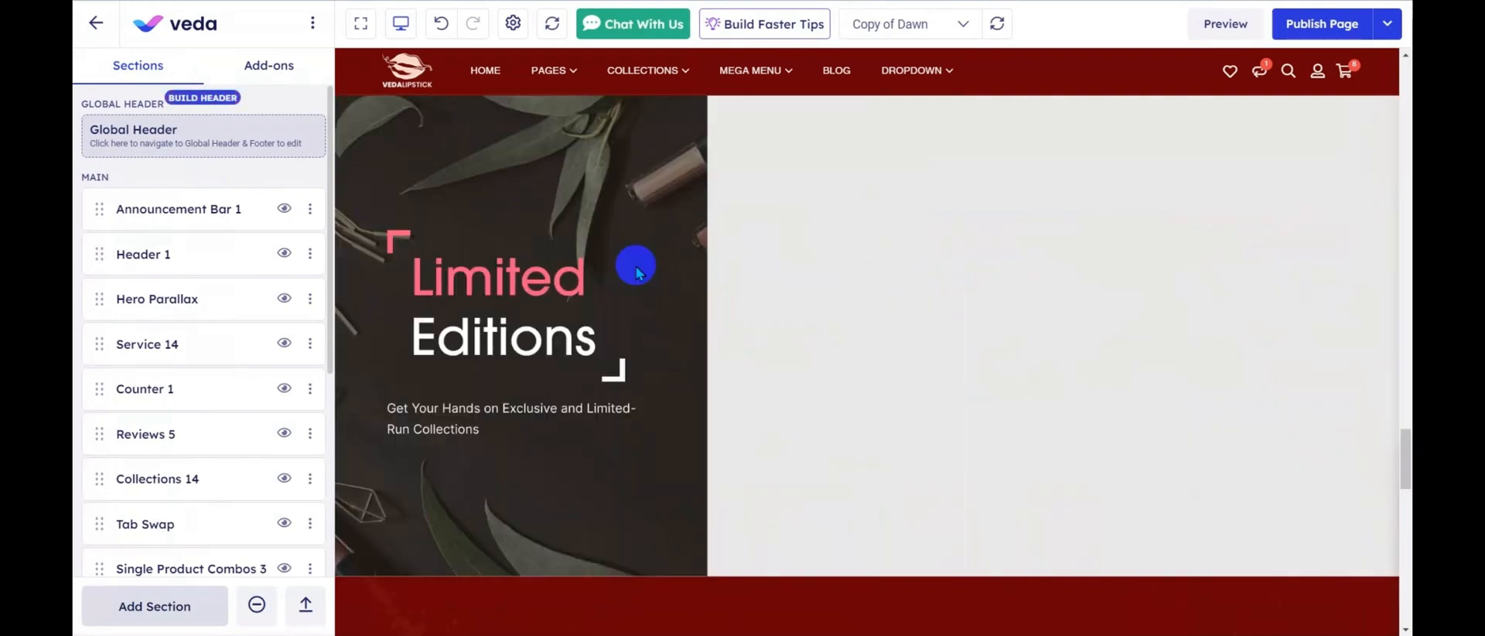
pyautogui.click(685, 124)
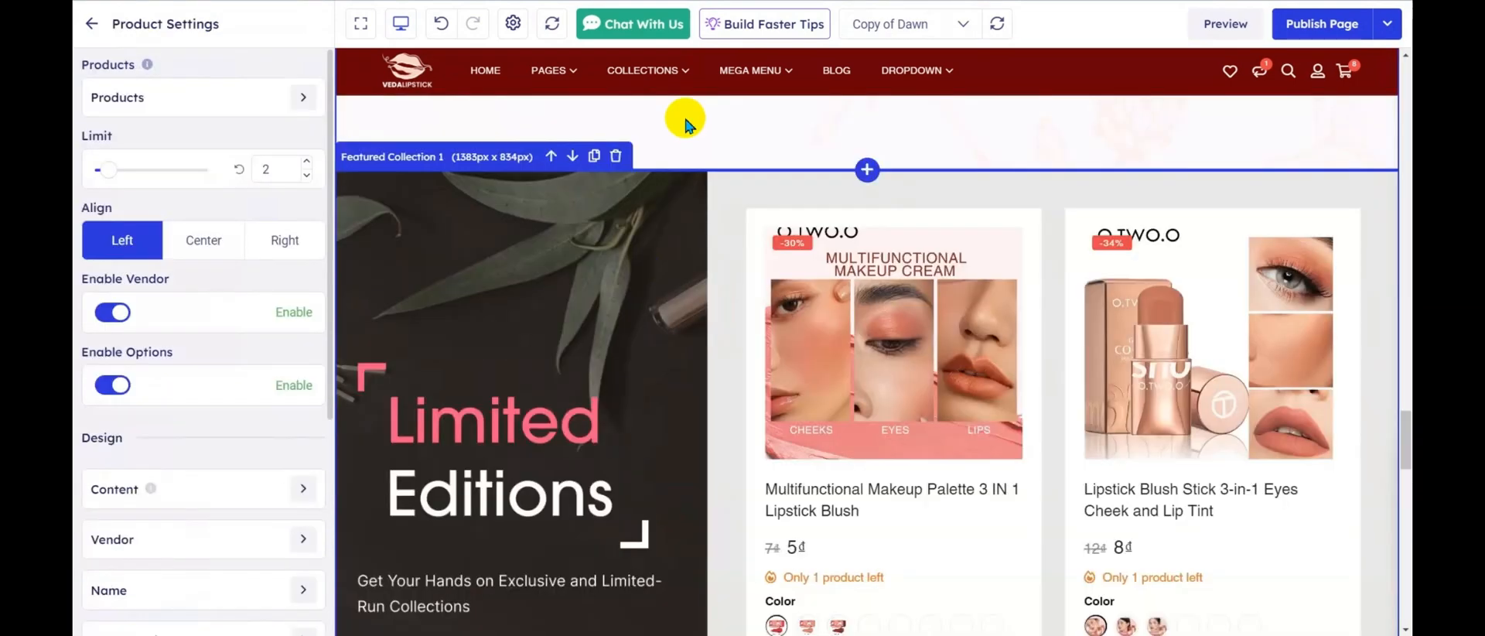
pyautogui.click(332, 189)
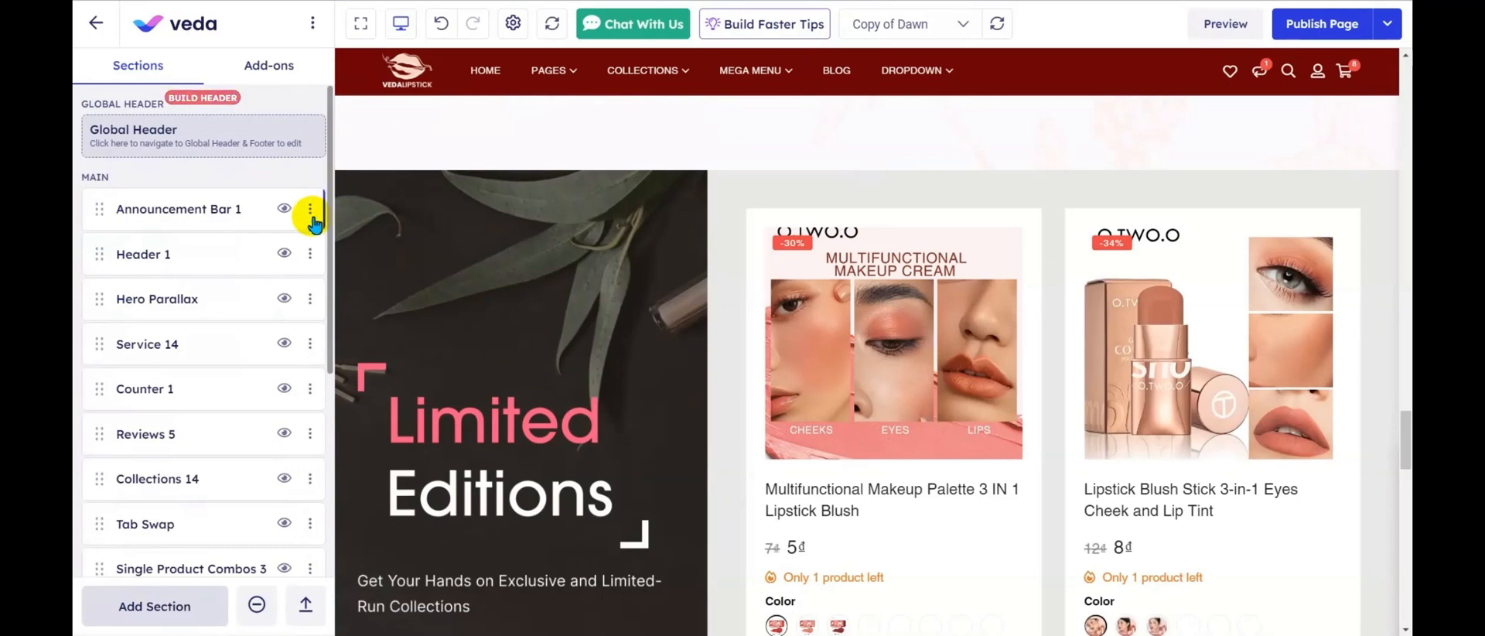
# - Move the Announcement Bar 1 and Header 1 sections from the main area to the global header
pyautogui.click(309, 208)
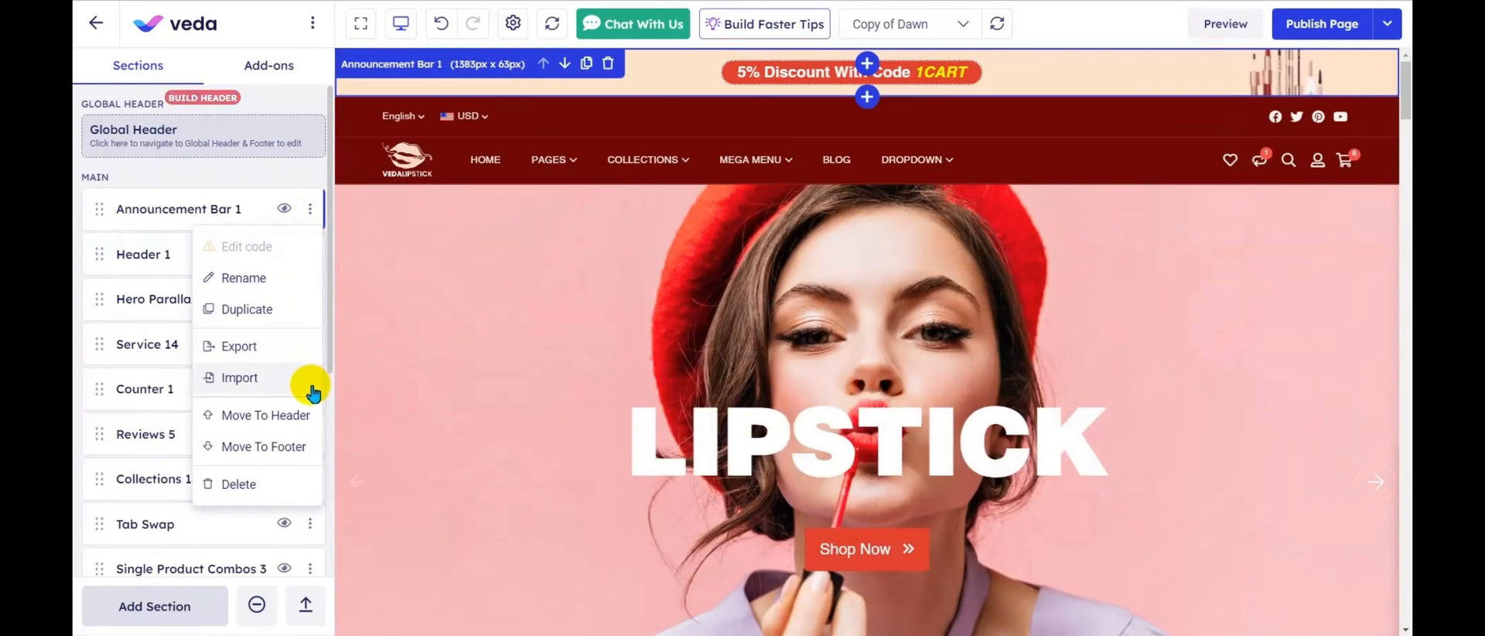
pyautogui.click(294, 414)
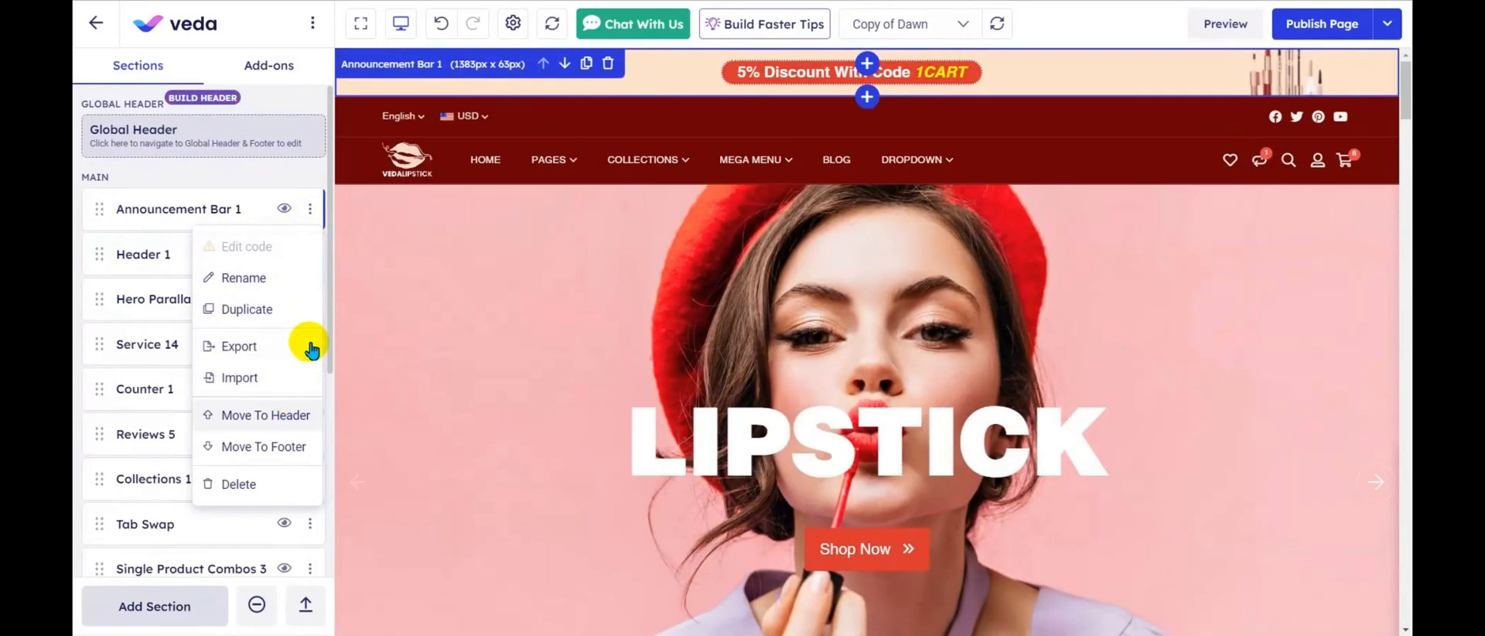
pyautogui.click(311, 209)
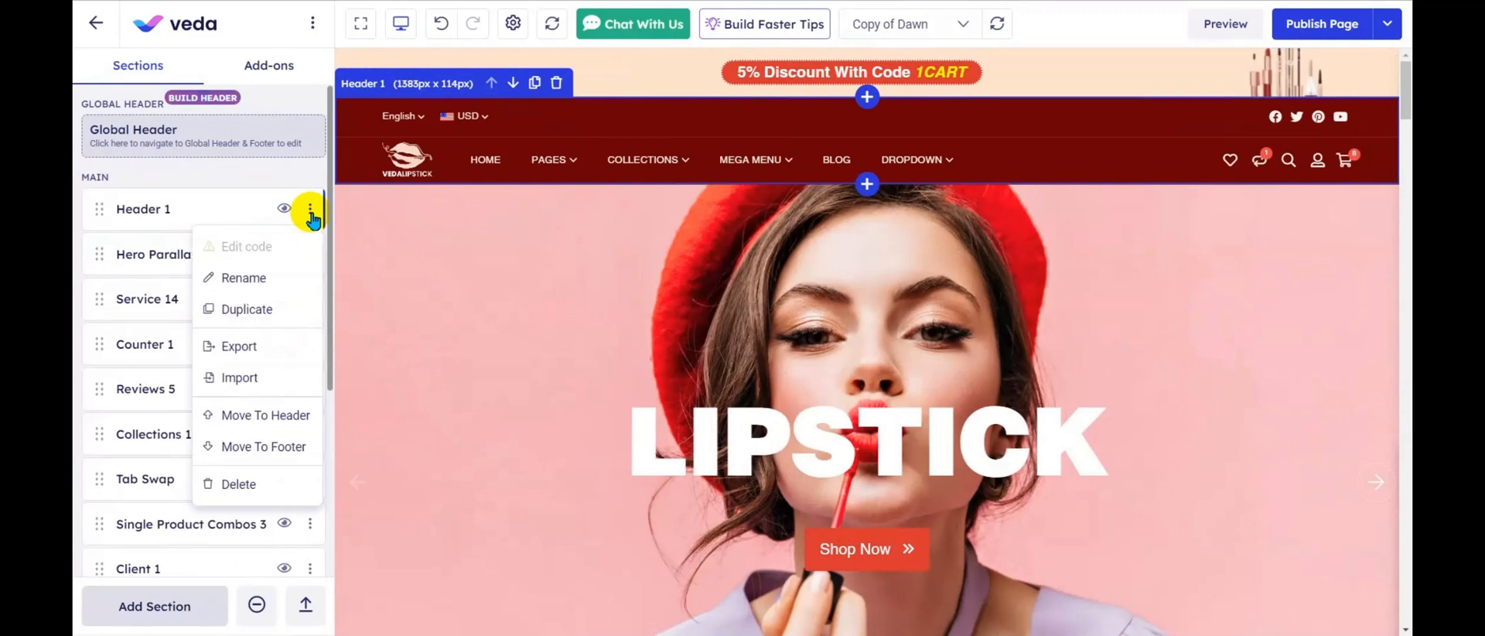
pyautogui.click(297, 418)
# - Move the Footer 1 section to the global footer and check the options for navigating to the Global Footer, staying on the page
pyautogui.scroll(-4, 321, 455)
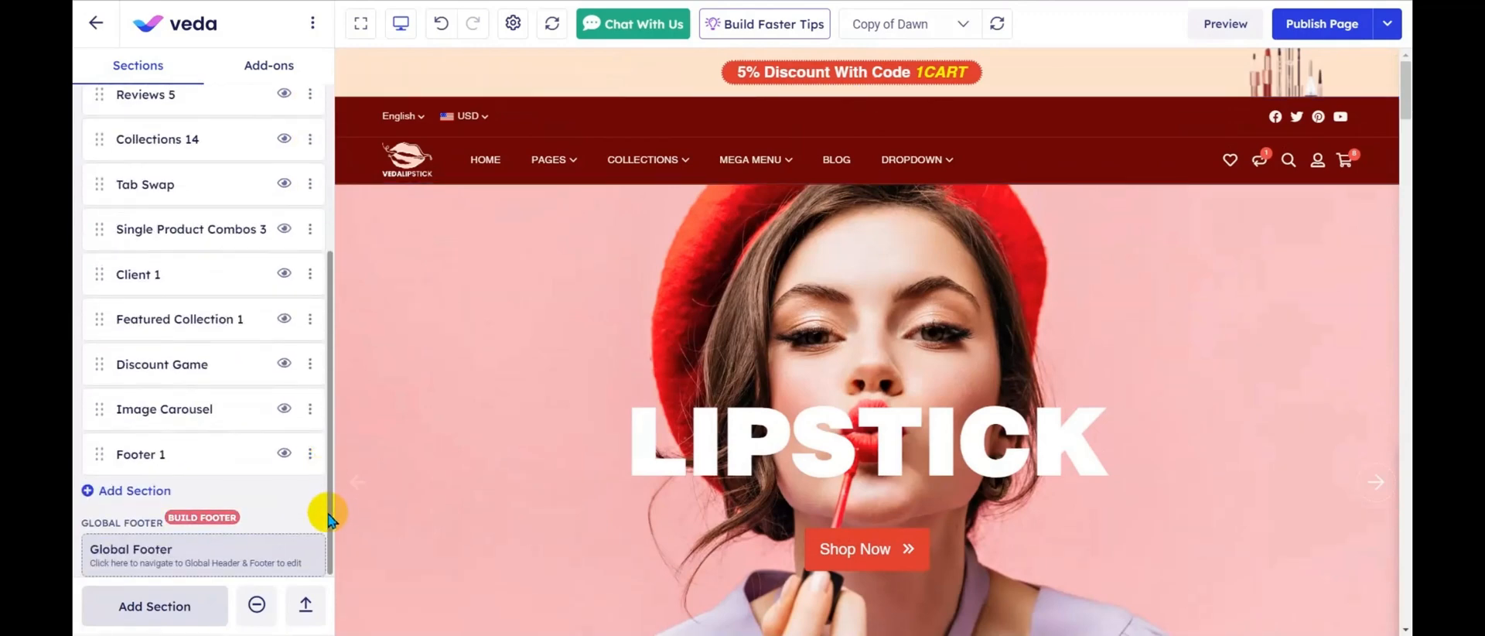
pyautogui.click(310, 454)
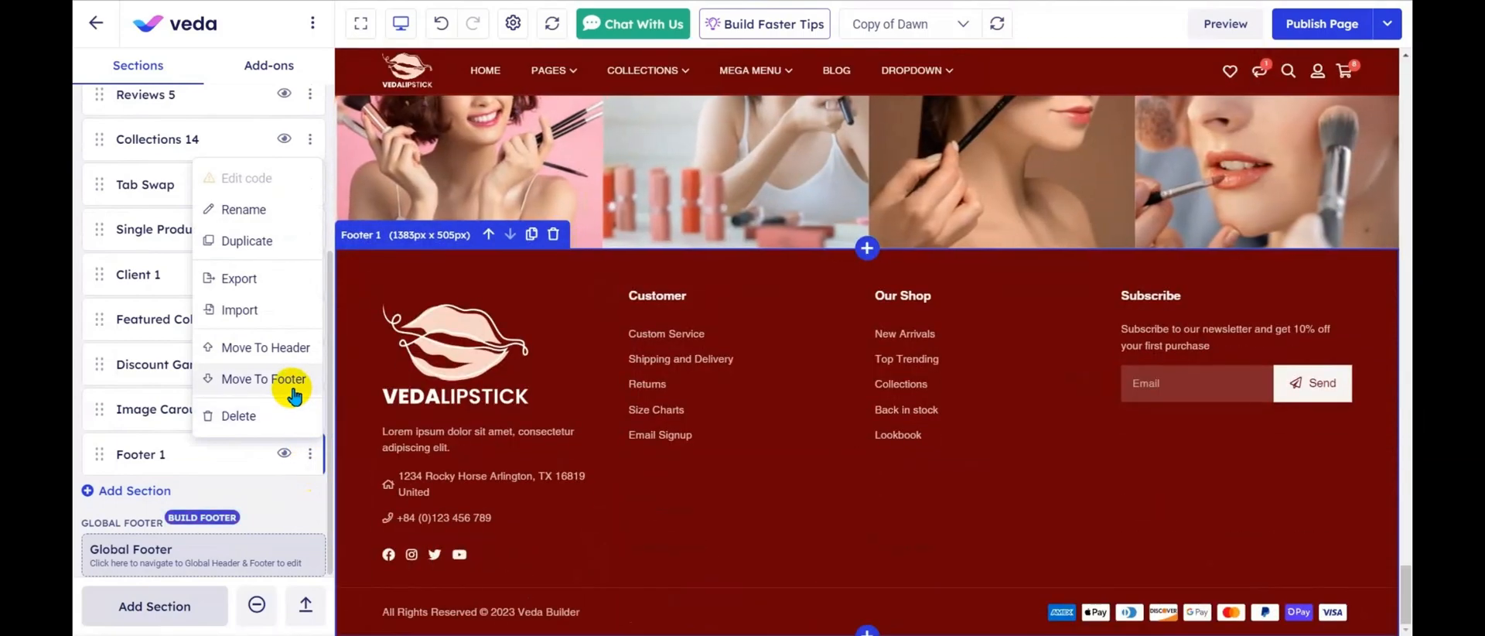
pyautogui.click(292, 381)
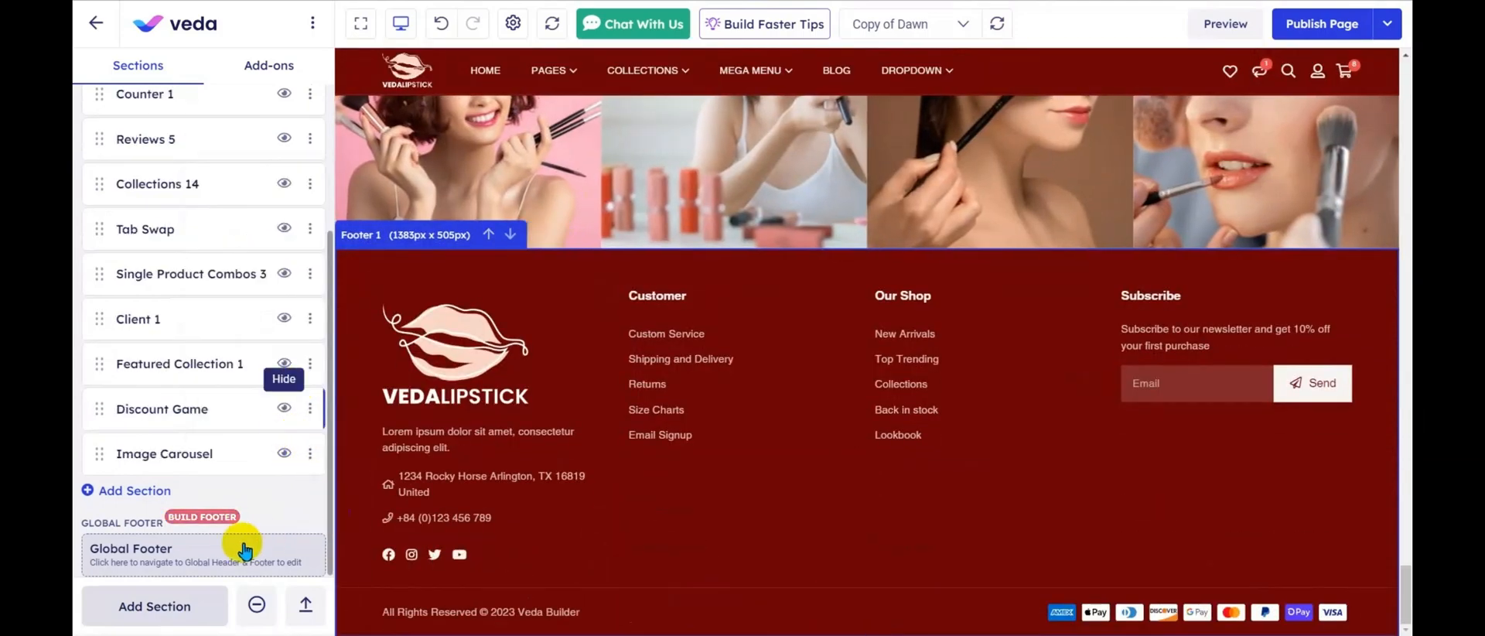
pyautogui.click(207, 559)
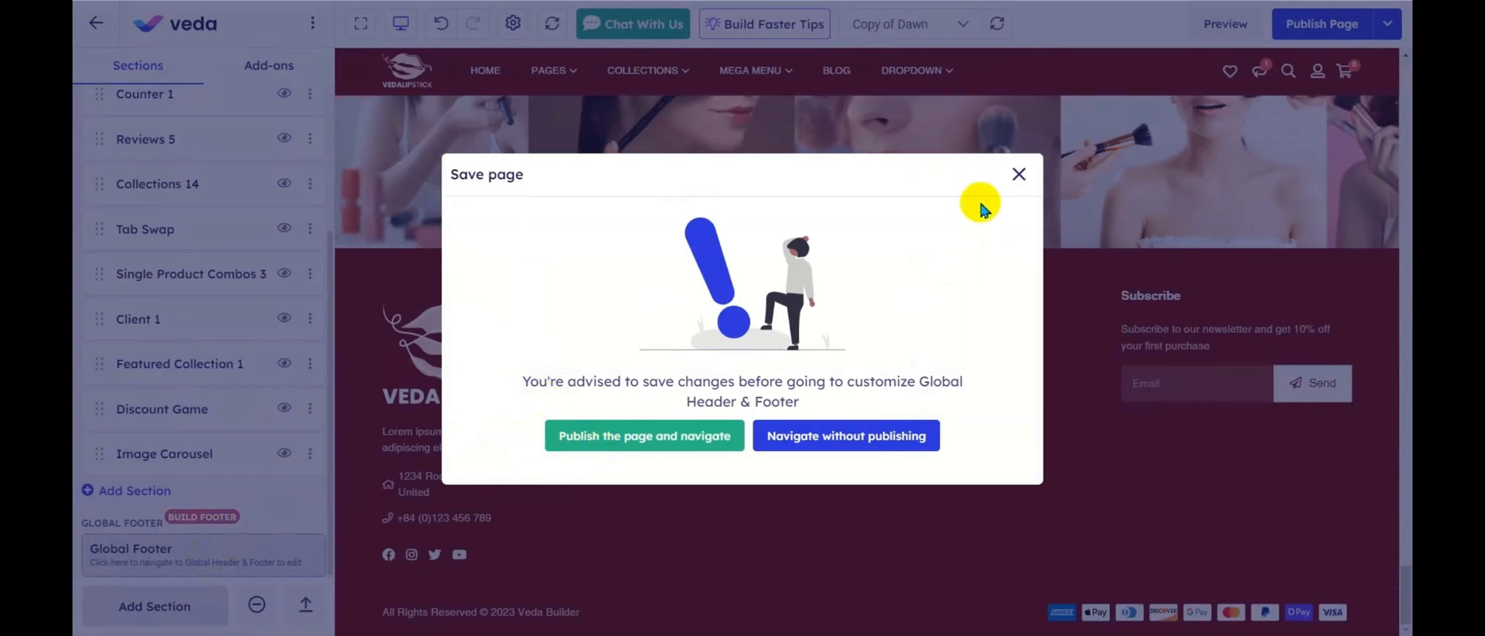
pyautogui.click(1019, 175)
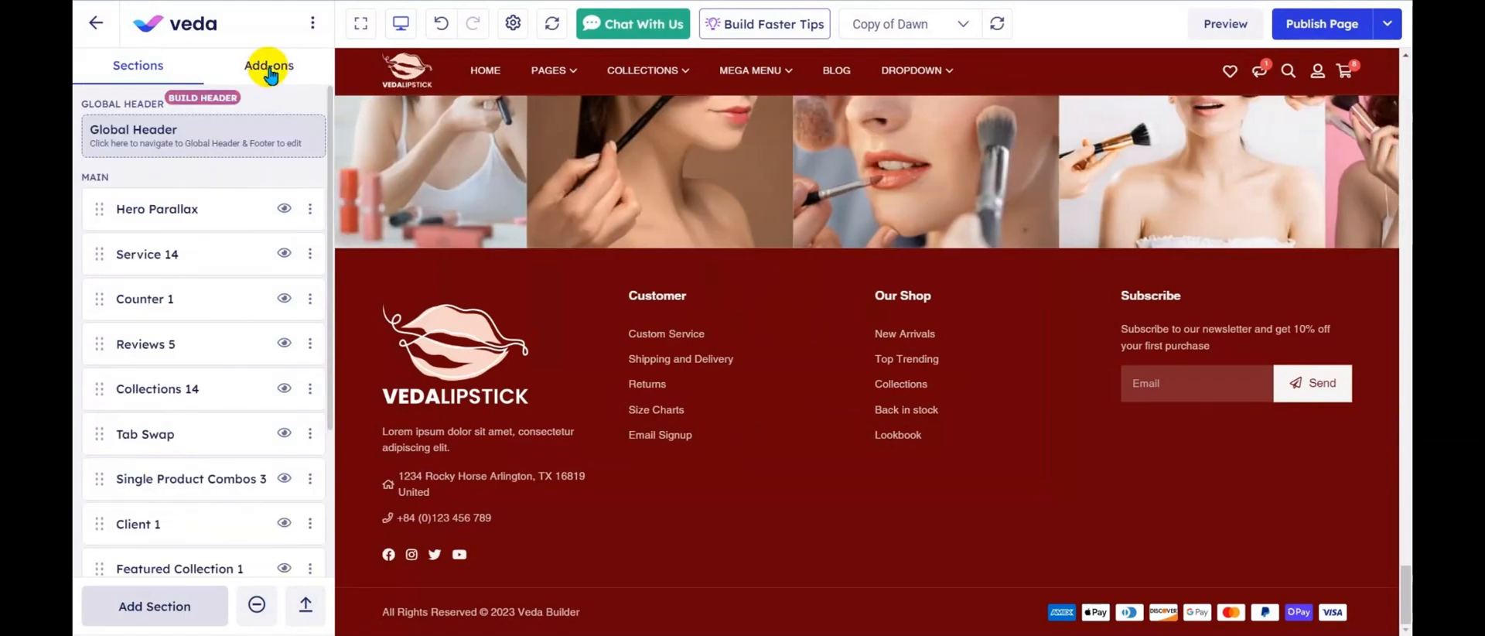
# - Update all of the page's installed add-ons at once
pyautogui.click(269, 66)
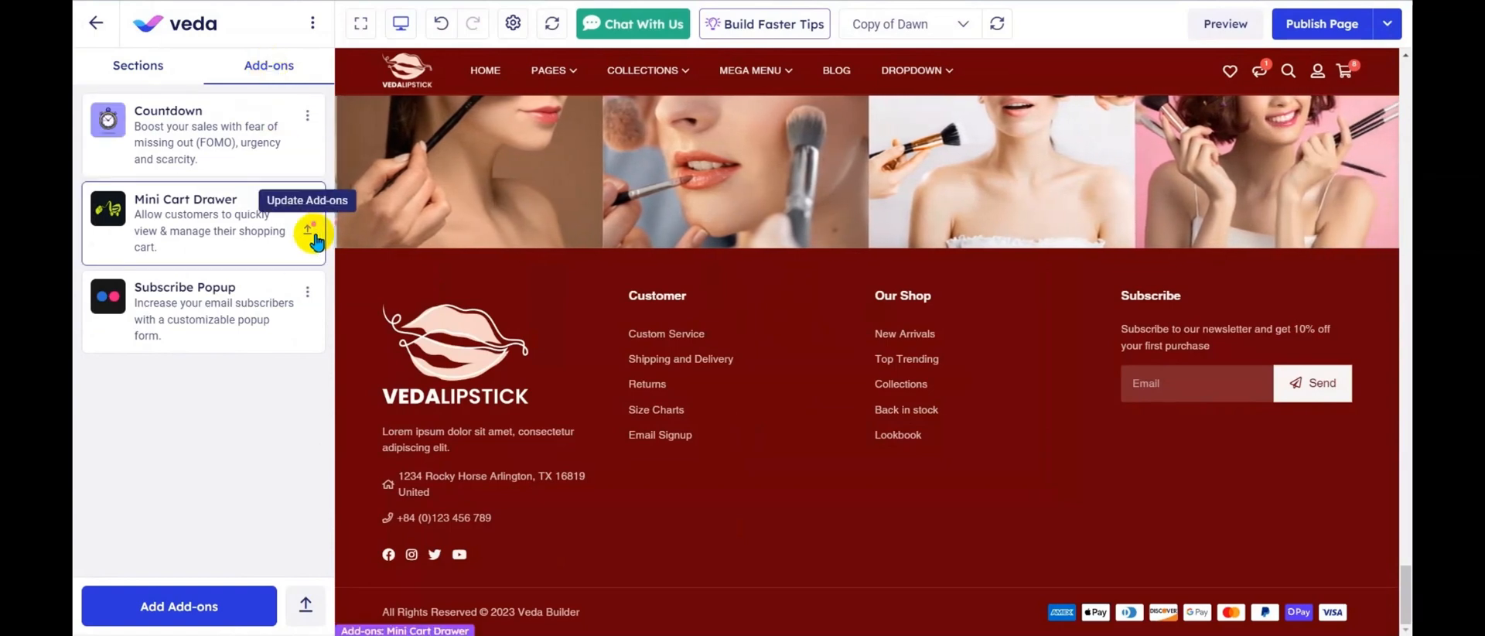
pyautogui.click(314, 611)
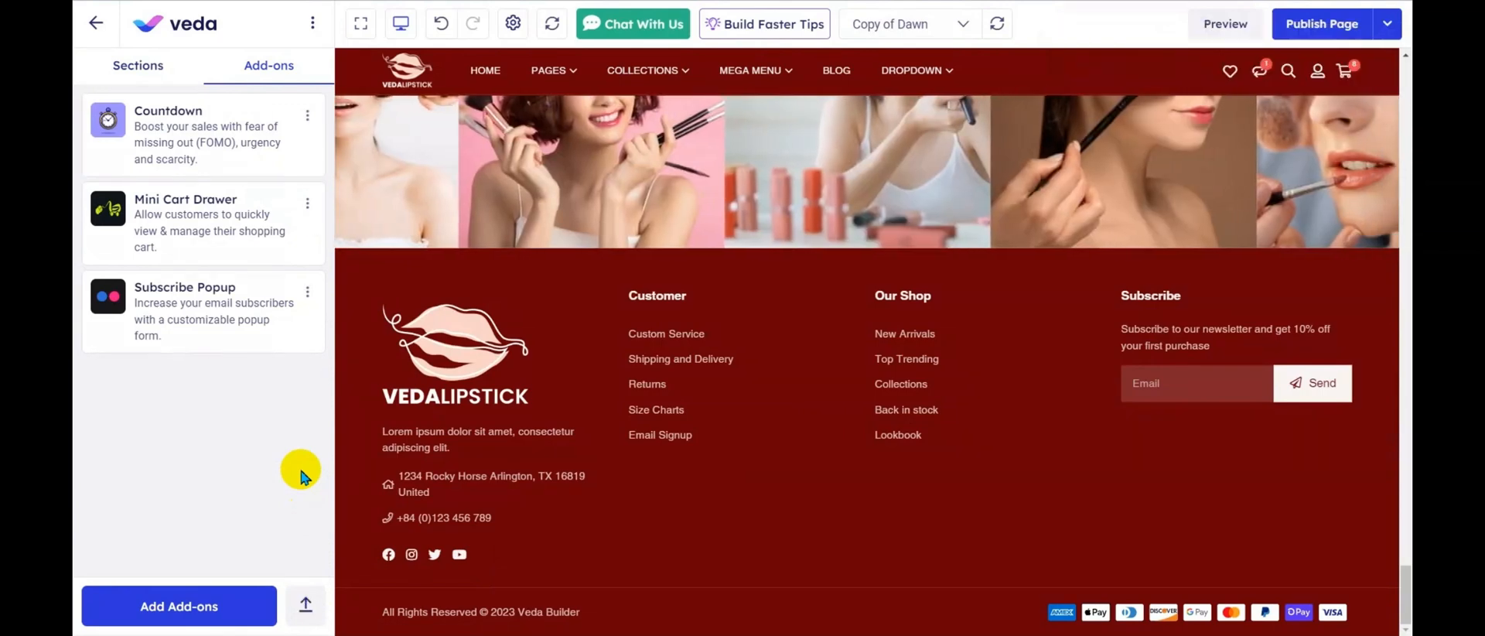
# - Enable testing for the Mini Cart Drawer add-on, view its Free Shipping settings, and return to the add-ons list
pyautogui.click(244, 227)
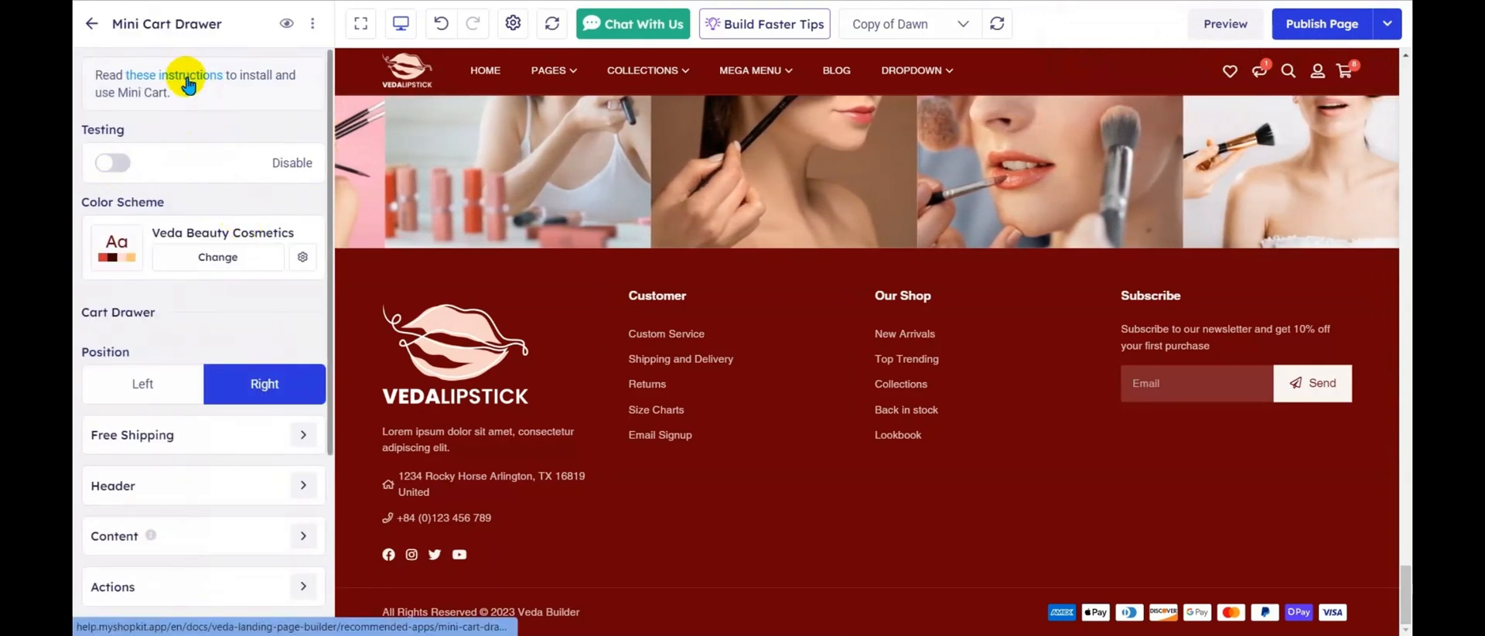
pyautogui.click(117, 163)
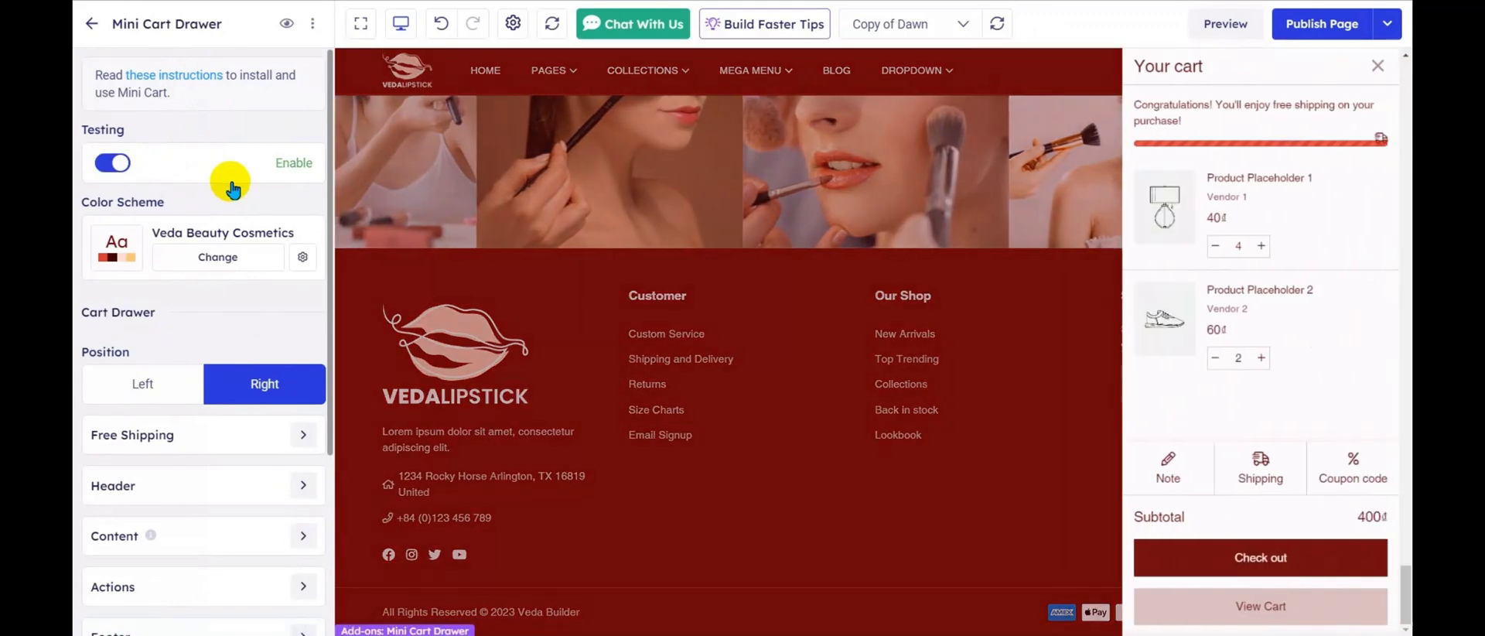
pyautogui.click(1264, 133)
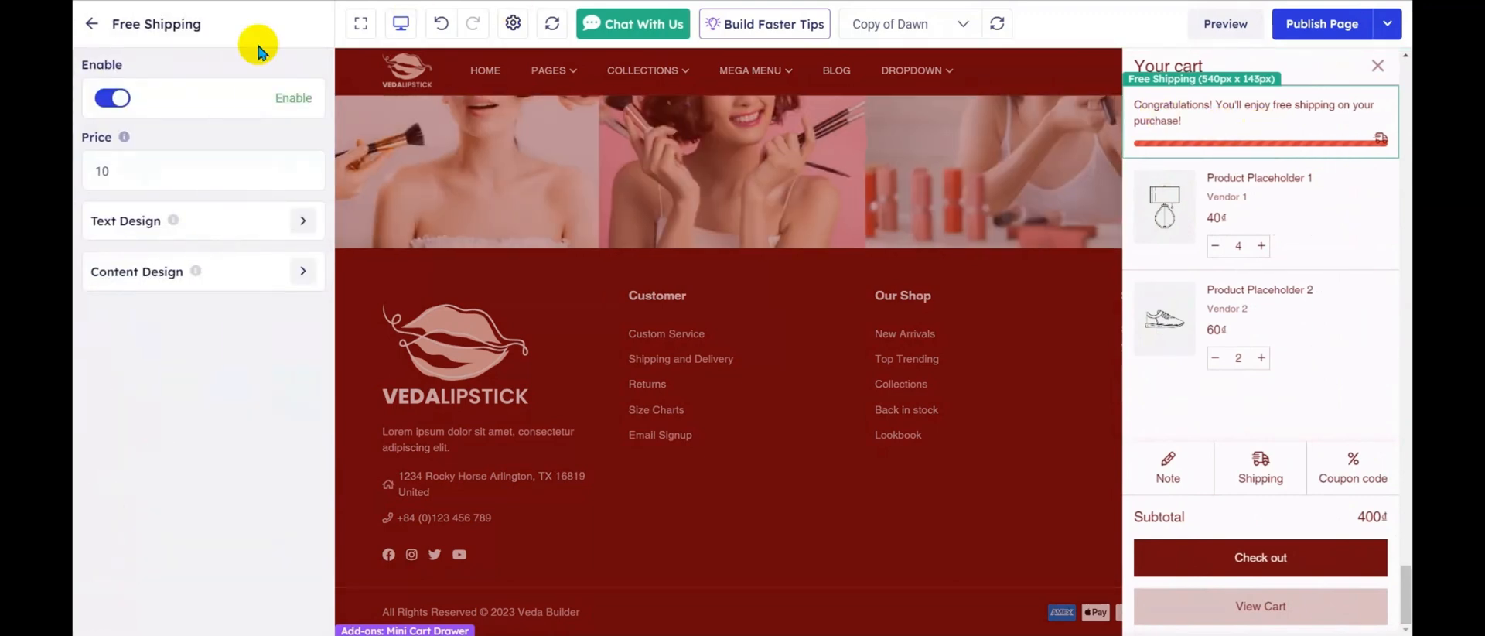
pyautogui.click(93, 24)
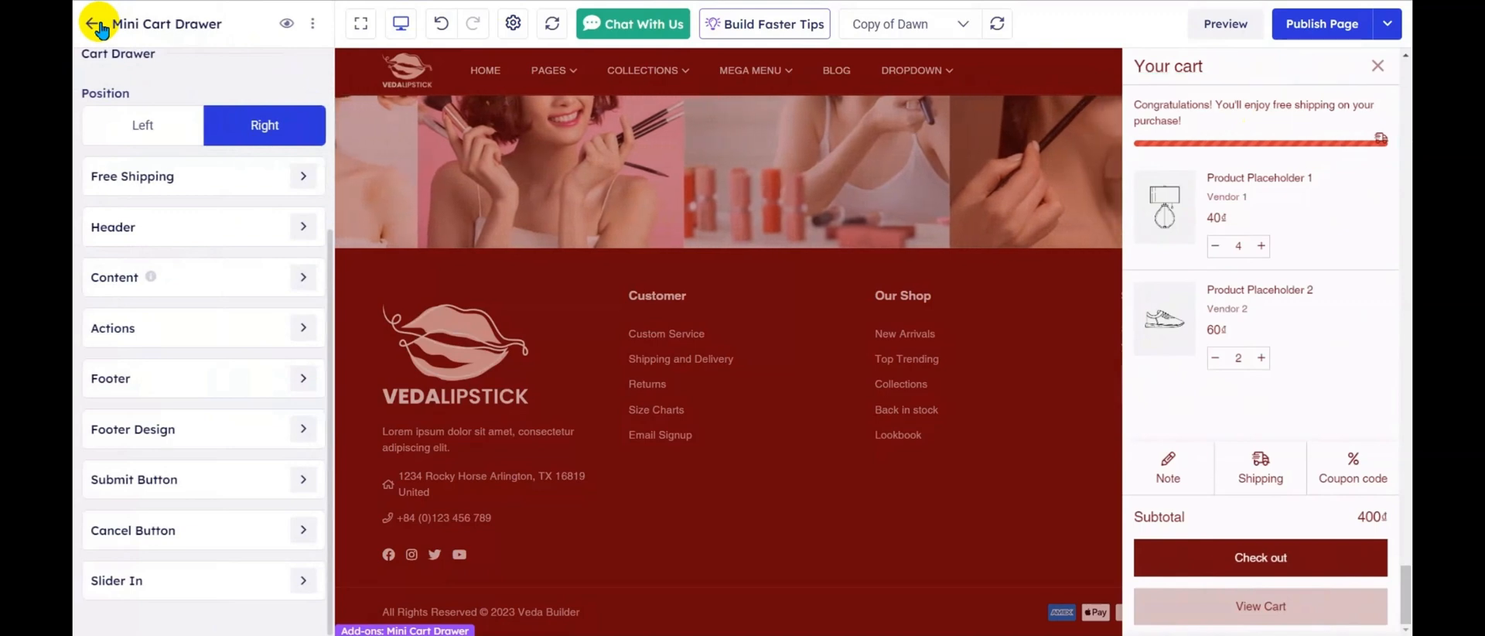
pyautogui.click(96, 25)
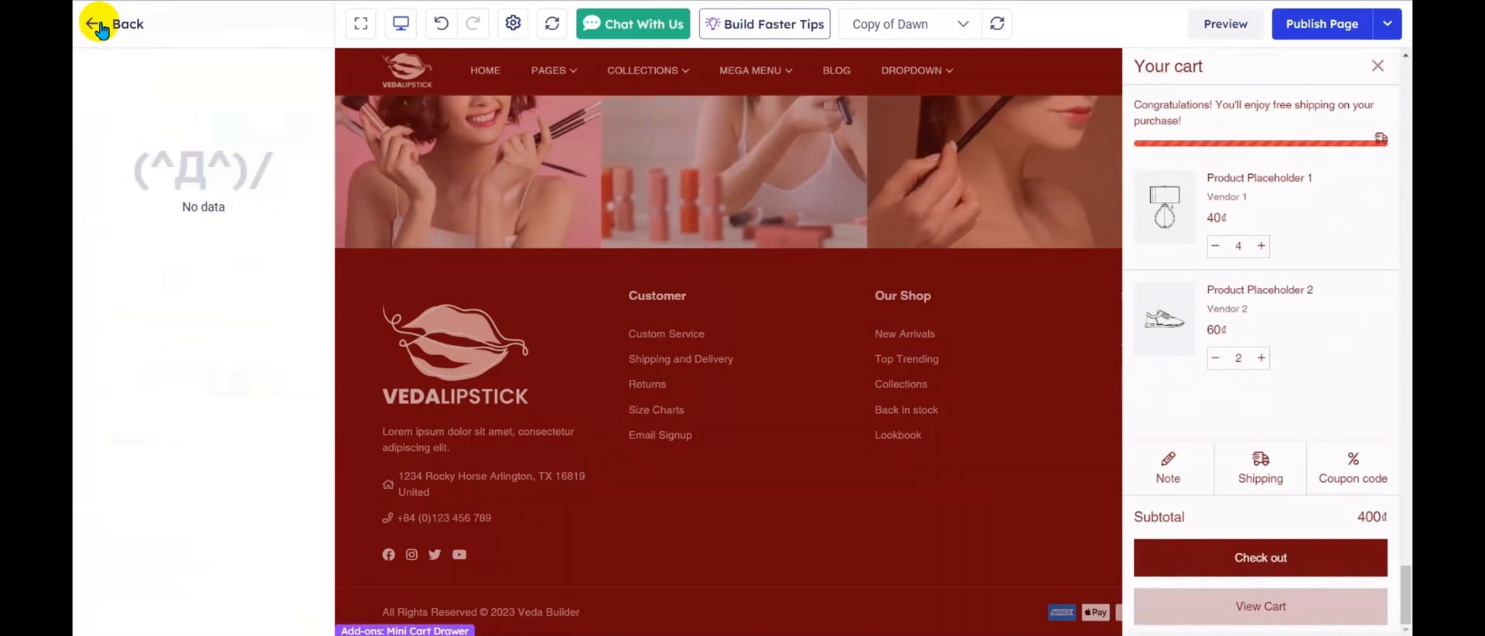
# - Uninstall the Countdown add-on from this page only
pyautogui.click(309, 117)
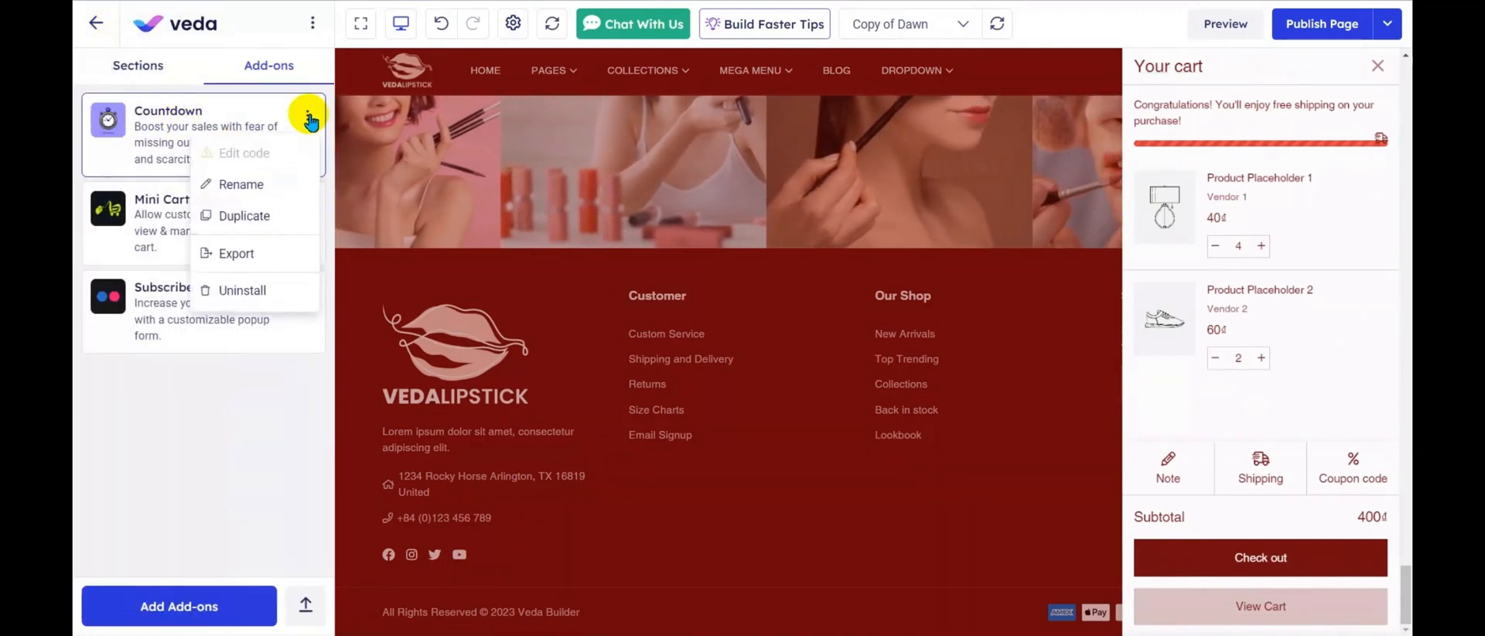
pyautogui.click(258, 294)
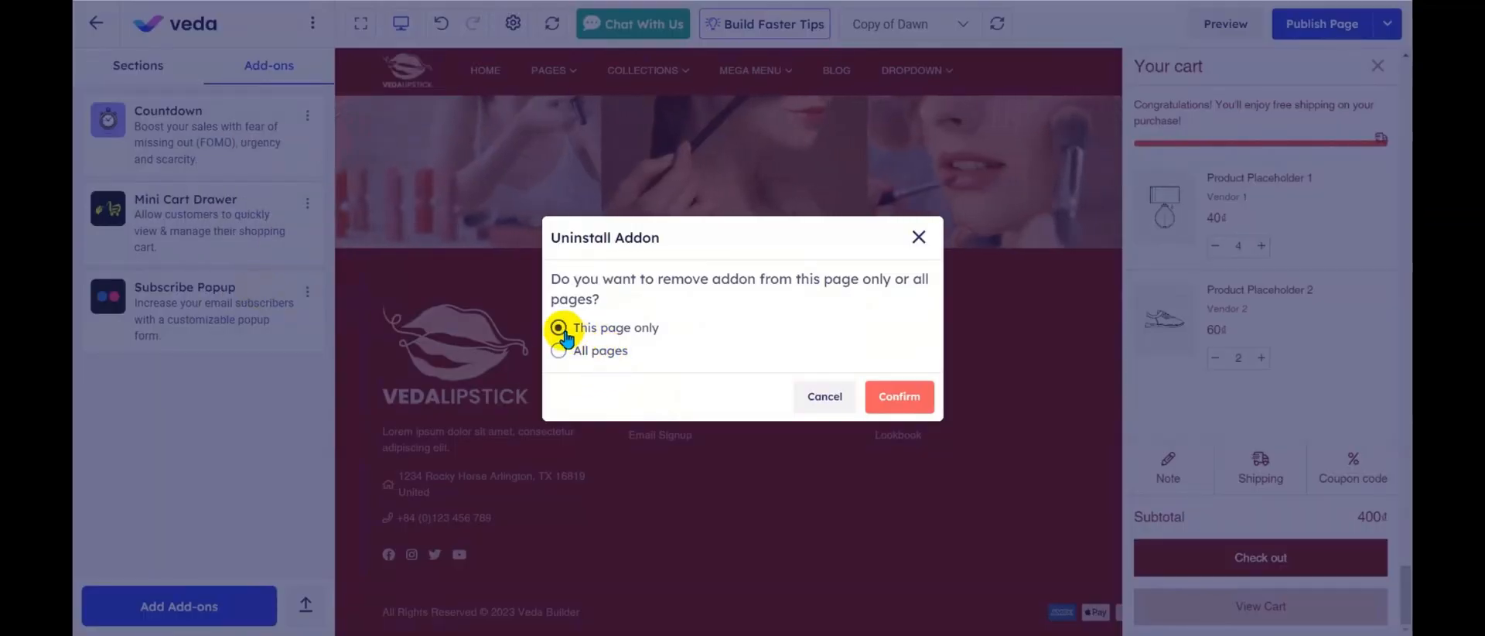
pyautogui.click(913, 401)
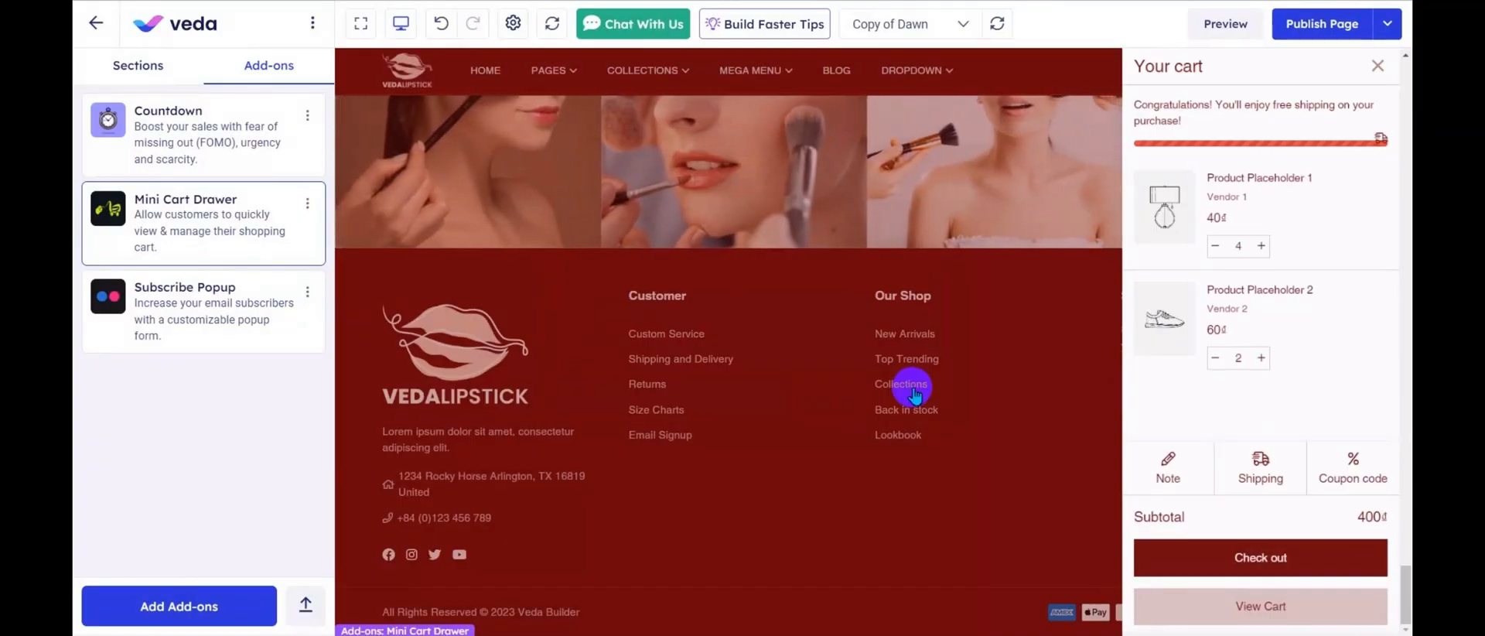
# - Disable testing for the Mini Cart Drawer add-on and return to the add-ons list
pyautogui.click(217, 235)
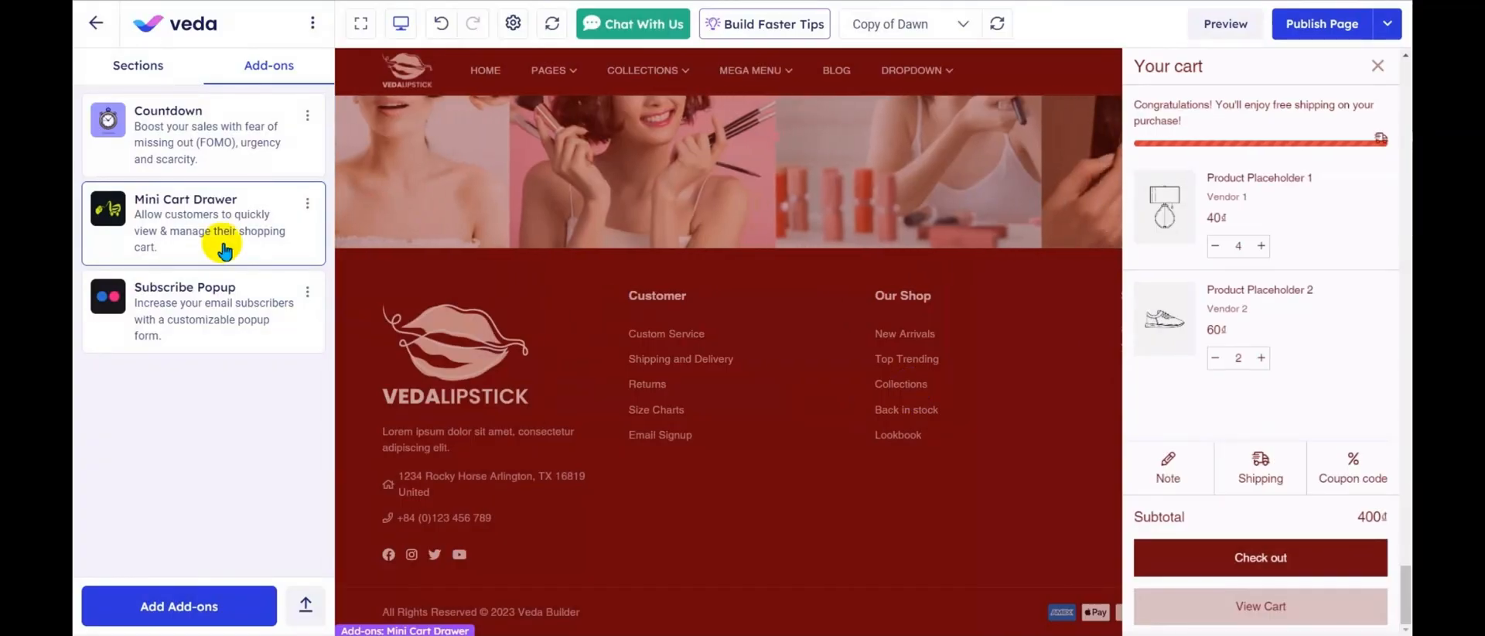
pyautogui.click(116, 164)
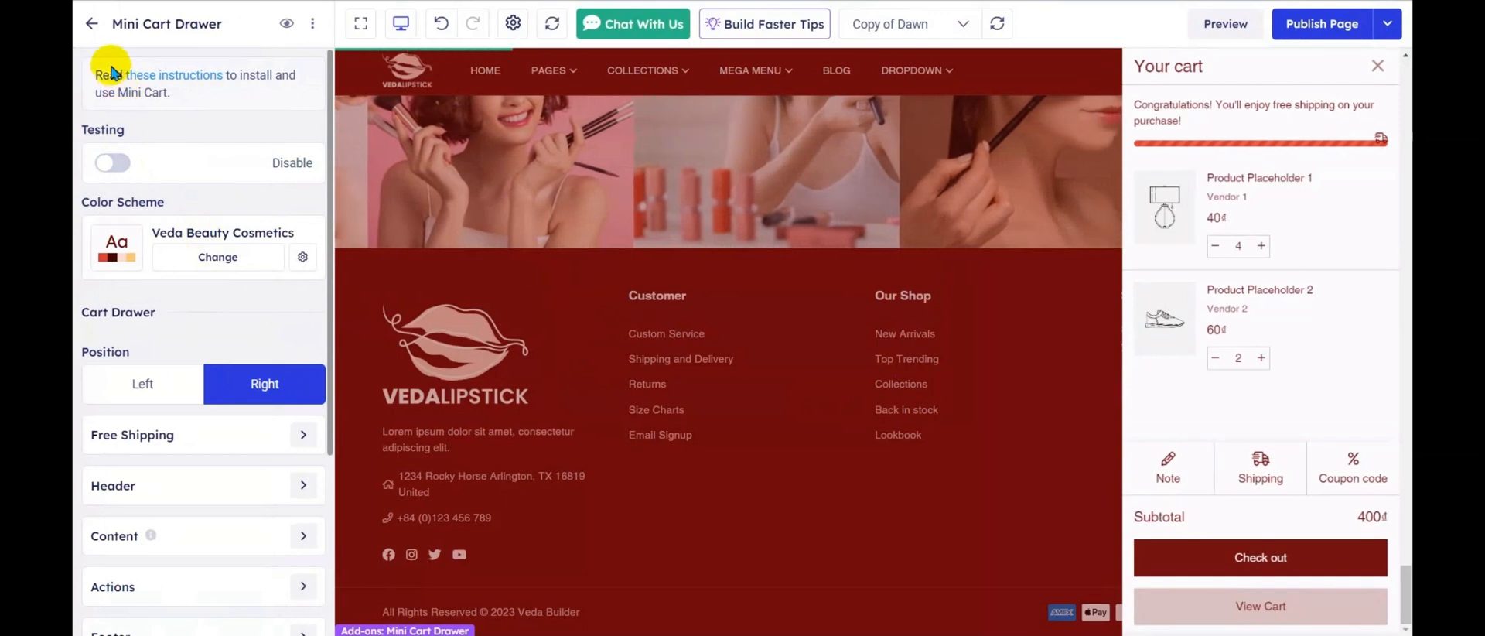
pyautogui.click(92, 25)
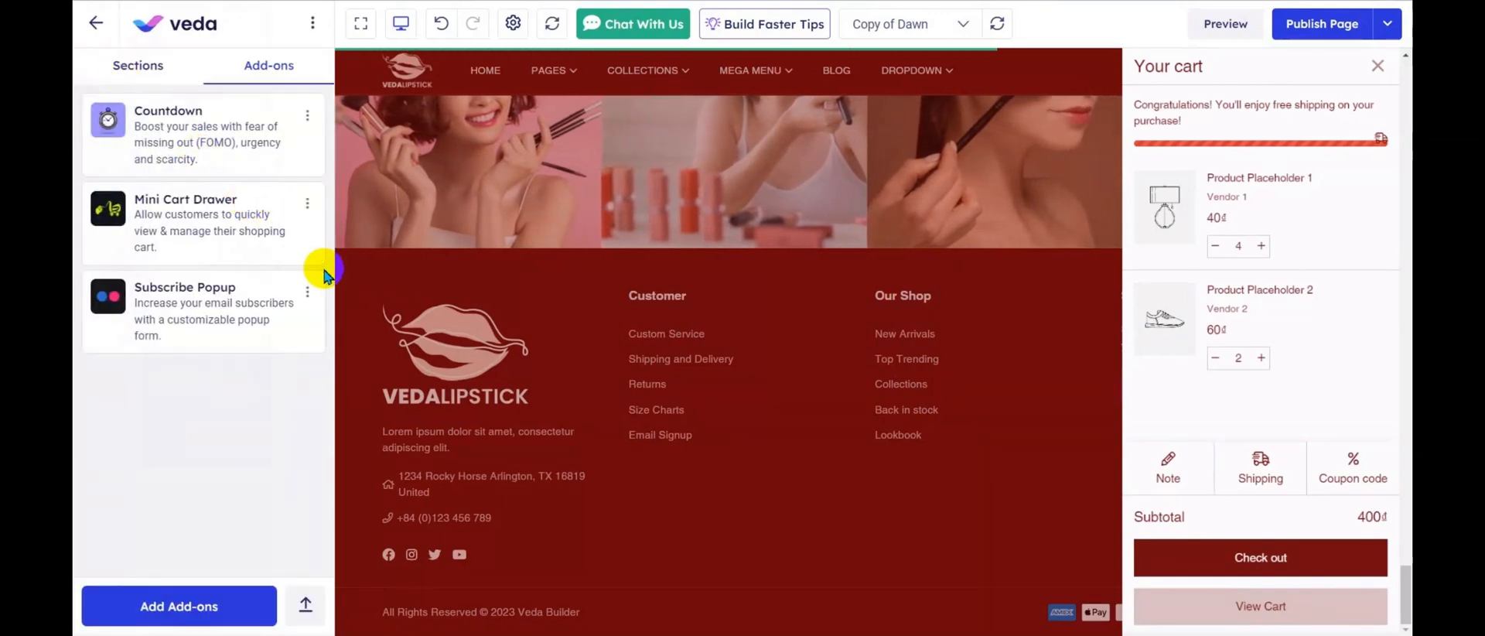
# - Browse the built-in add-on templates and add Fake Review: Slider Layout to the page
pyautogui.click(194, 607)
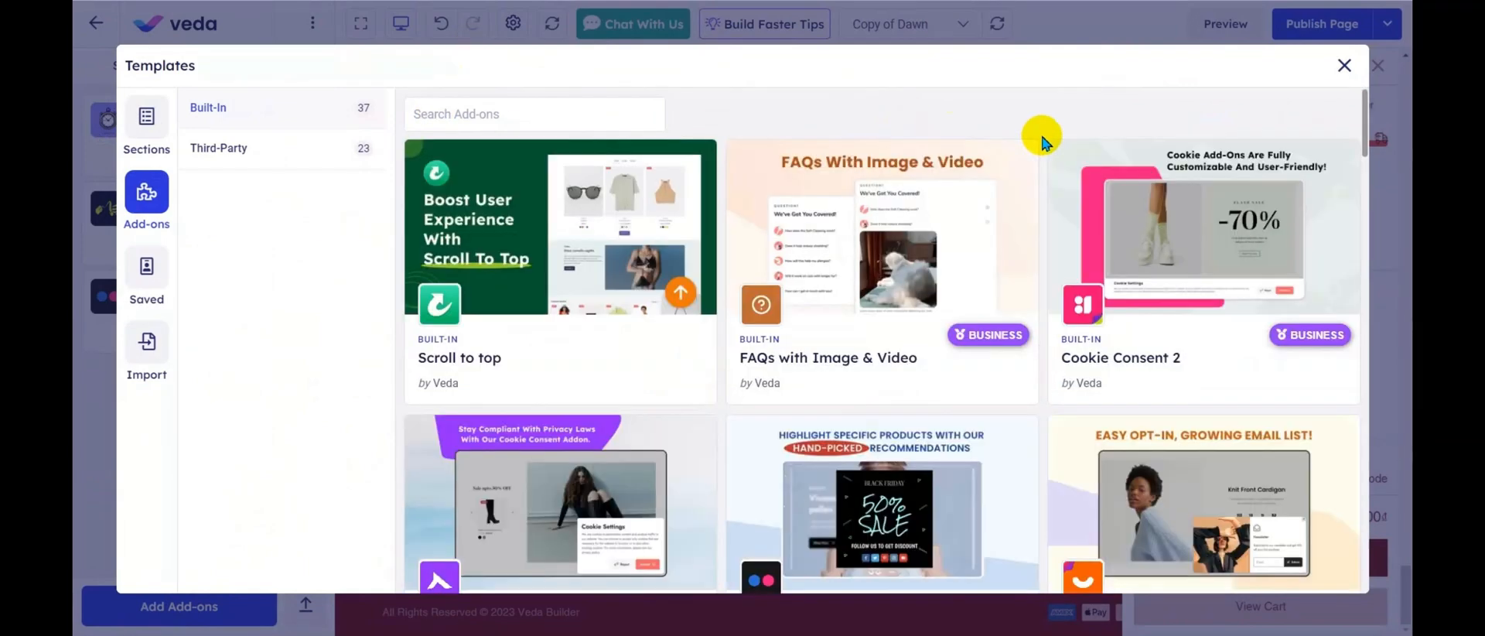
pyautogui.scroll(-5, 1041, 155)
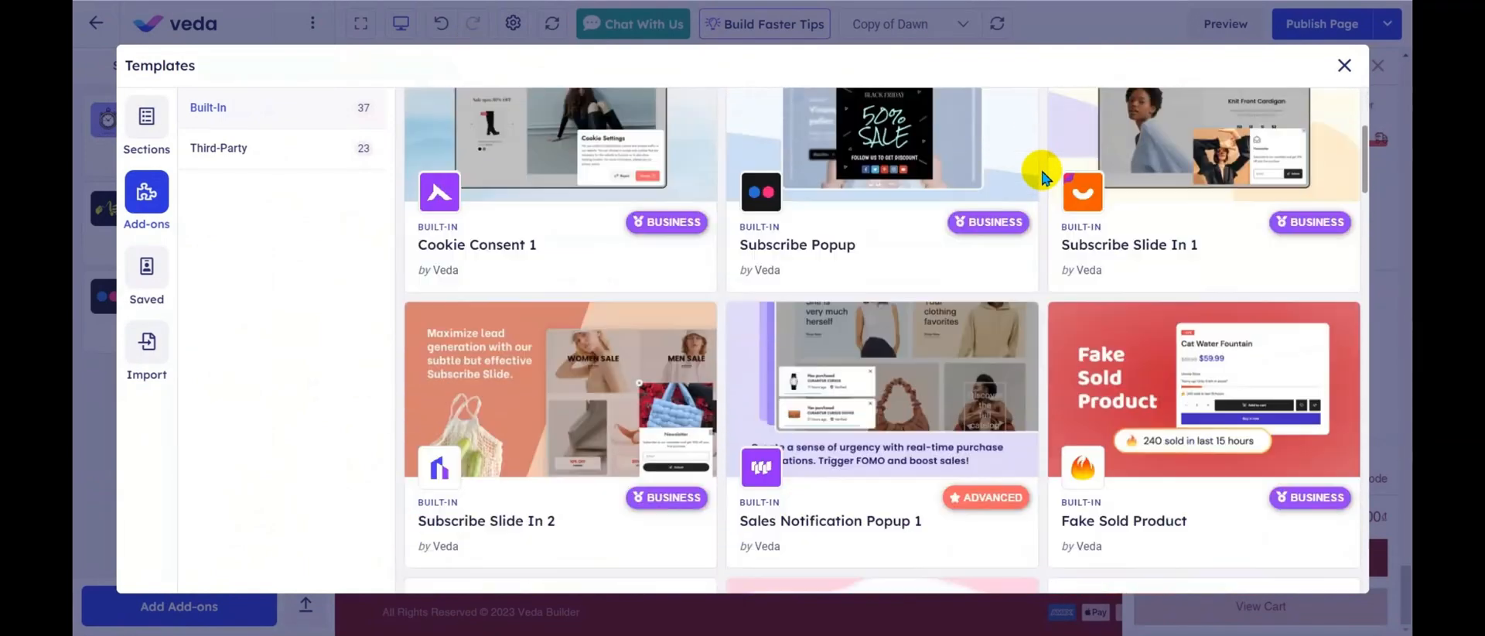
pyautogui.scroll(-8, 1040, 176)
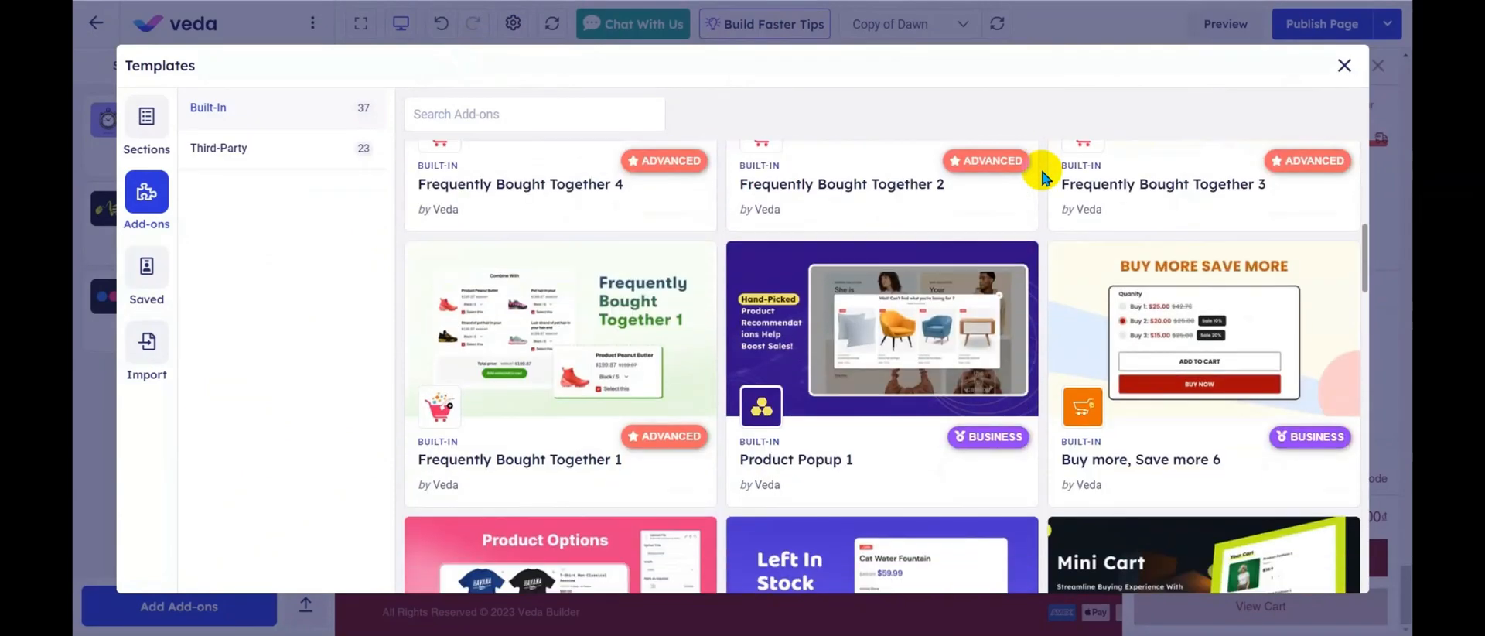
pyautogui.scroll(-10, 1041, 176)
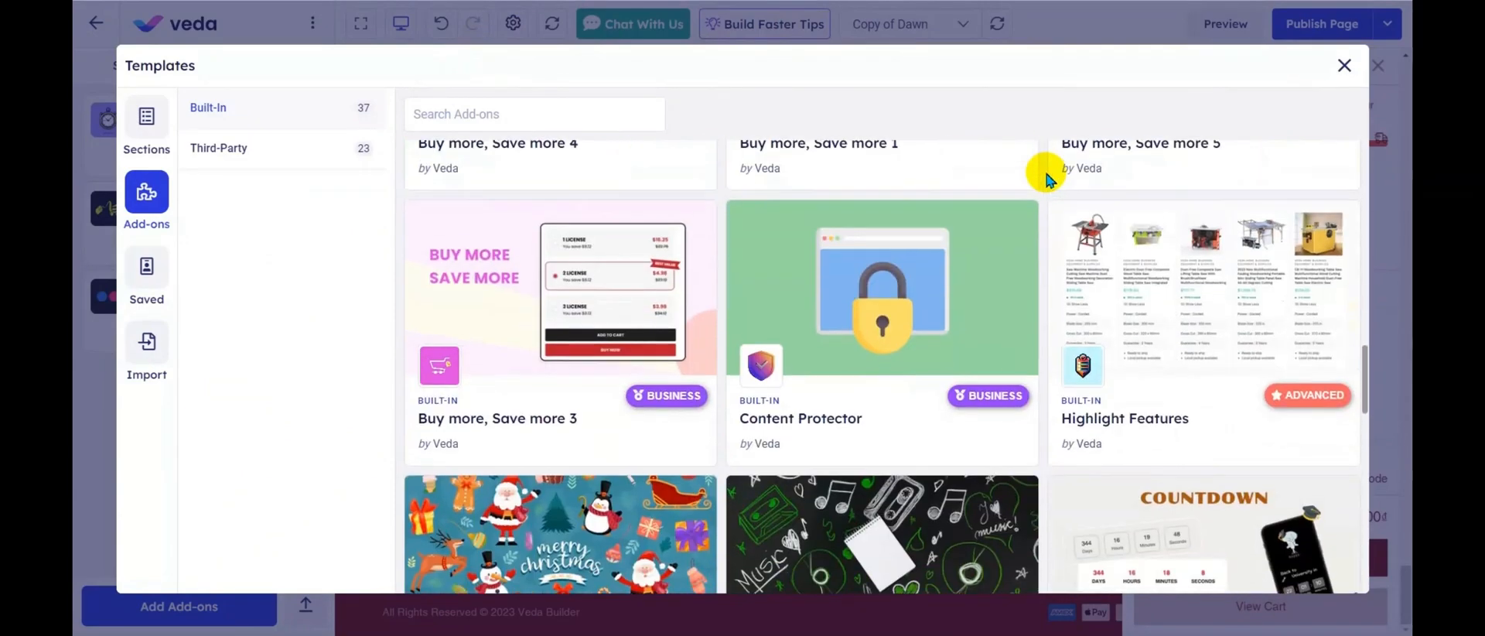
pyautogui.scroll(-4, 1046, 178)
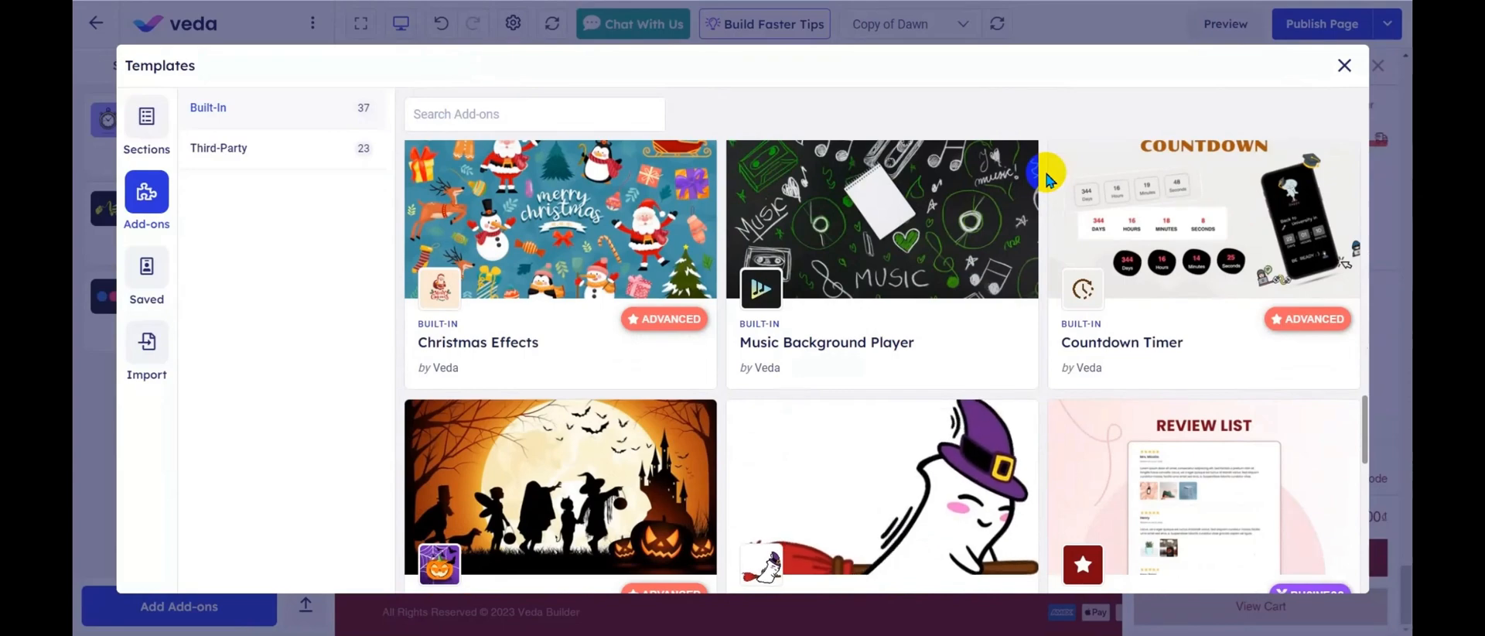
pyautogui.scroll(-5, 1045, 178)
pyautogui.scroll(-5, 1045, 178)
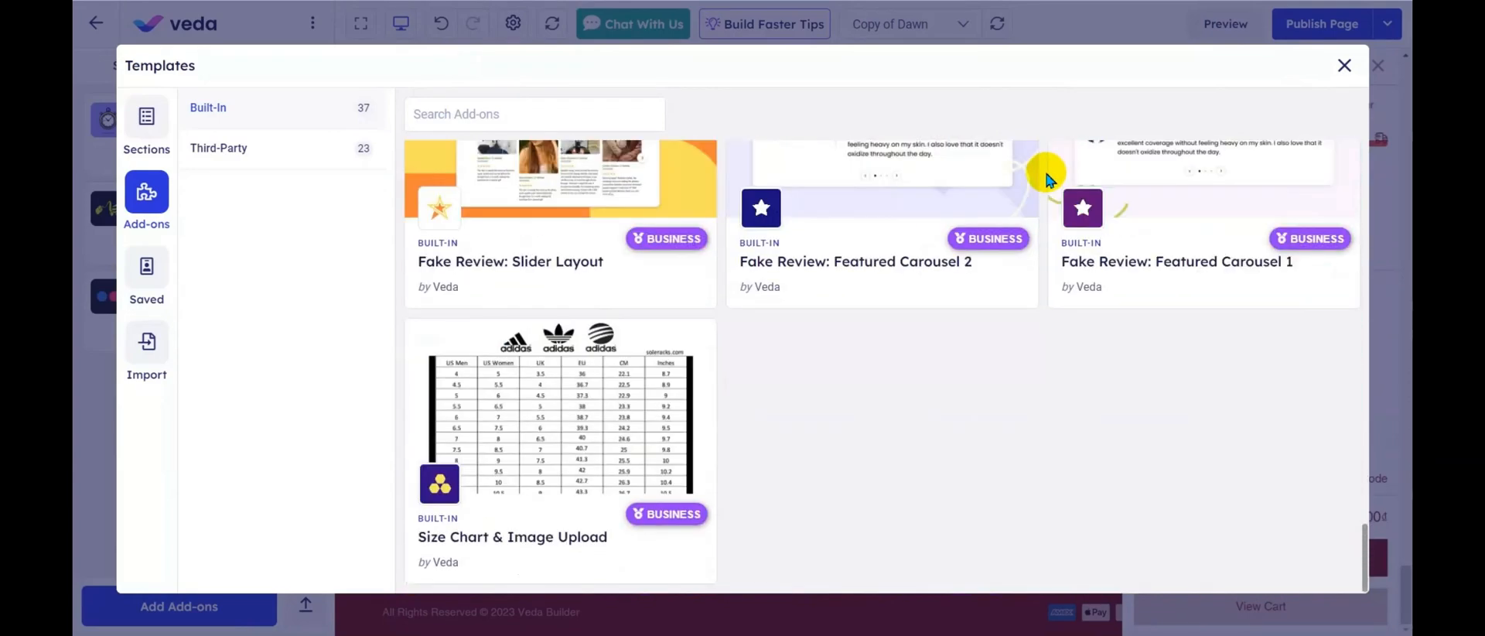
pyautogui.scroll(1, 1045, 178)
pyautogui.moveTo(584, 212)
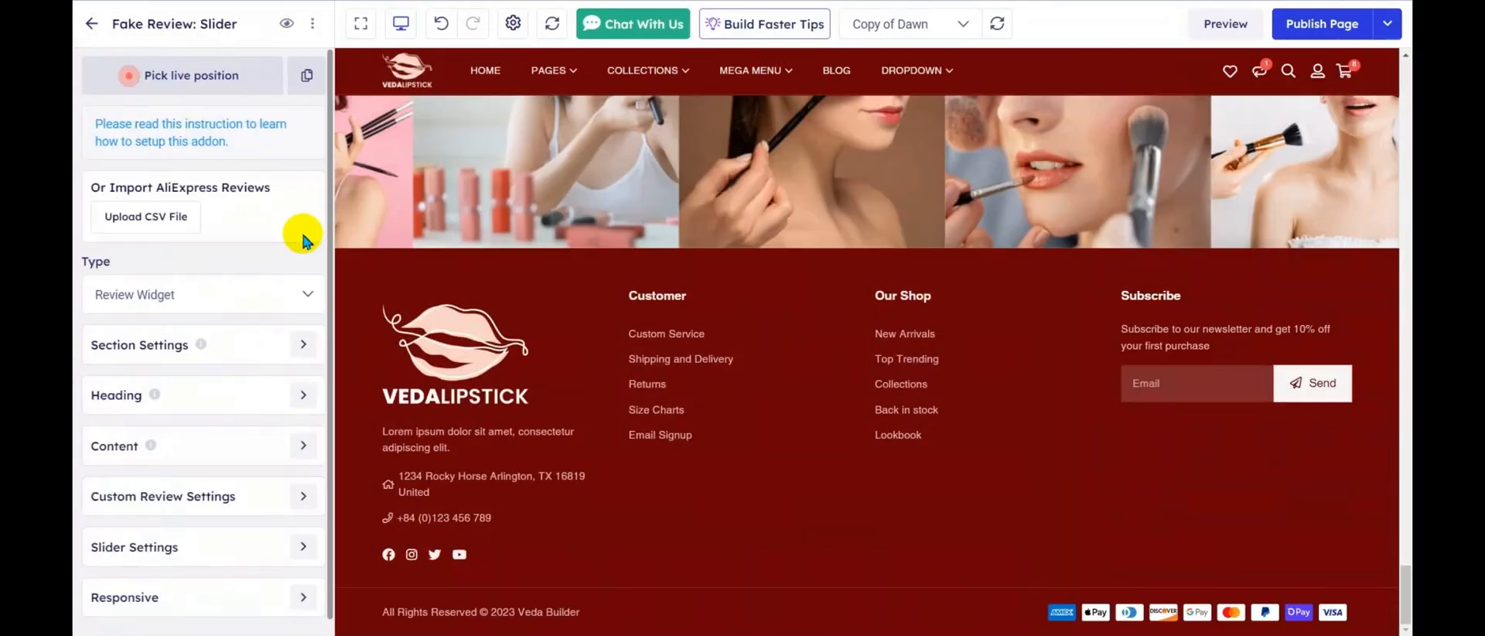
# - Set the Fake Review slider's live position directly above the "Trusted by the Best Brands" section and save the placement
pyautogui.click(216, 75)
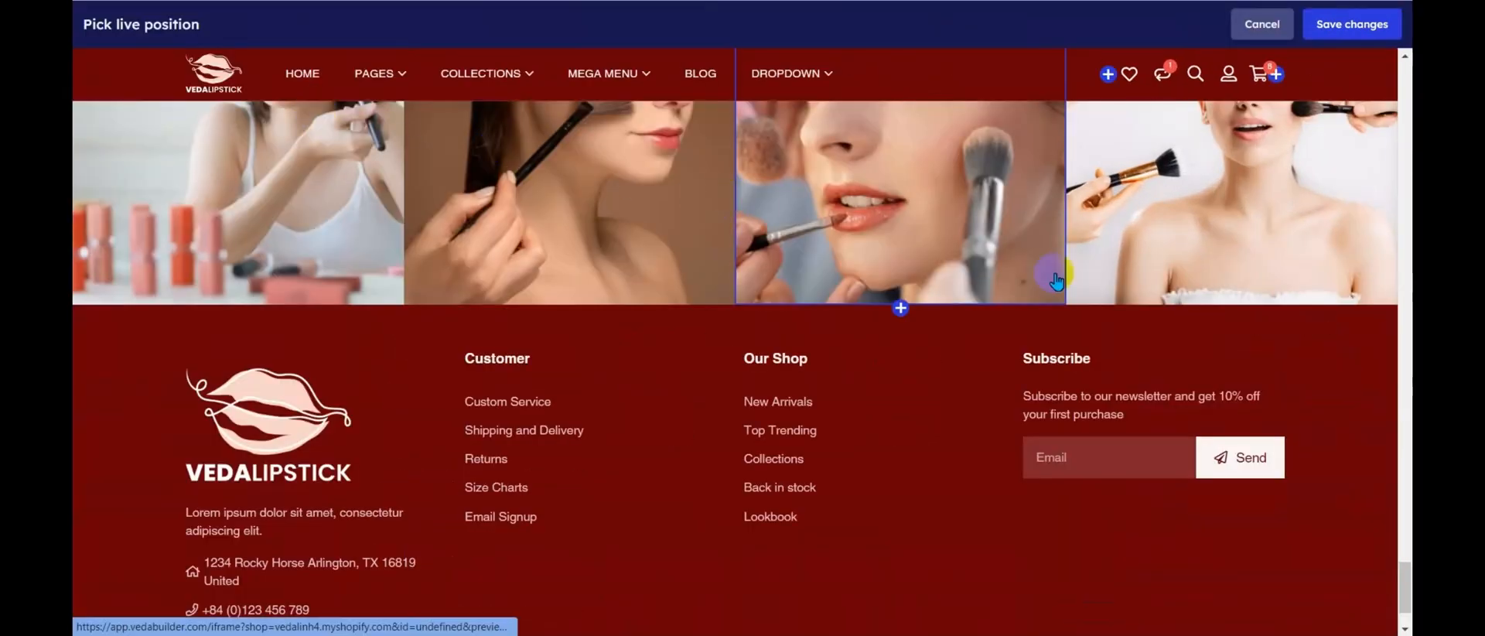
pyautogui.scroll(5, 1401, 329)
pyautogui.scroll(6, 1401, 329)
pyautogui.scroll(-4, 1401, 329)
pyautogui.scroll(12, 1401, 330)
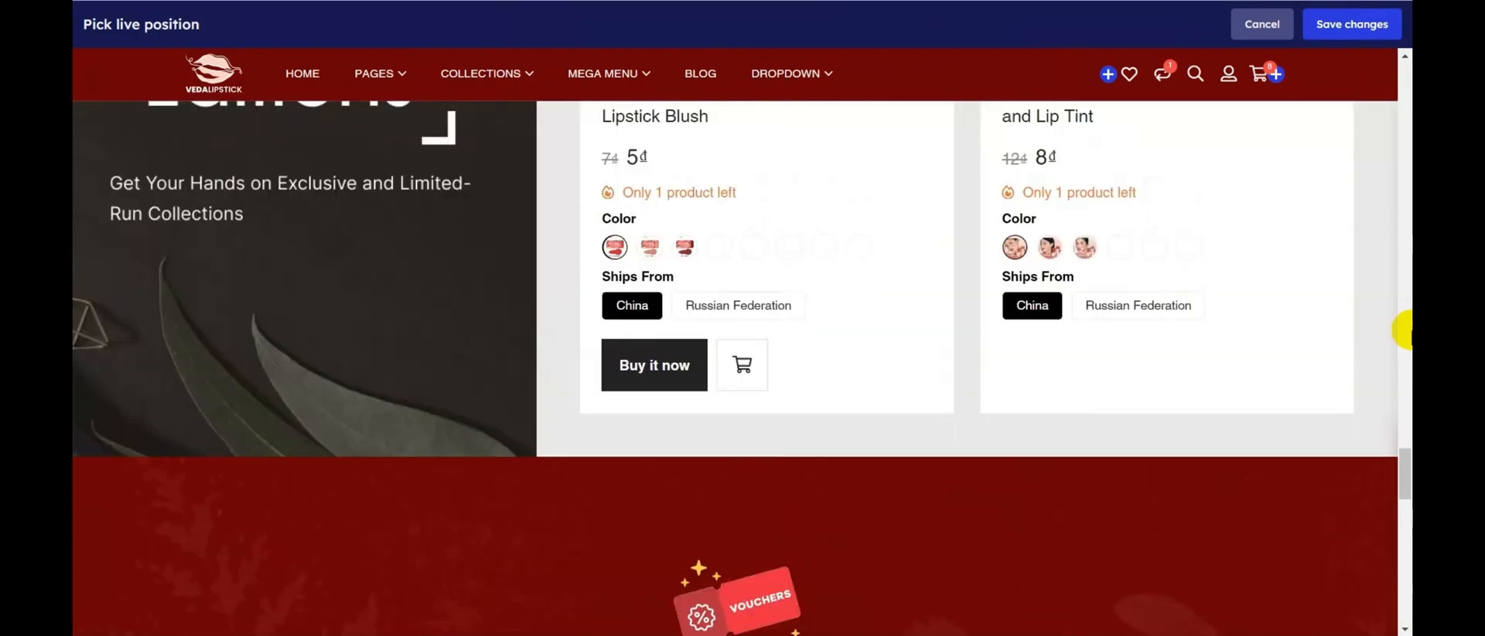
pyautogui.scroll(12, 1401, 330)
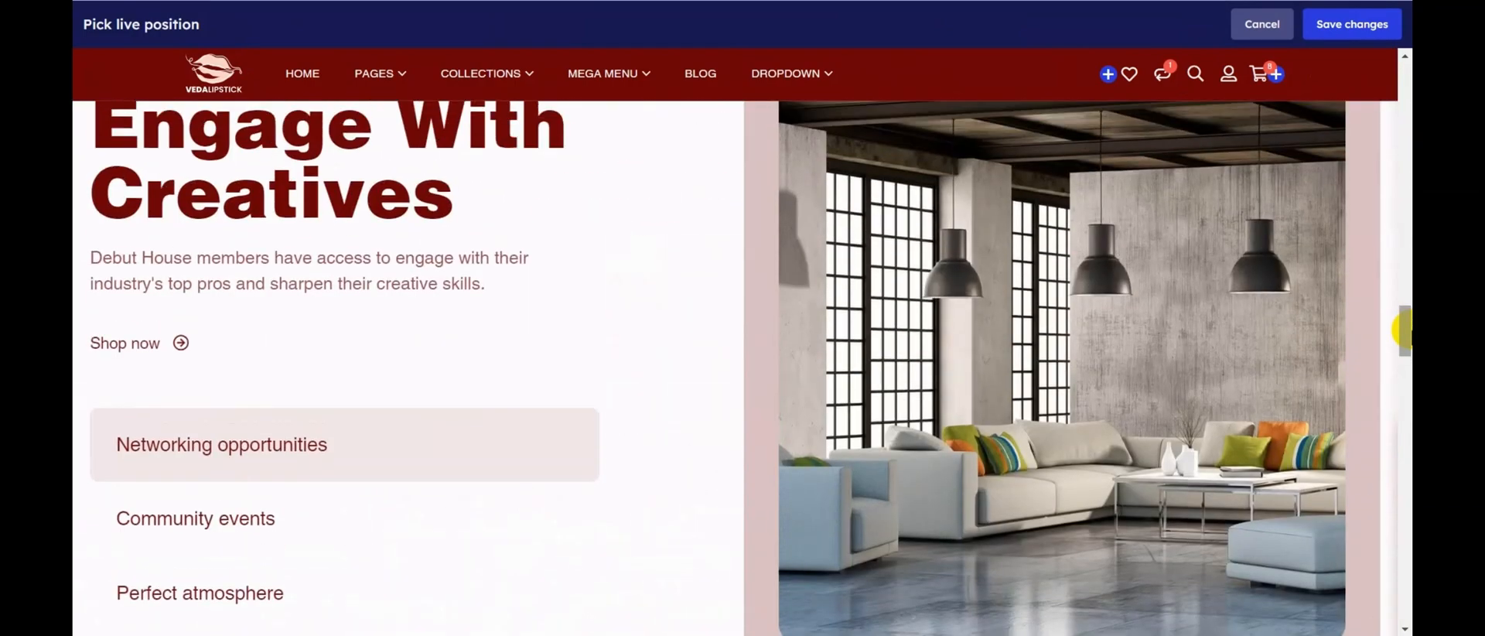
pyautogui.scroll(-4, 1401, 329)
pyautogui.scroll(-4, 1401, 329)
pyautogui.scroll(1, 1402, 329)
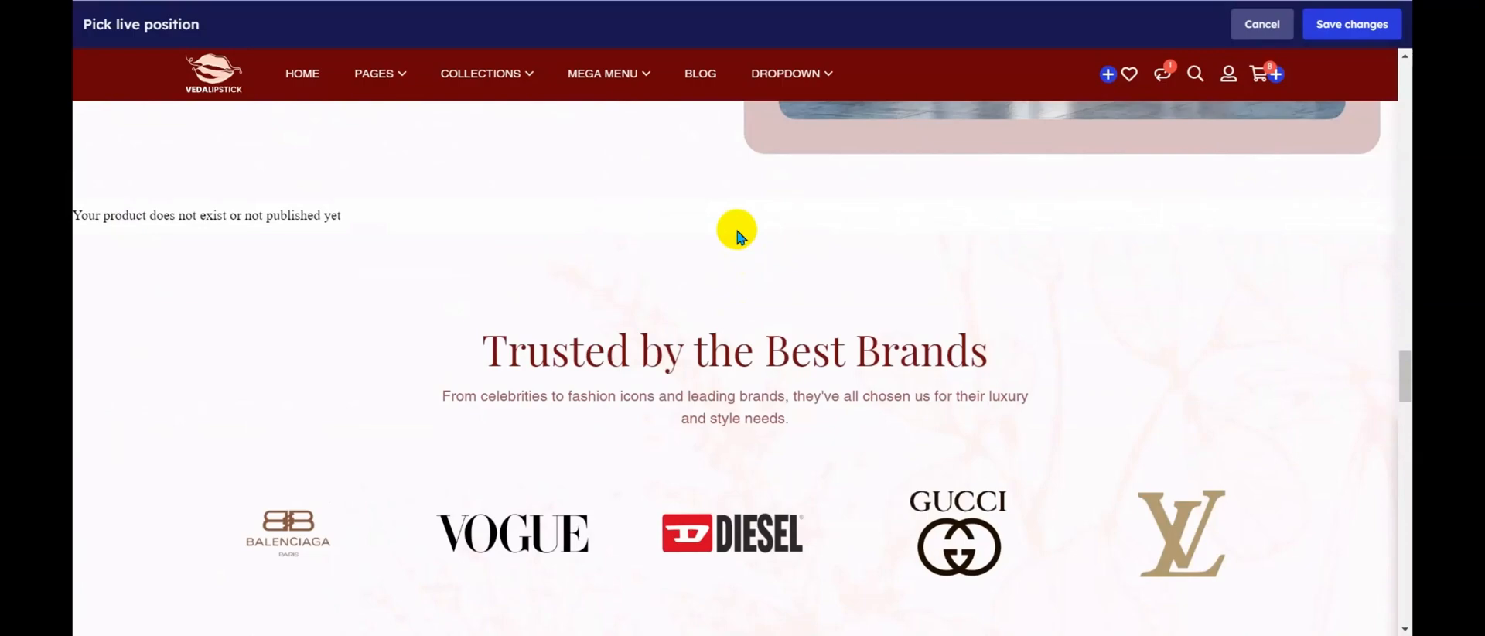
pyautogui.scroll(-6, 738, 235)
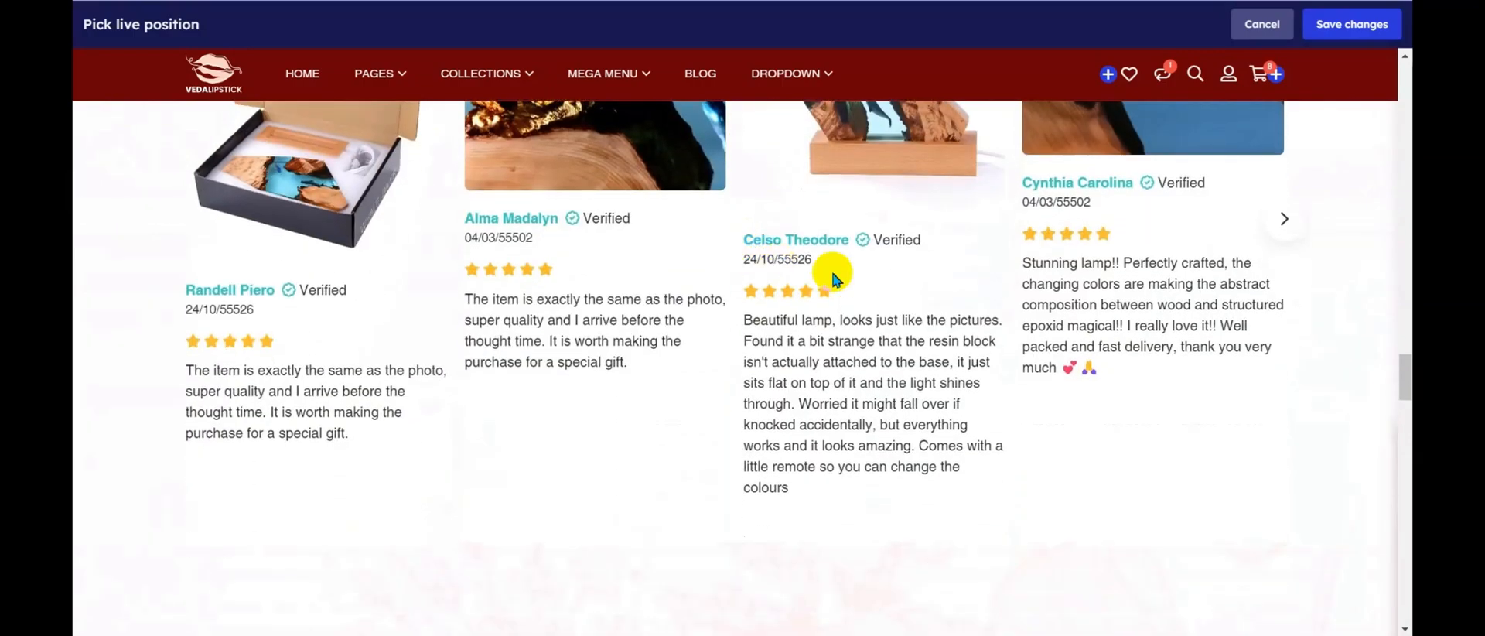
pyautogui.scroll(3, 834, 275)
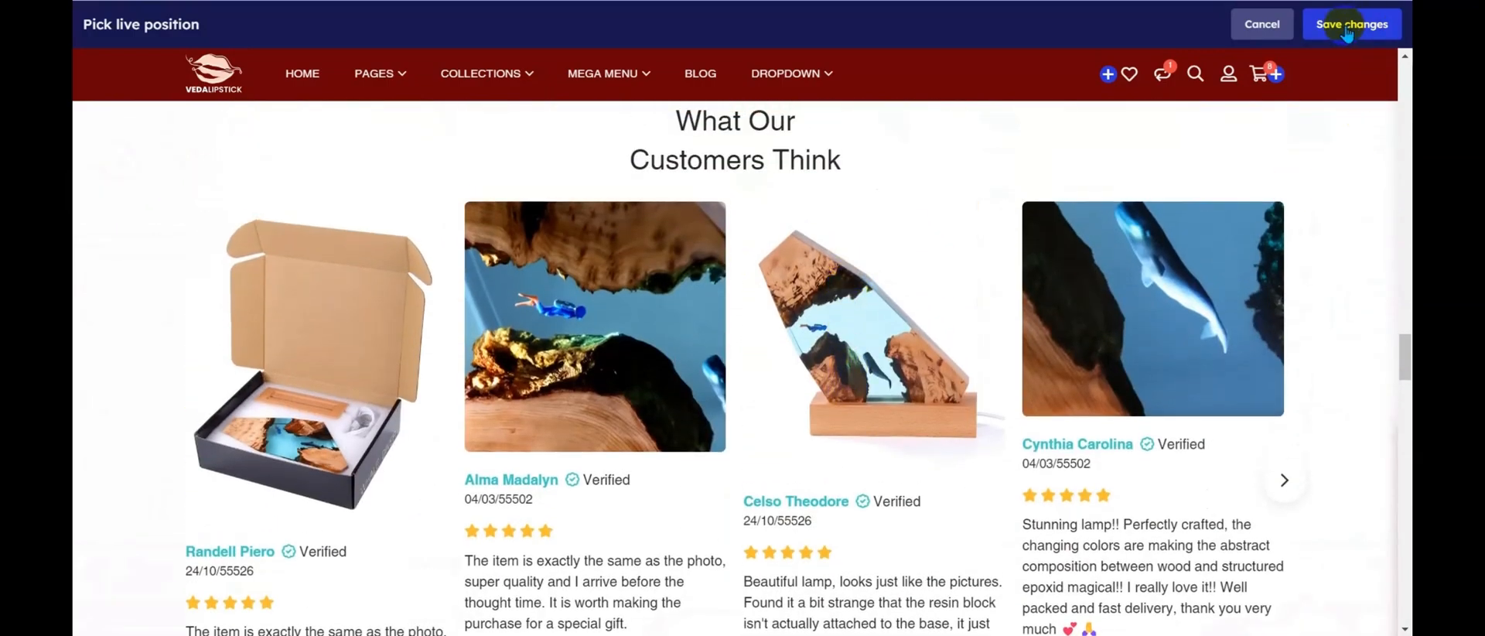
pyautogui.click(1345, 24)
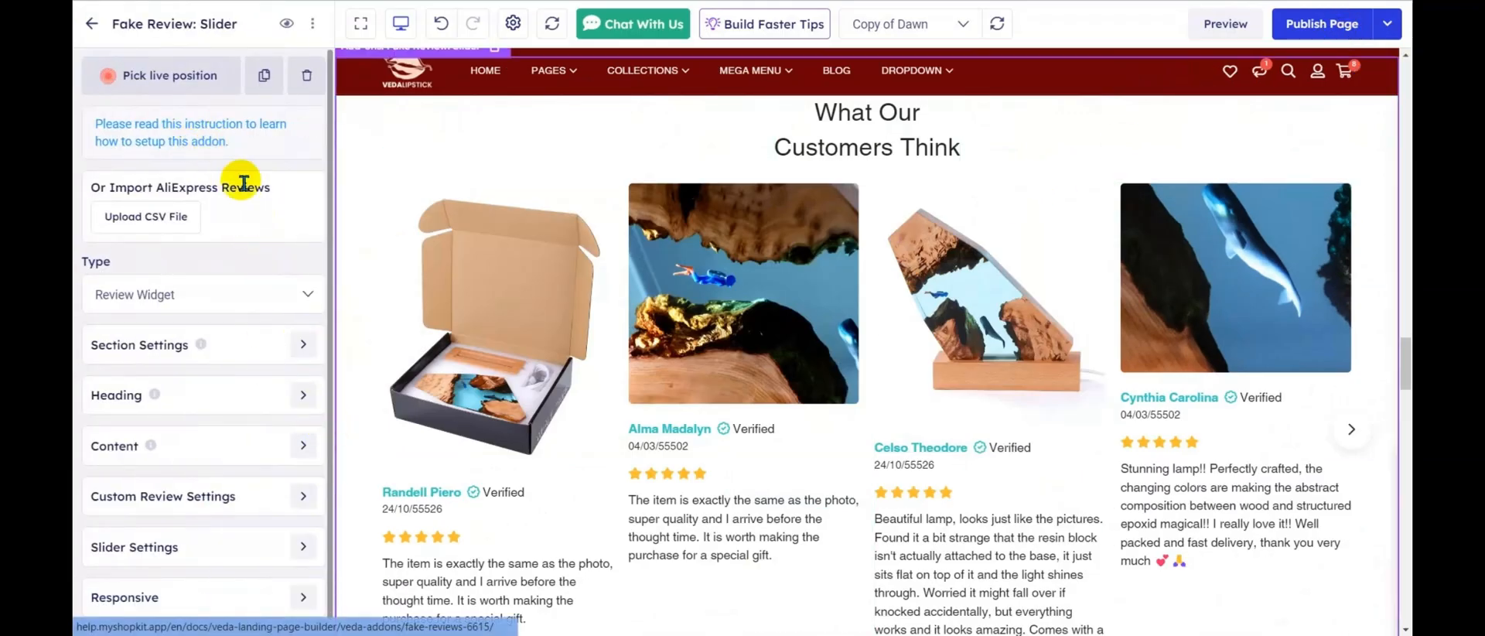
# - Check the Fake Review add-on's Type setting and view its CSV review import dialog with the tutorial video, importing nothing
pyautogui.click(226, 297)
pyautogui.click(225, 297)
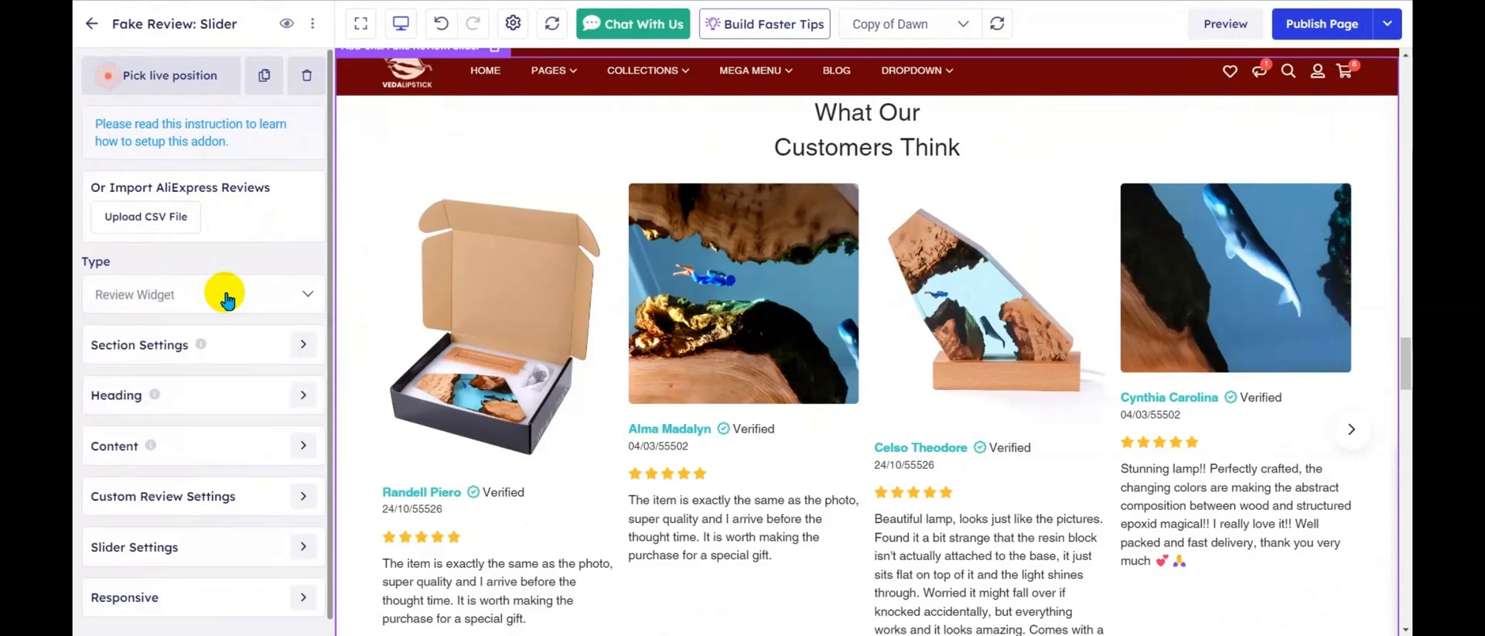
pyautogui.click(182, 224)
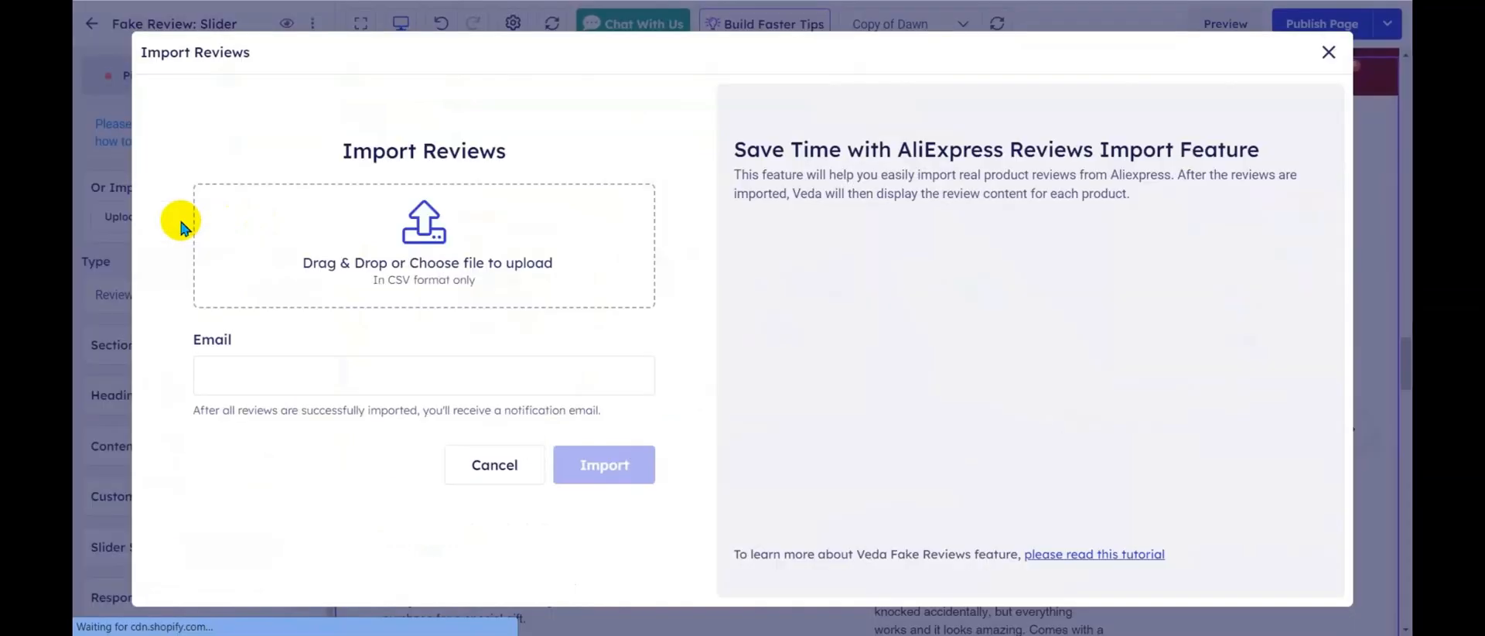
pyautogui.click(778, 329)
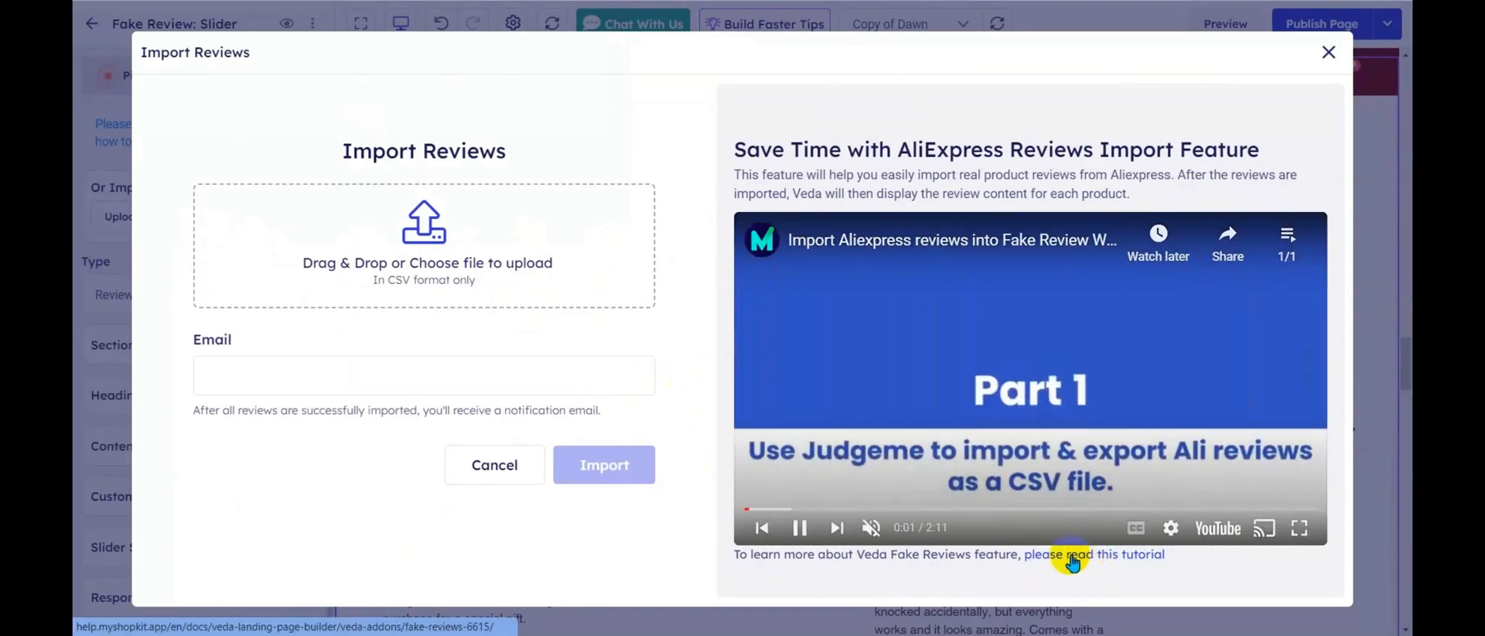
pyautogui.click(1329, 54)
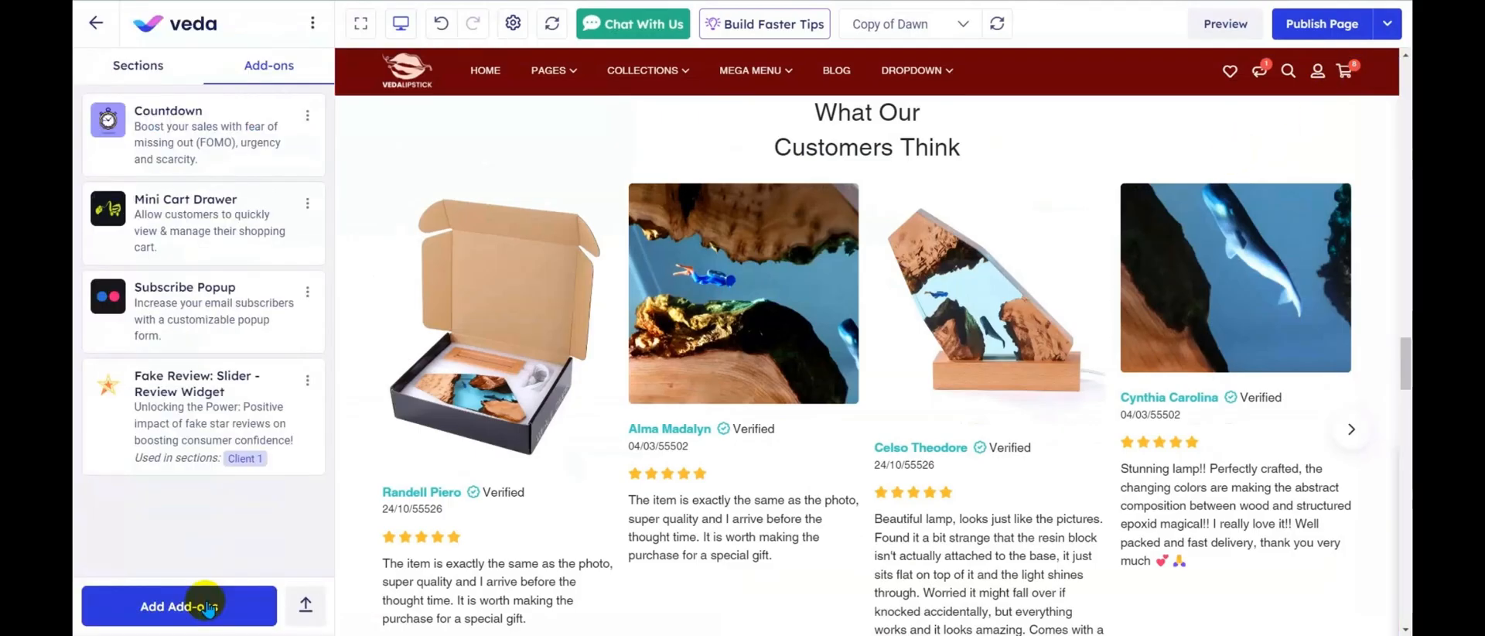
# - Add the third-party MyShopKit Currency Converter add-on to the page and return to the add-ons list
pyautogui.click(207, 607)
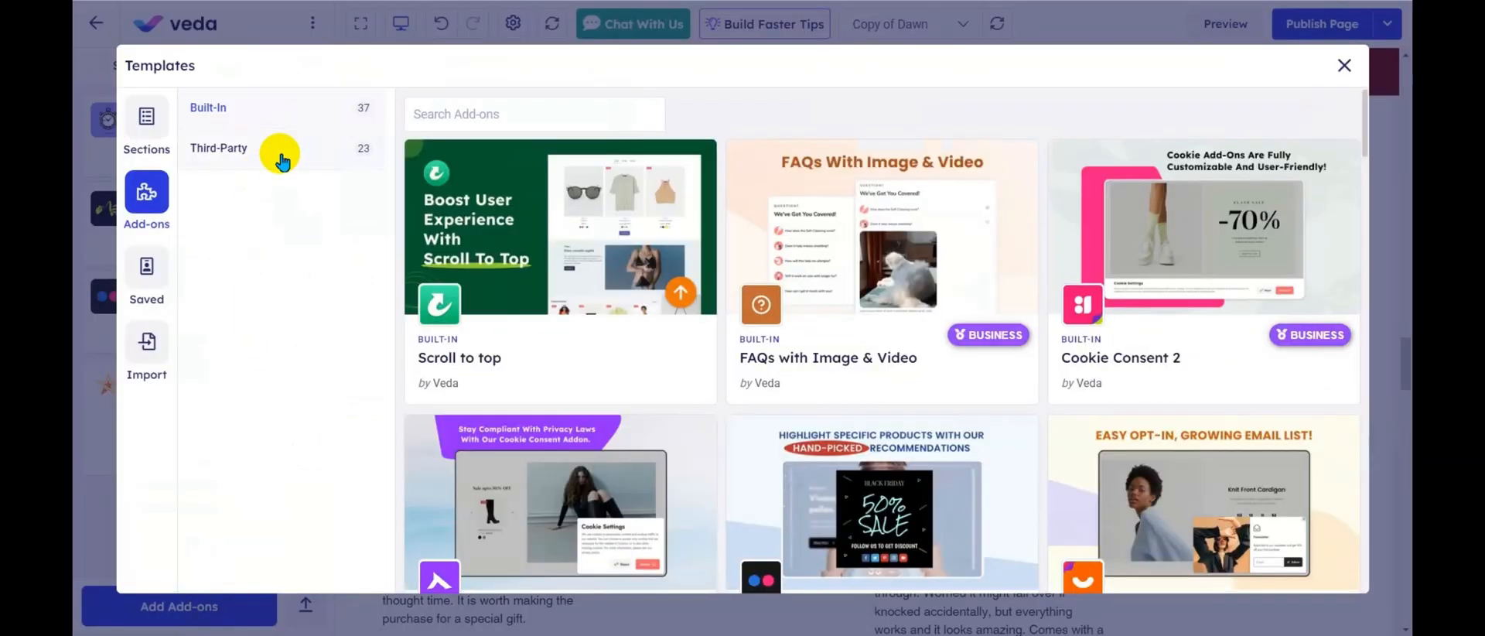
pyautogui.click(281, 157)
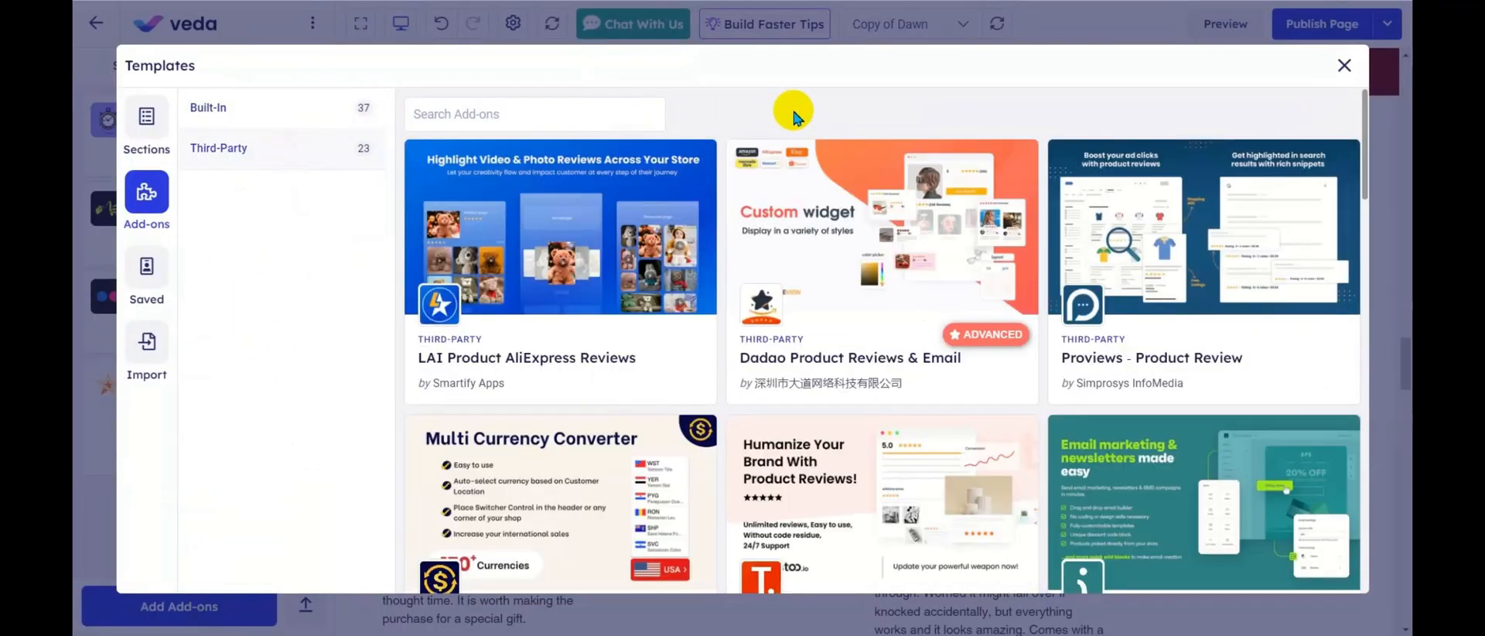
pyautogui.scroll(-3, 719, 202)
pyautogui.moveTo(574, 232)
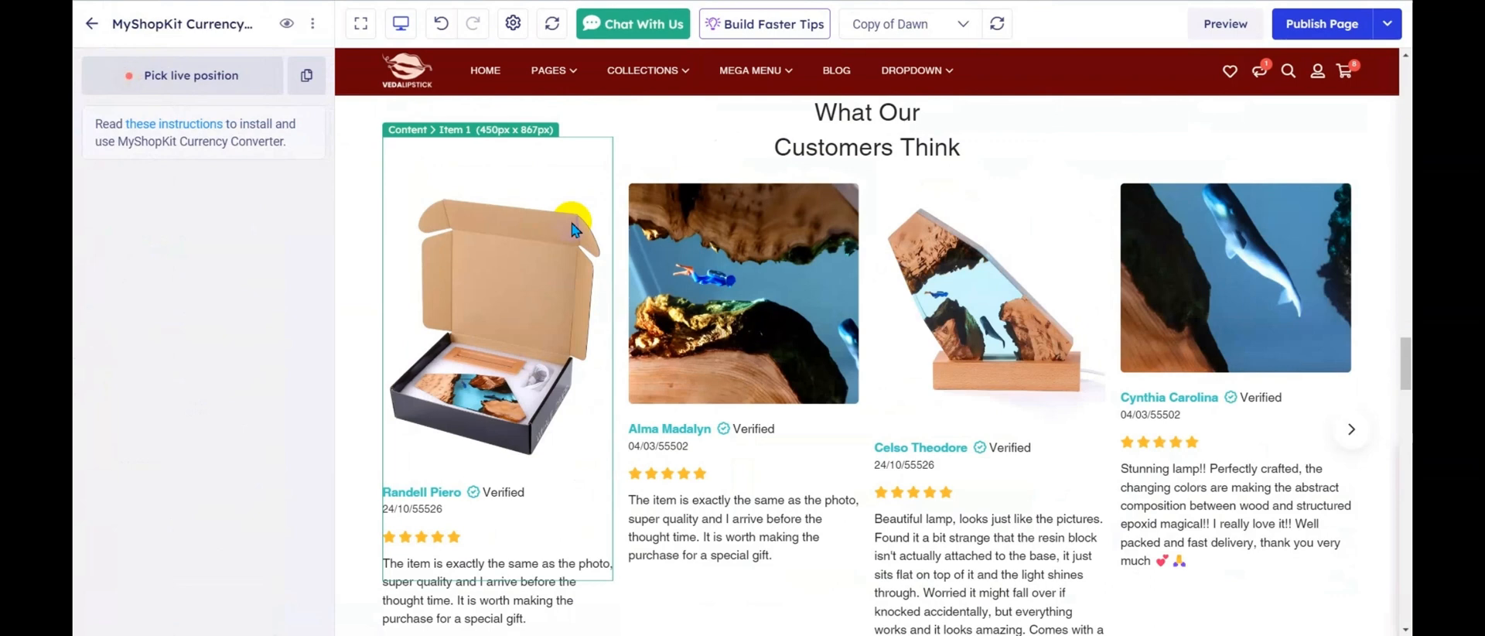
pyautogui.click(91, 23)
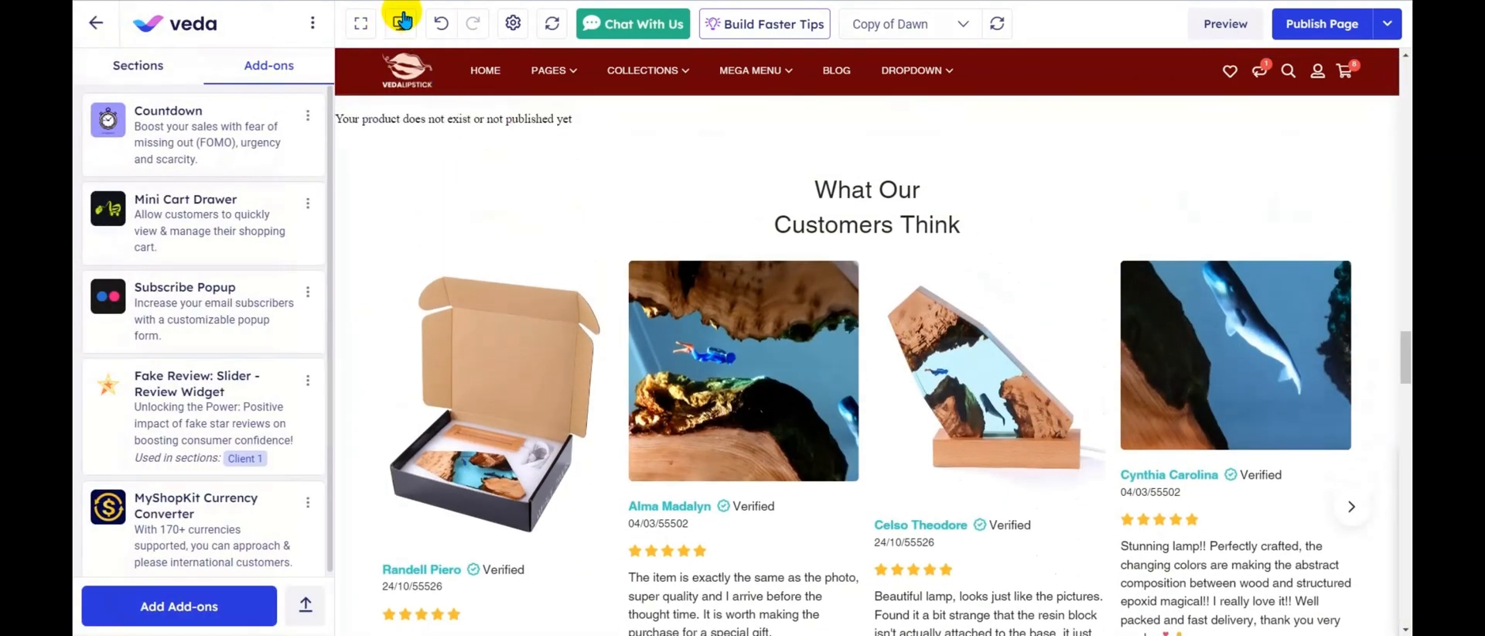
# - Preview the page and its customer review slider in the Tablet (portrait) and Mobile layouts
pyautogui.click(402, 21)
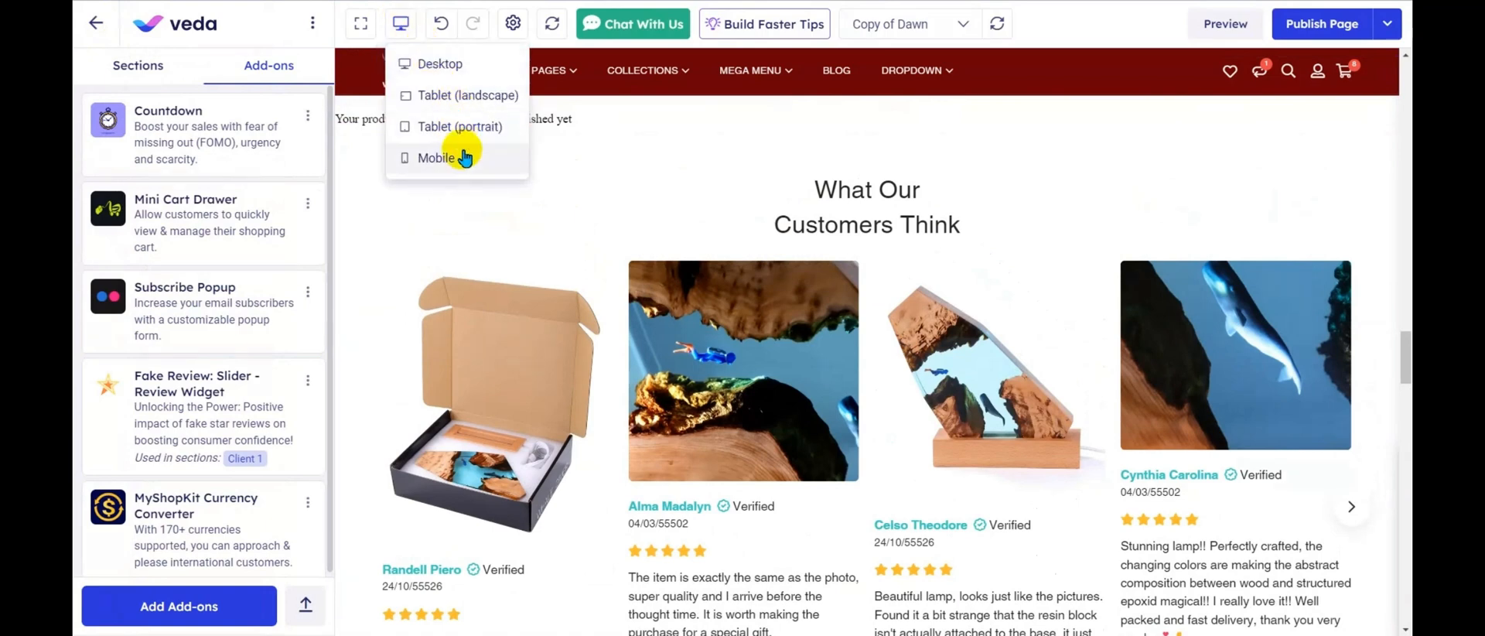
pyautogui.click(456, 126)
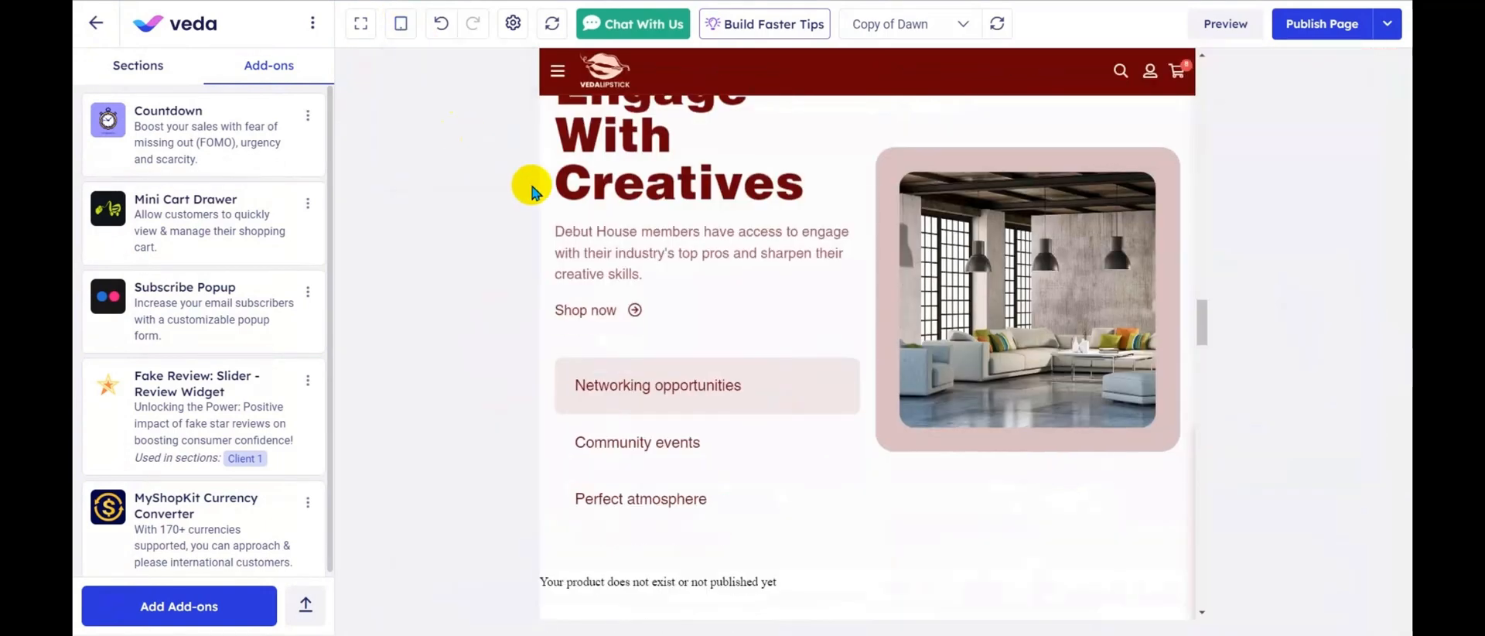
pyautogui.scroll(-5, 1199, 393)
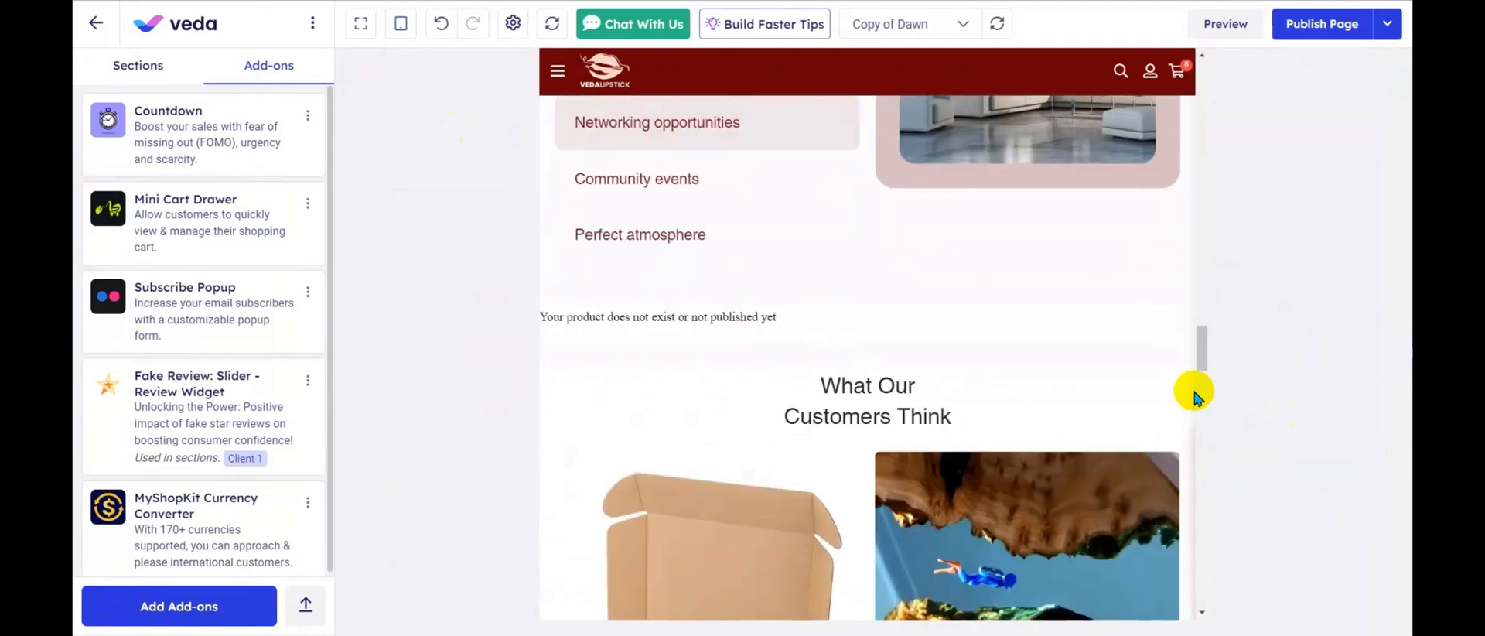
pyautogui.scroll(-2, 1197, 396)
pyautogui.scroll(-1, 1195, 396)
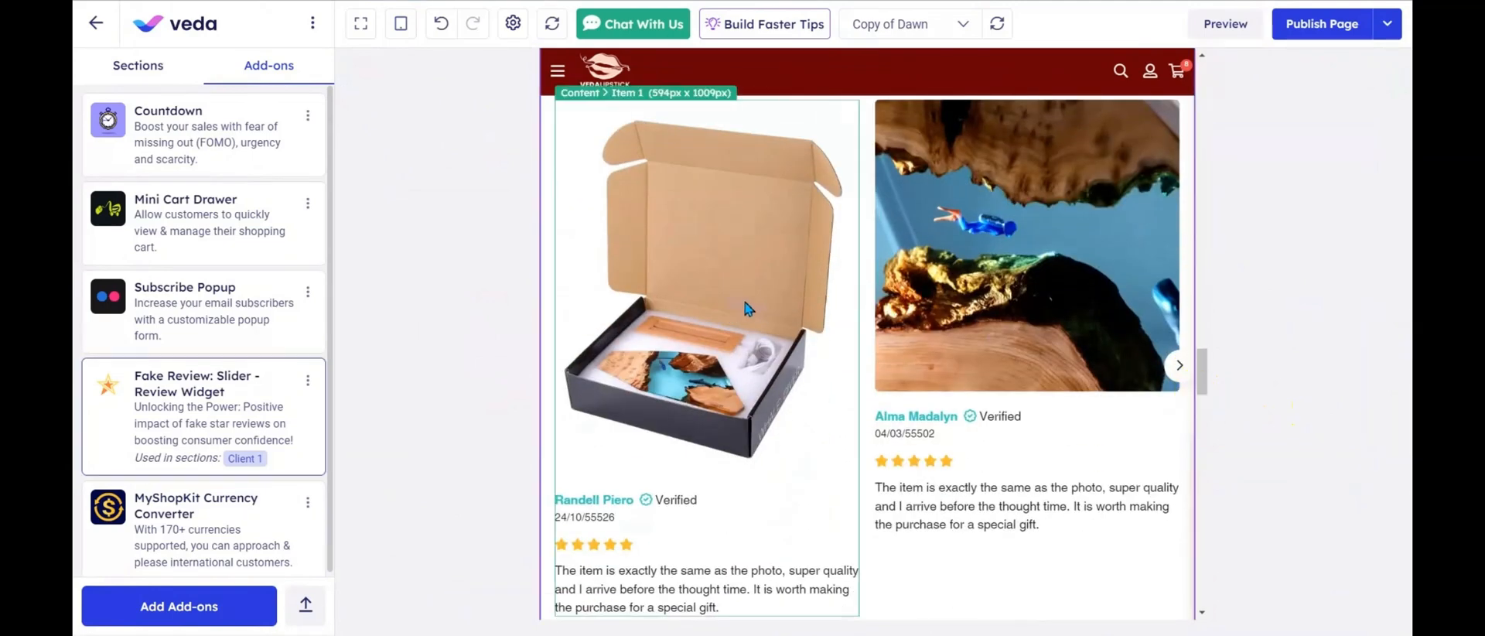
pyautogui.click(401, 23)
pyautogui.click(433, 157)
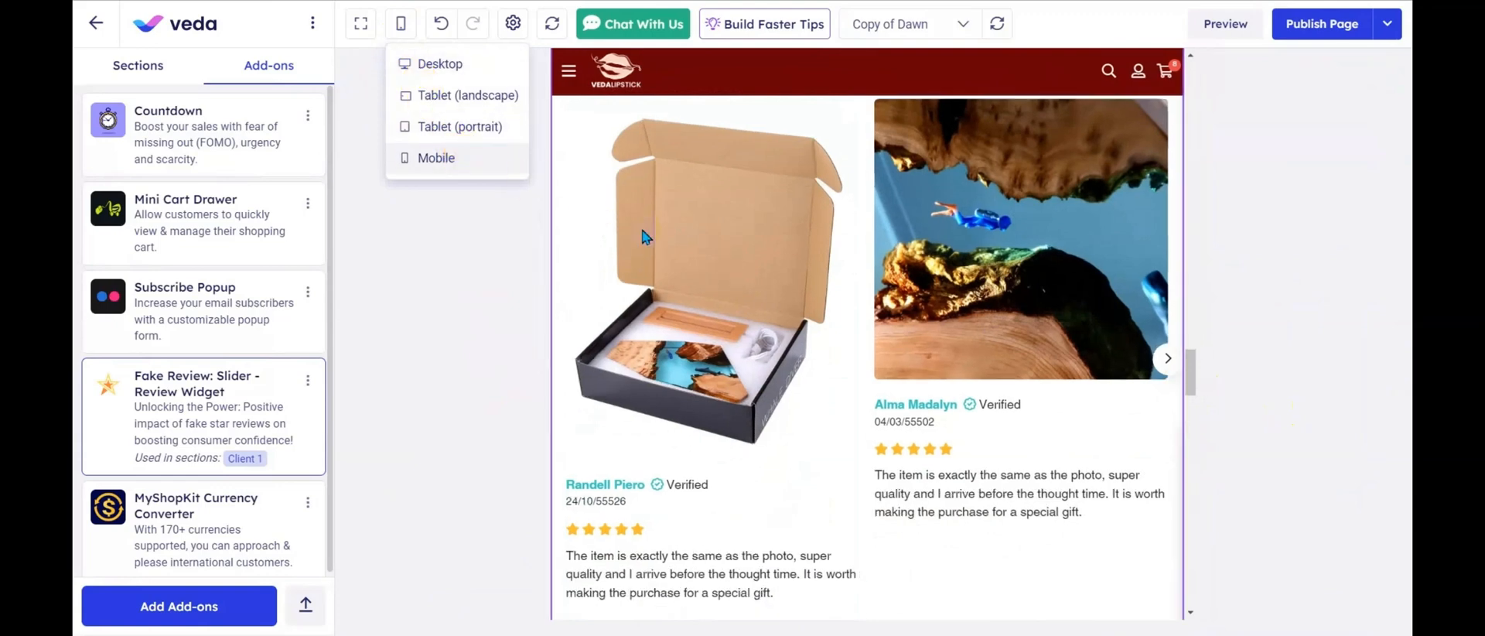
# - Try a mobile Content Item value of 1 in the Service 14 section's Responsive settings, and undo the change
pyautogui.click(623, 298)
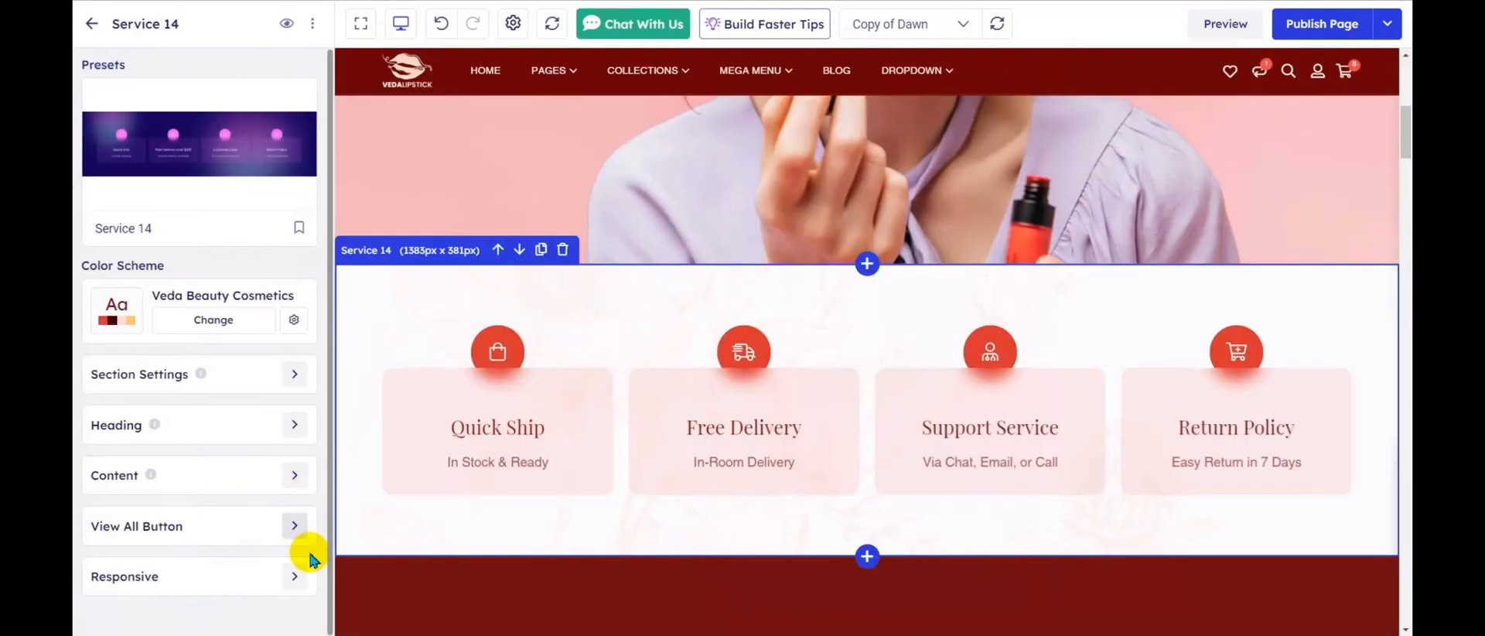
pyautogui.click(294, 576)
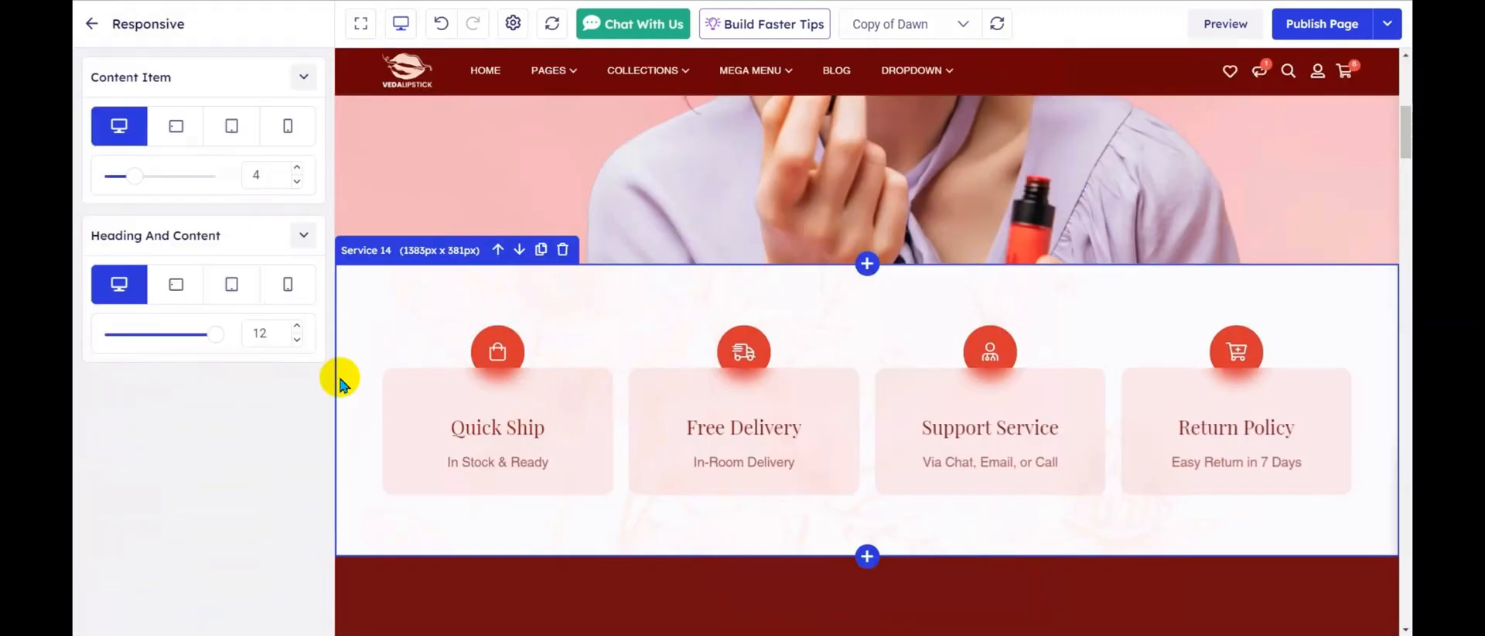
pyautogui.click(295, 141)
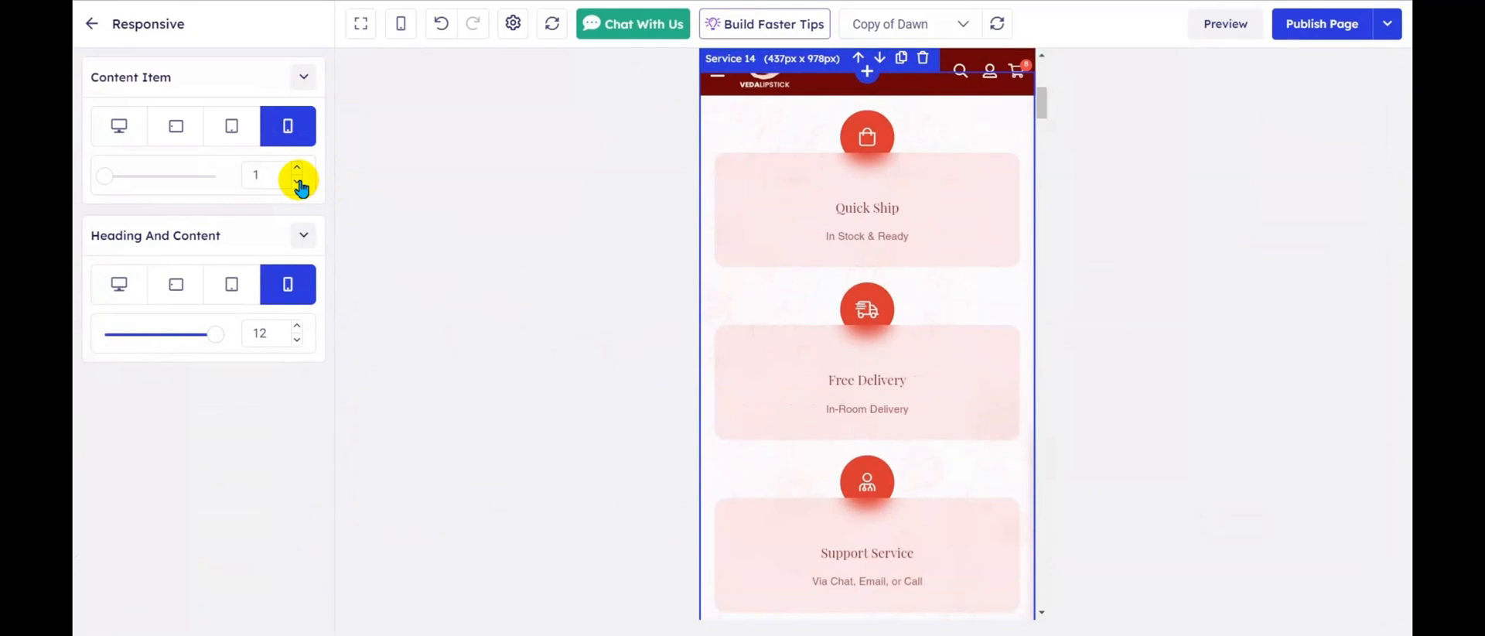
pyautogui.click(441, 23)
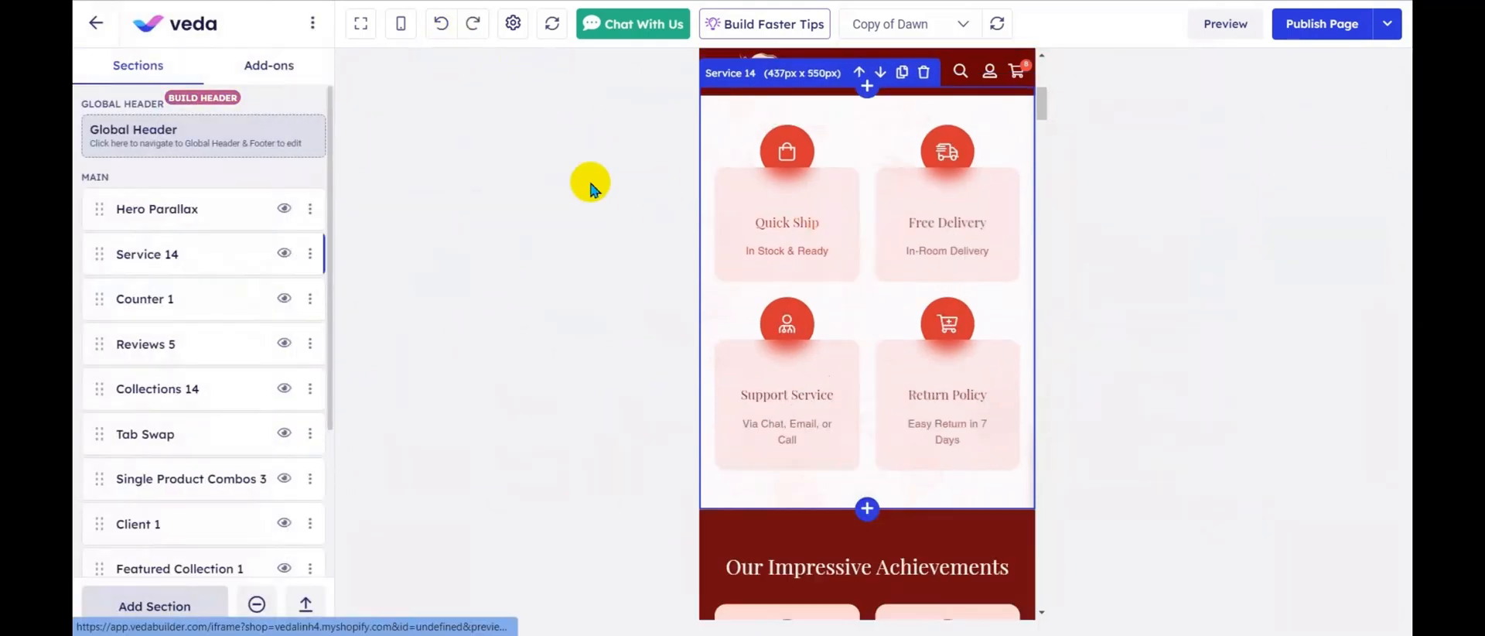
# - Switch the page editor from the Mobile layout back to the Desktop layout
pyautogui.click(401, 25)
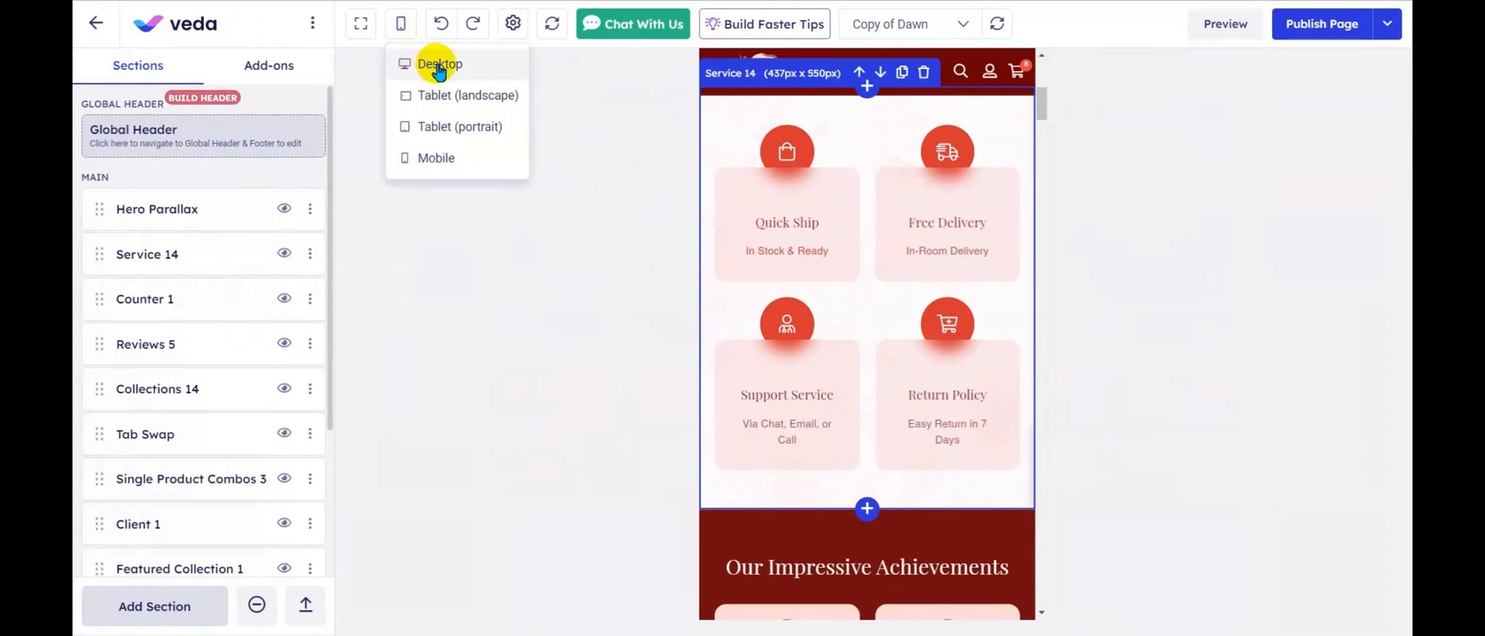
pyautogui.click(474, 66)
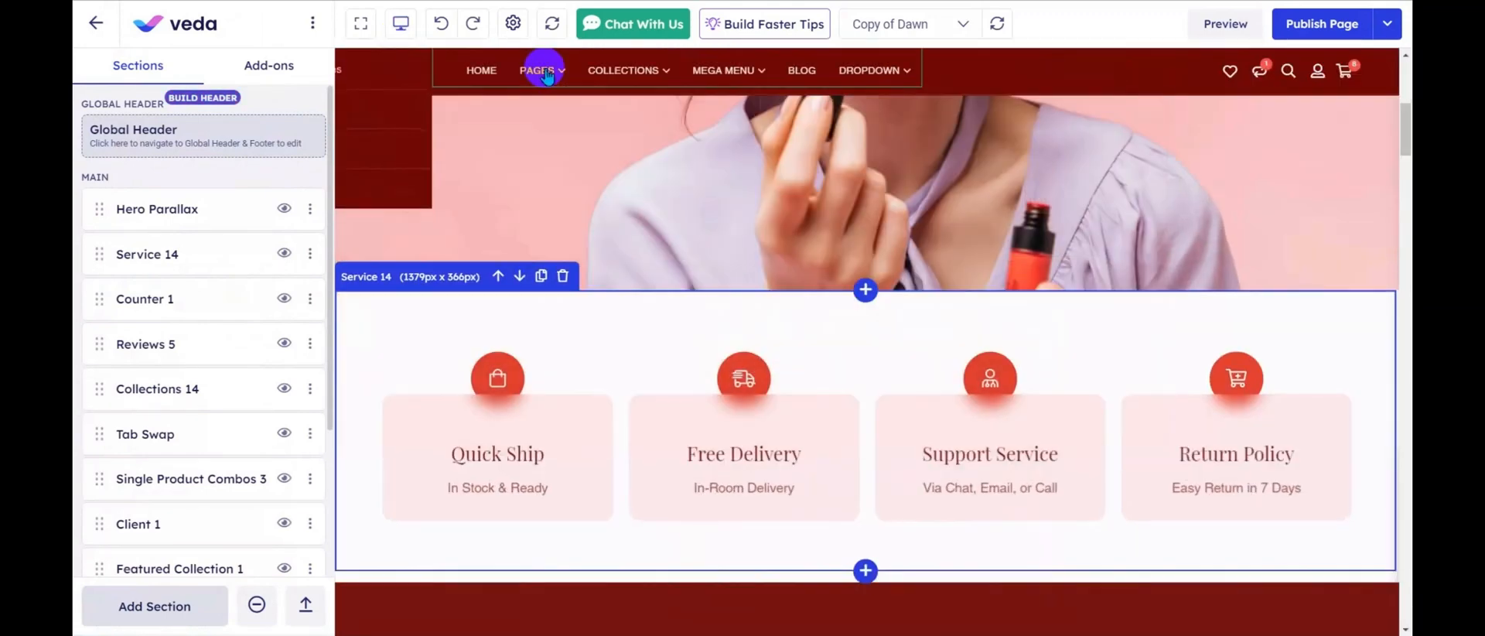
pyautogui.moveTo(549, 74)
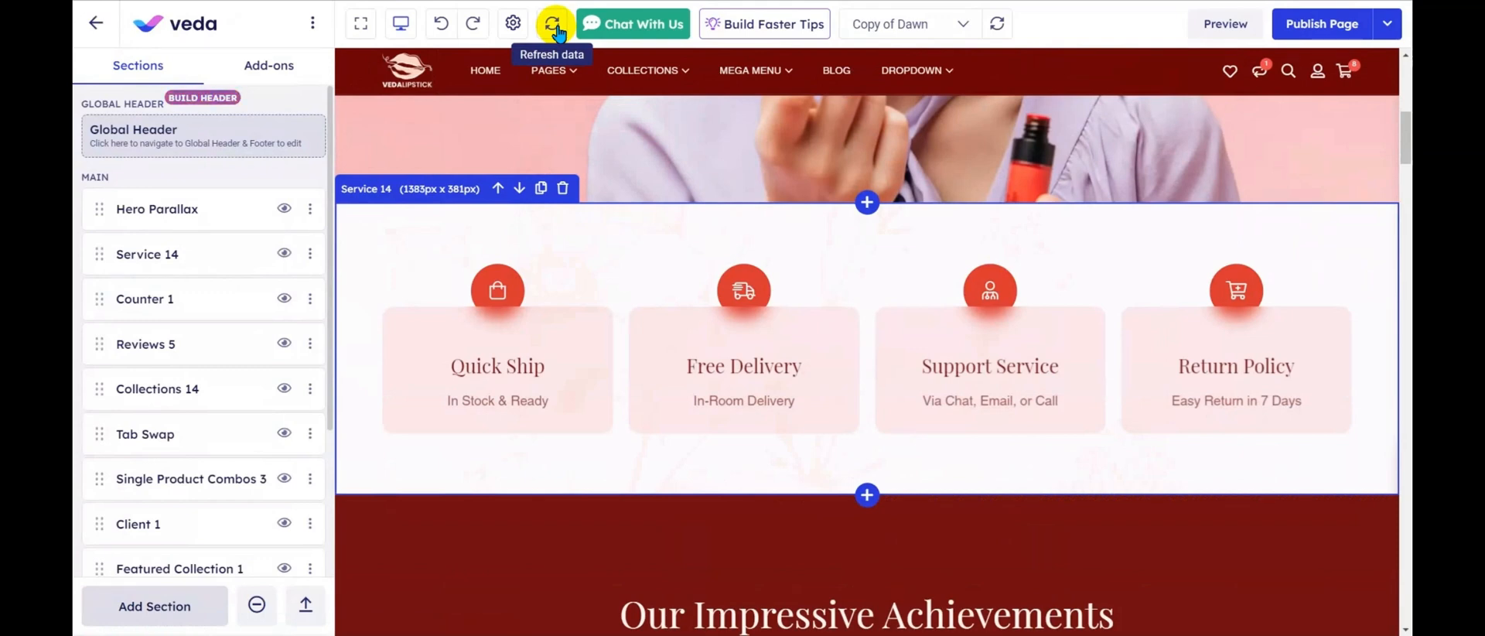
# - Review the Layout, Color Schemes and Fonts options in the Theme Settings and accept them without changing anything
pyautogui.click(515, 24)
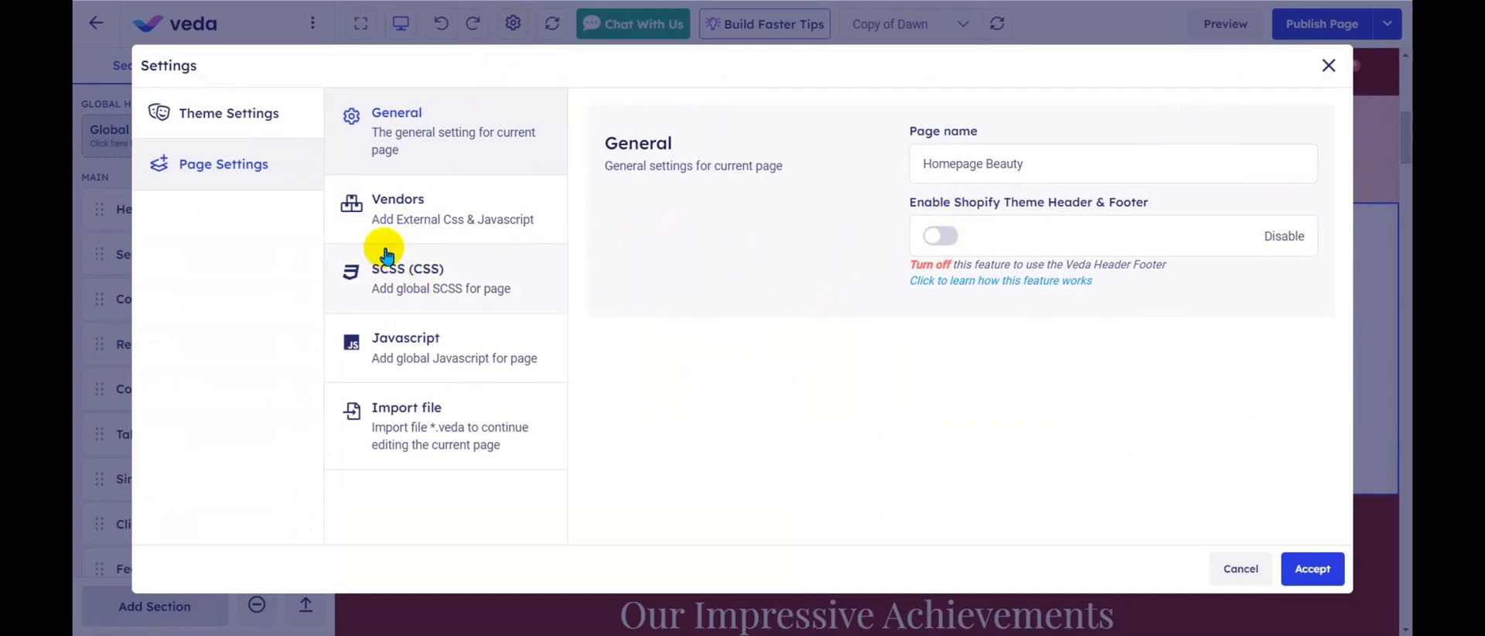
pyautogui.click(293, 126)
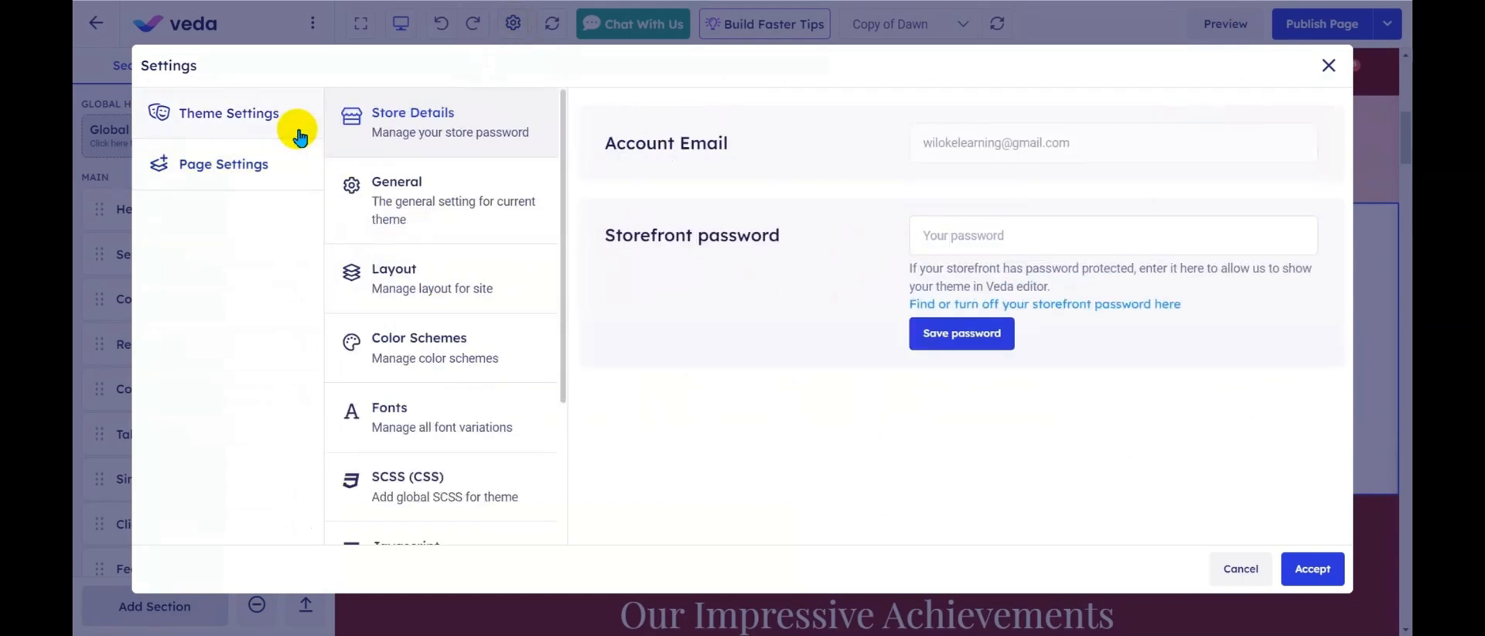
pyautogui.click(420, 297)
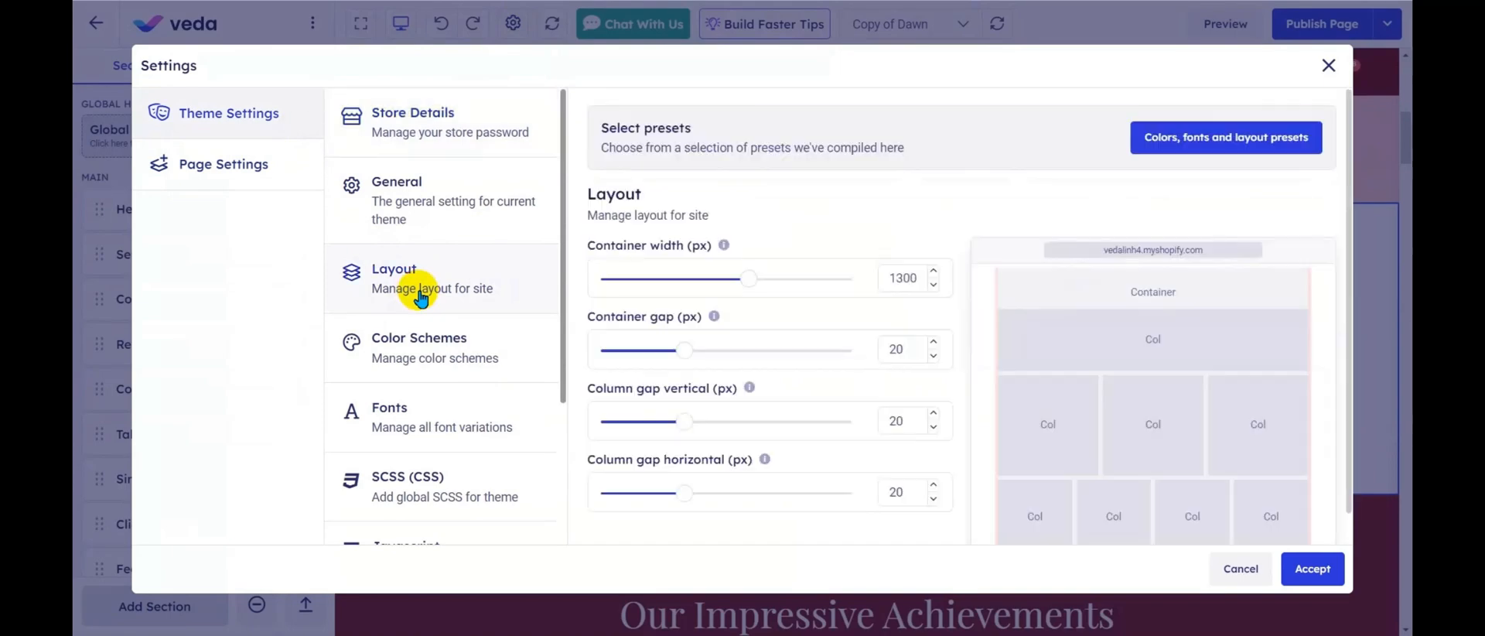
pyautogui.click(475, 348)
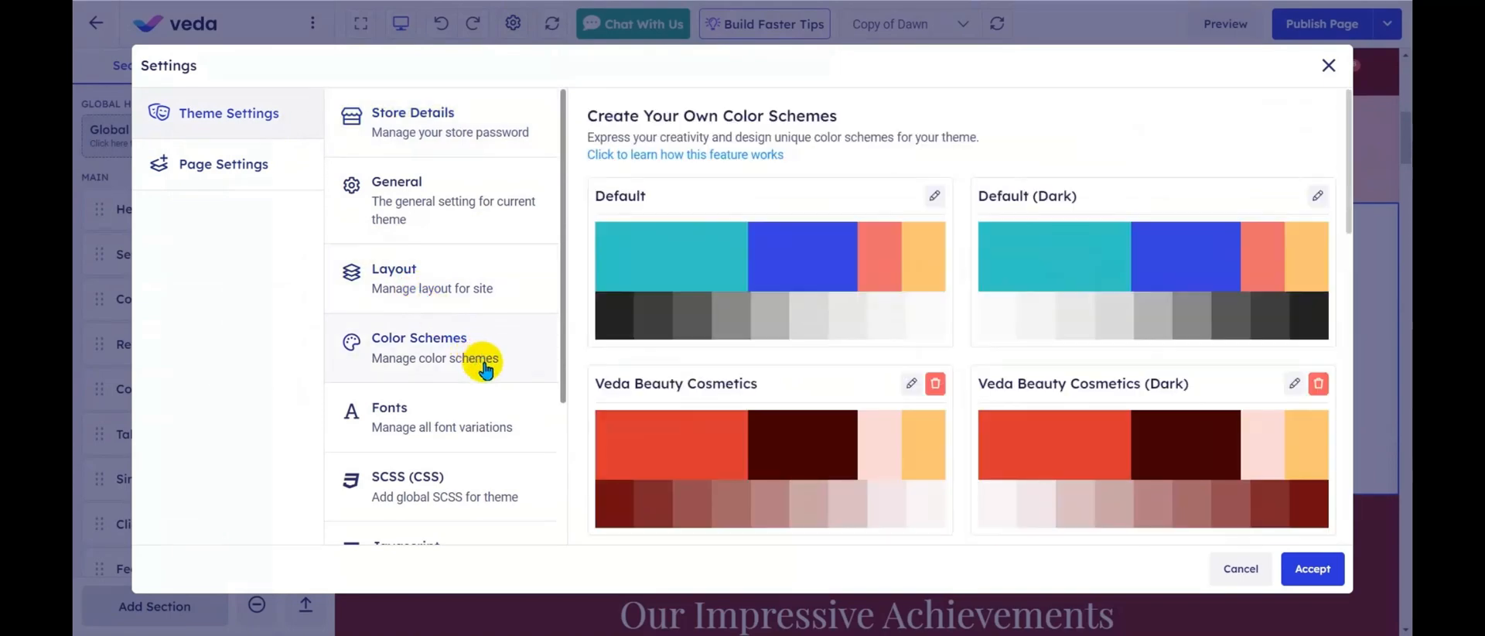
pyautogui.click(507, 445)
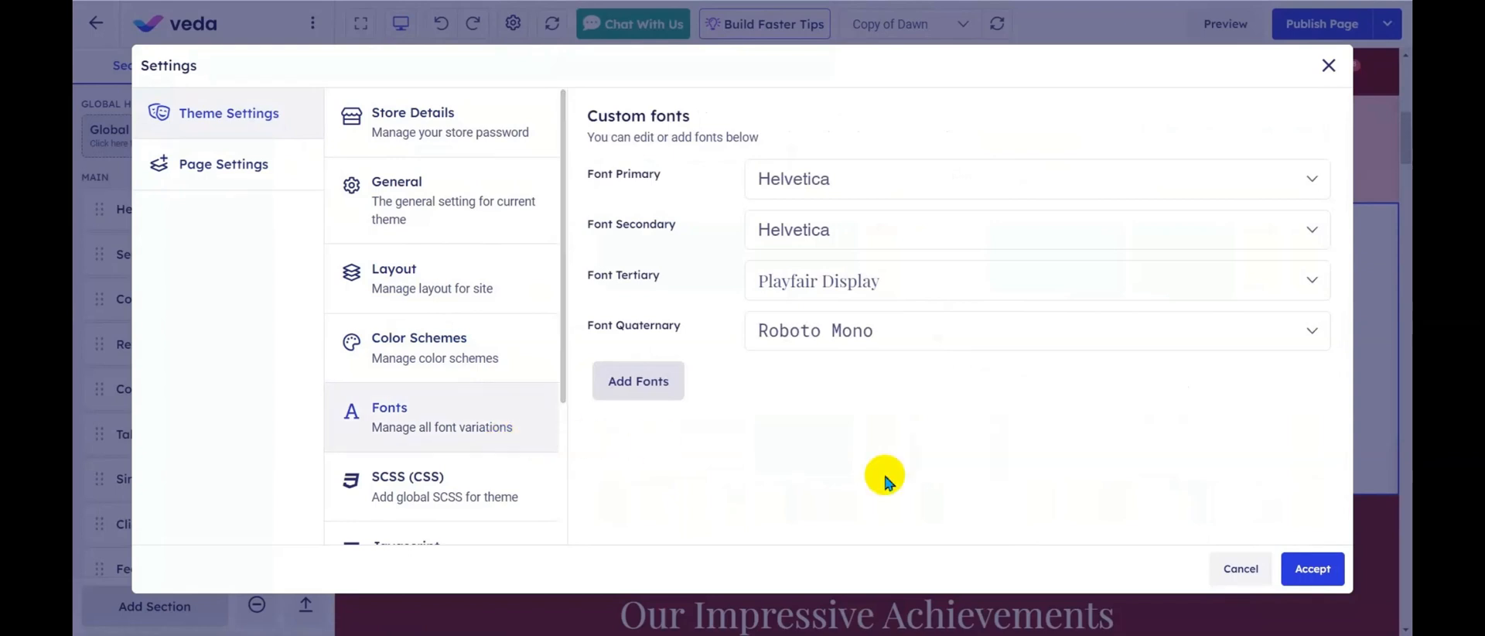
pyautogui.click(1313, 572)
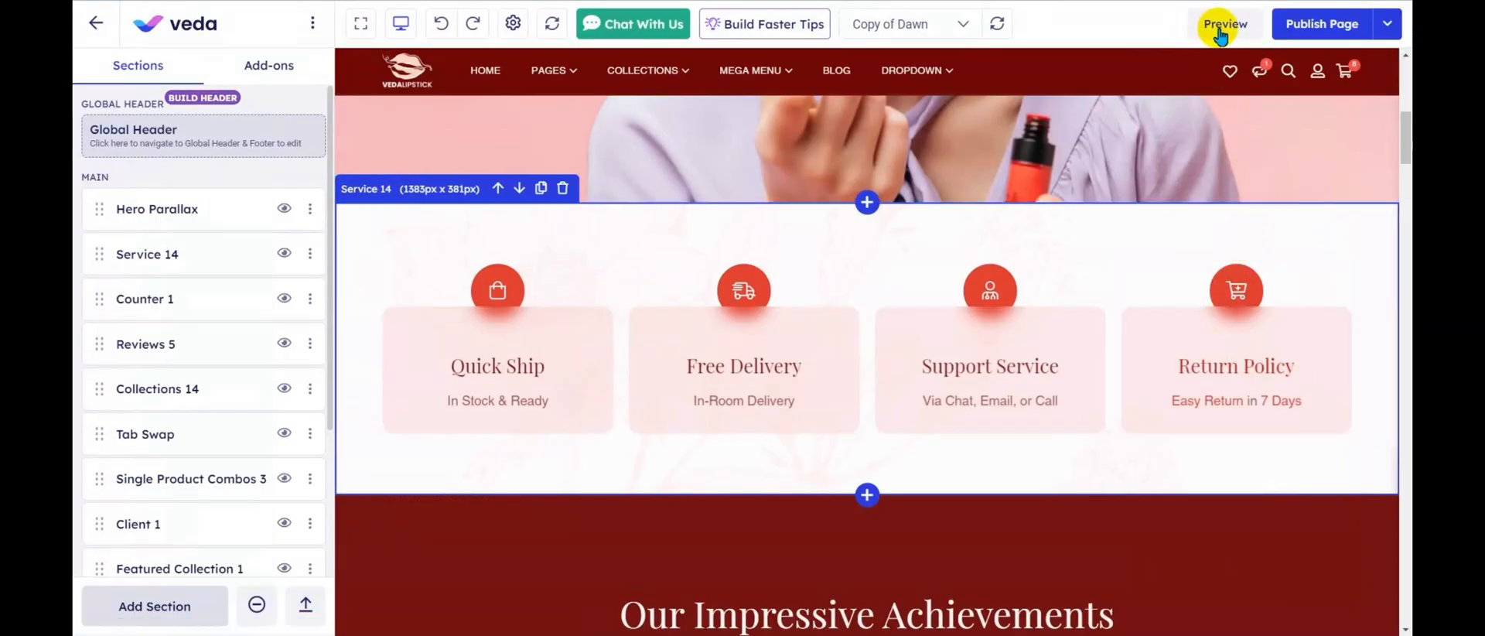
# - Expand the page canvas to full width with the section list hidden, and view the hero slider at the page's start
pyautogui.click(361, 25)
pyautogui.scroll(8, 1402, 201)
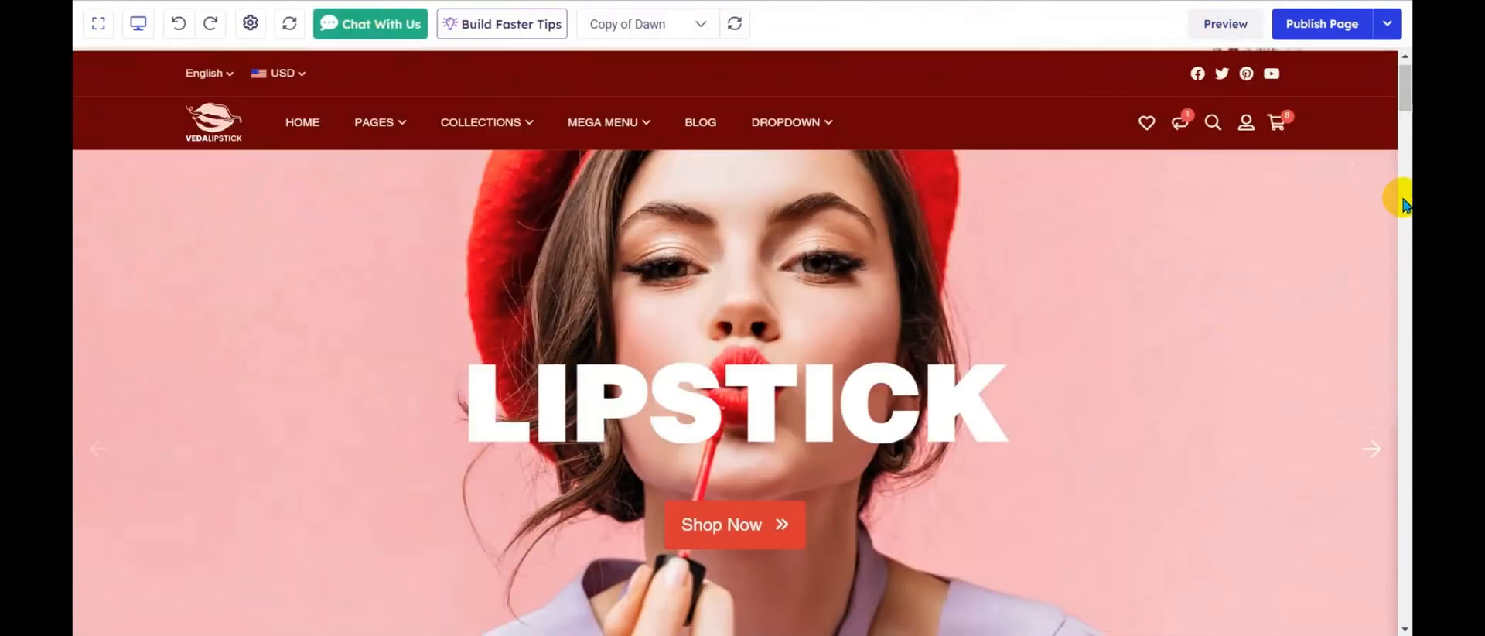
pyautogui.scroll(-2, 1373, 331)
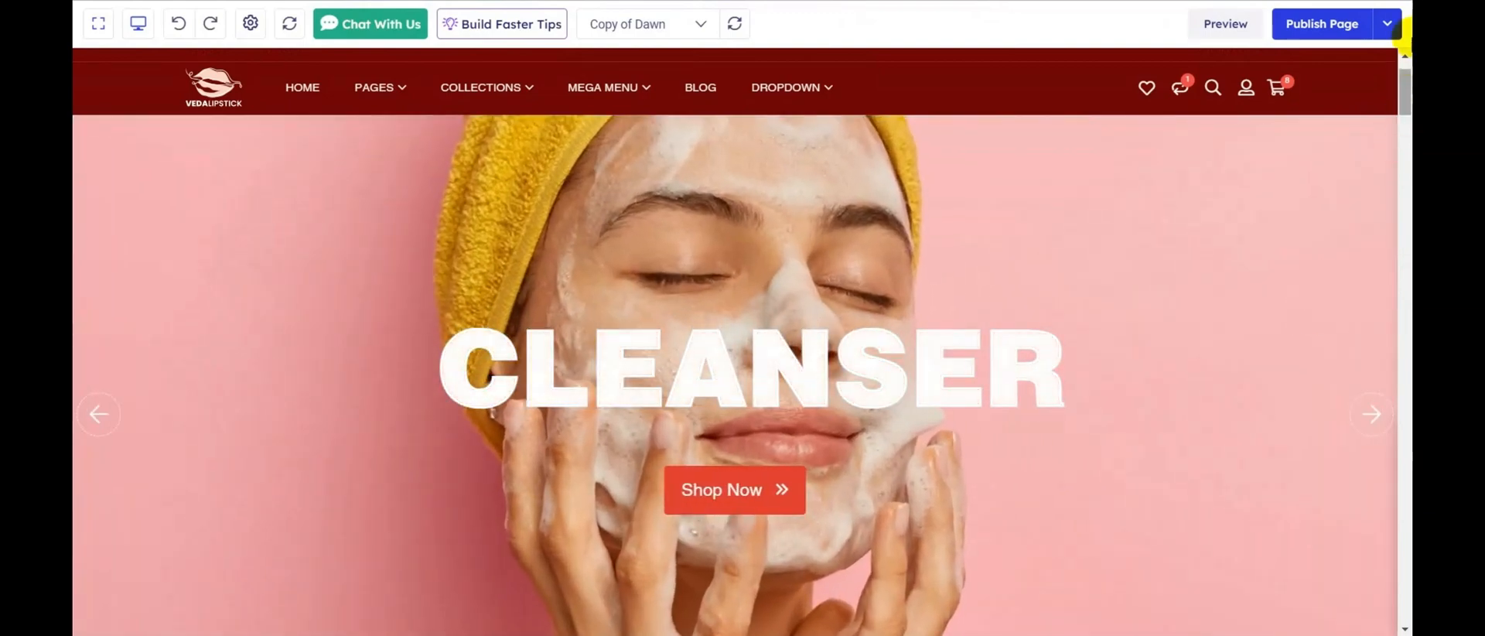
# - Show the additional publishing options, and view the support live chat and close it without sending a message
pyautogui.click(1387, 23)
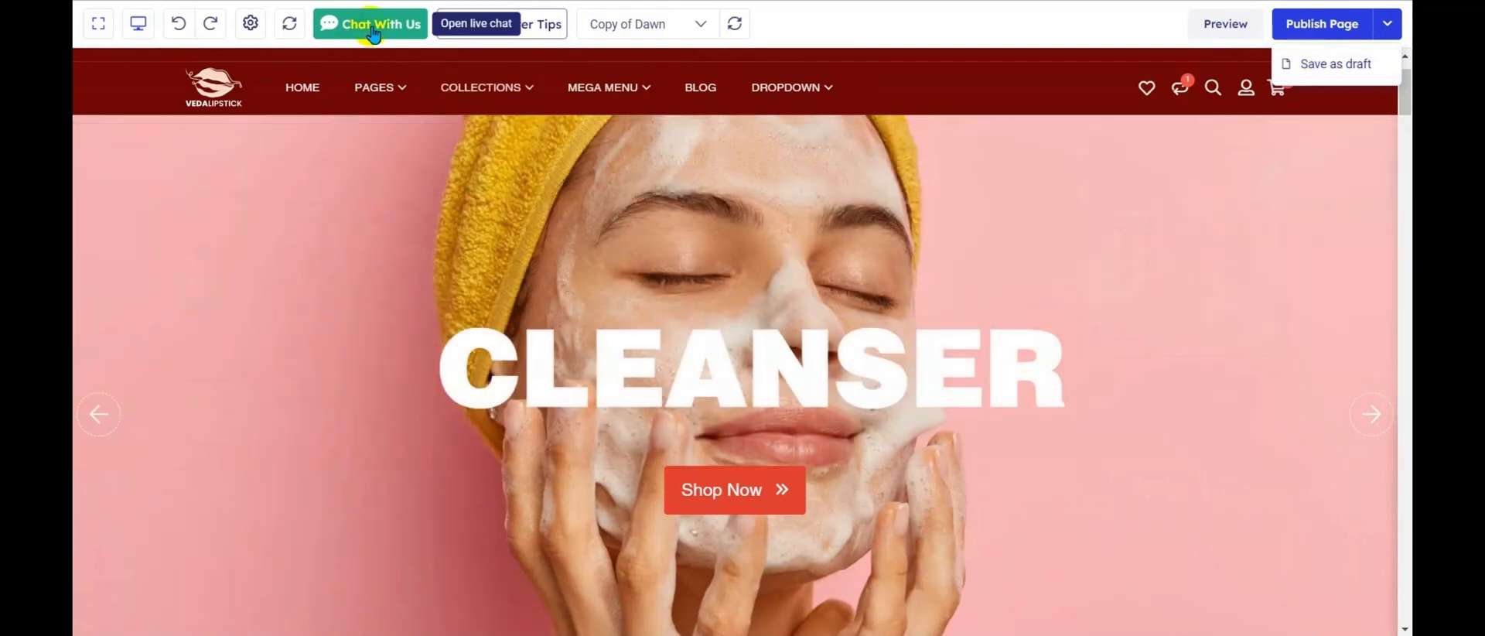
pyautogui.click(374, 30)
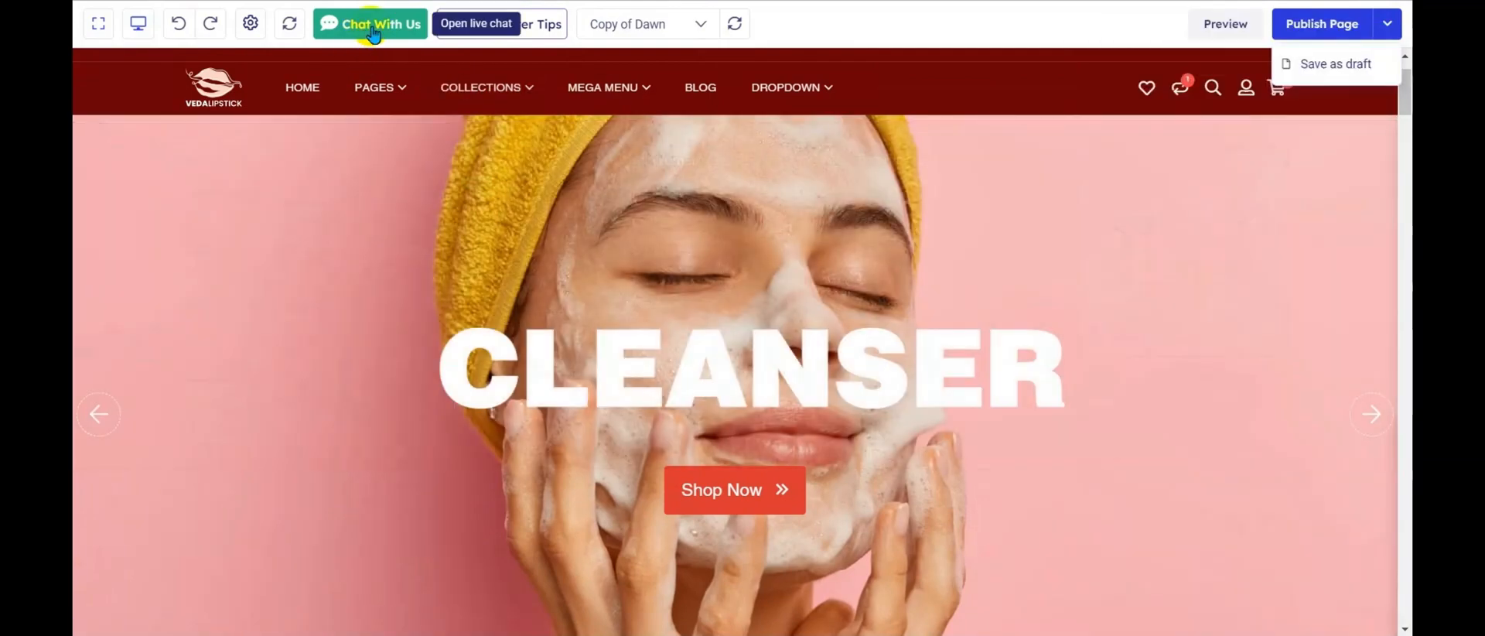
pyautogui.click(374, 31)
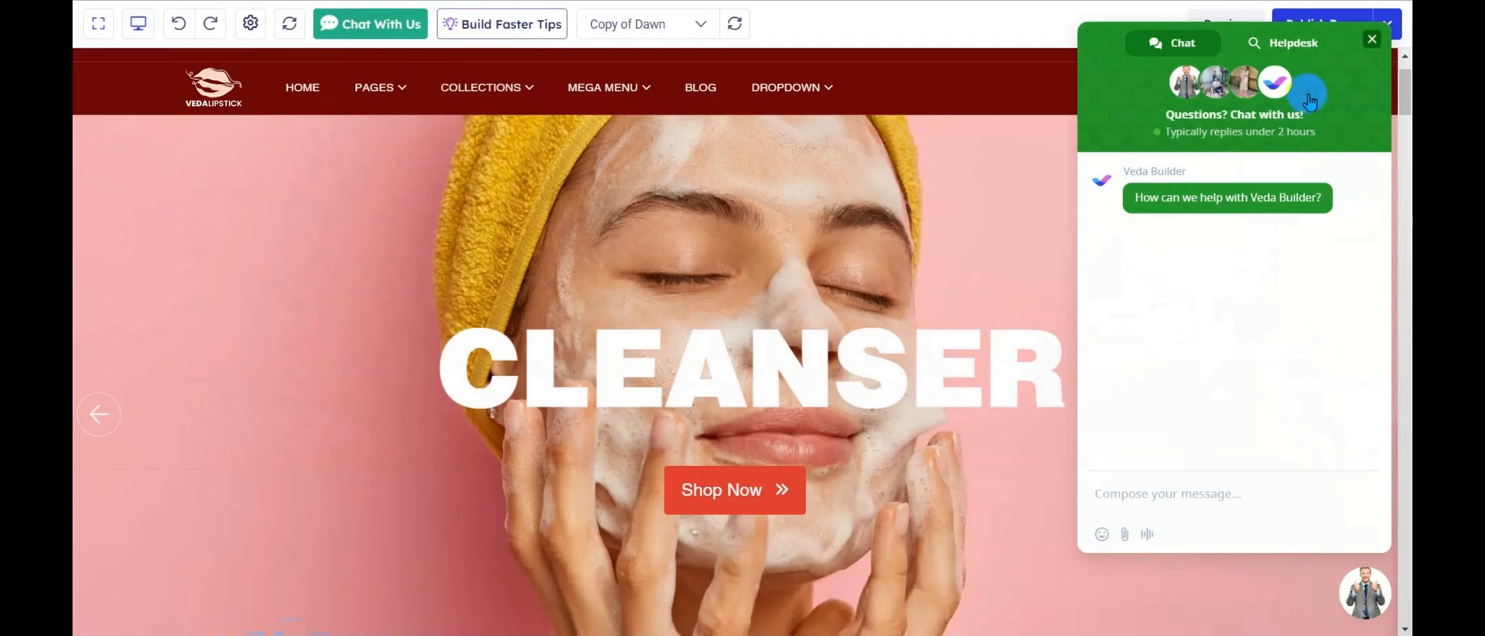
pyautogui.click(1372, 41)
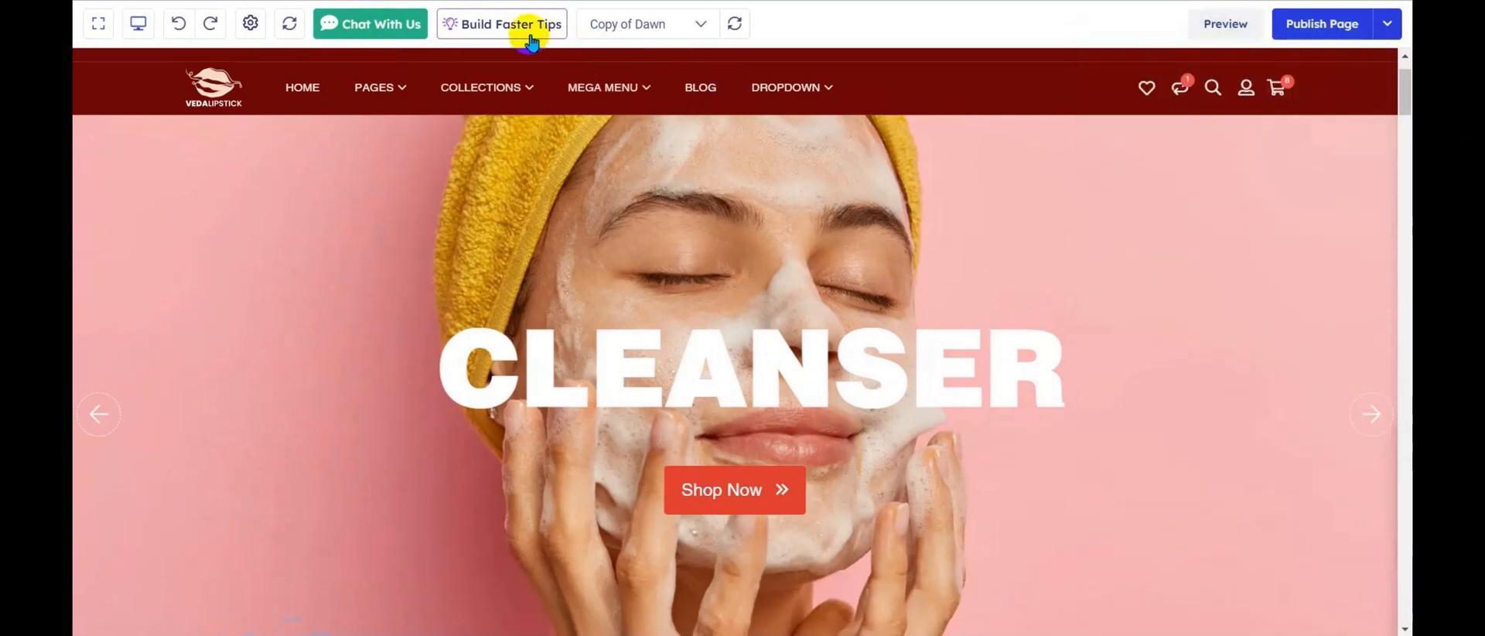